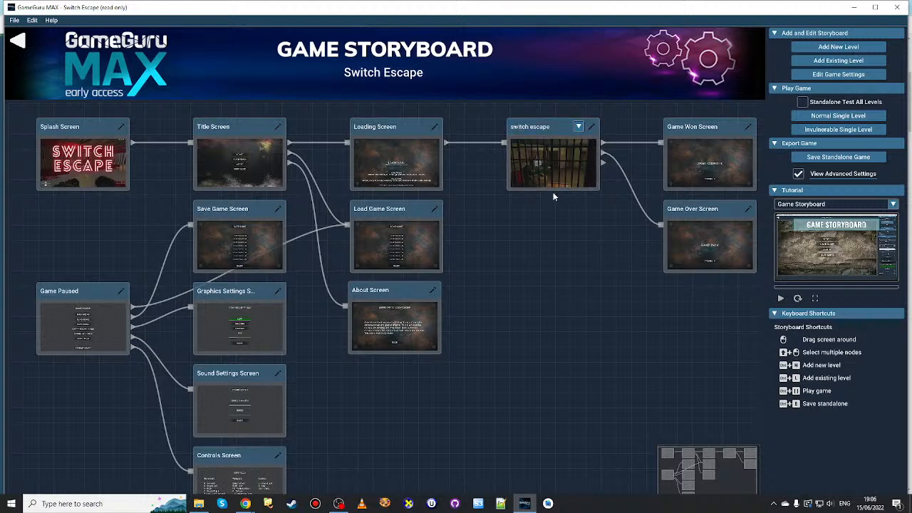
- Open the switch escape level for editing, go to the empty floor beside the wooden crates, and maximise the editor window
{"action": "left_click", "coordinate": [555, 165]}
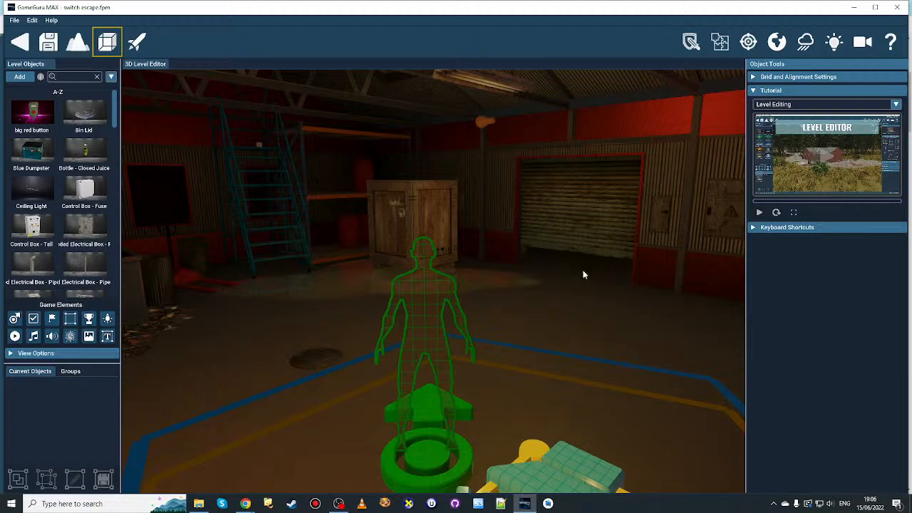
{"action": "key", "text": "w"}
{"action": "right_click_drag", "start_coordinate": [584, 274], "coordinate": [740, 265]}
{"action": "key", "text": "w"}
{"action": "key", "text": "s"}
{"action": "right_click_drag", "start_coordinate": [581, 293], "coordinate": [574, 286]}
{"action": "key", "text": "w"}
{"action": "key", "text": "s"}
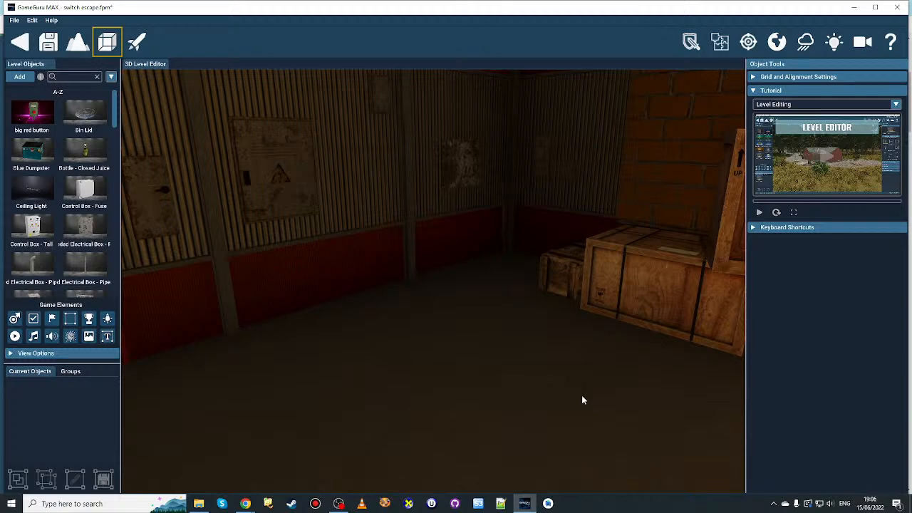
{"action": "double_click", "coordinate": [409, 11]}
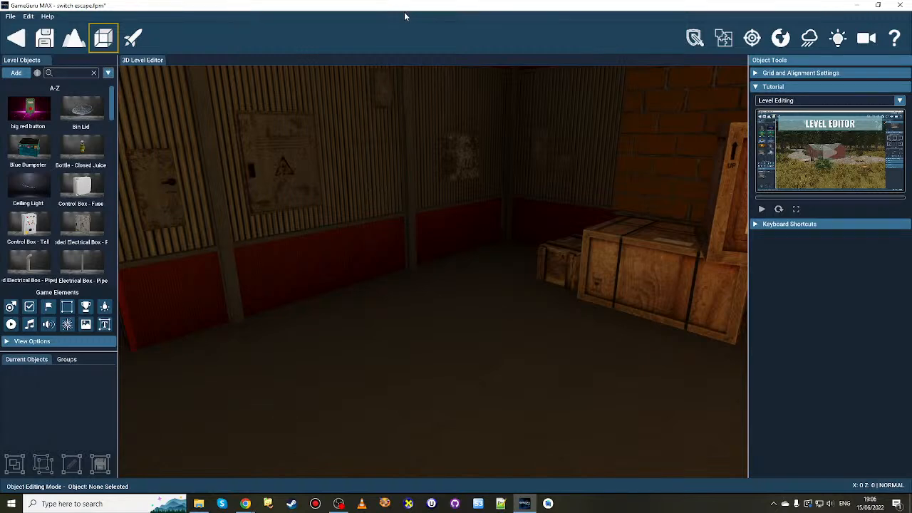
{"action": "left_click", "coordinate": [29, 15]}
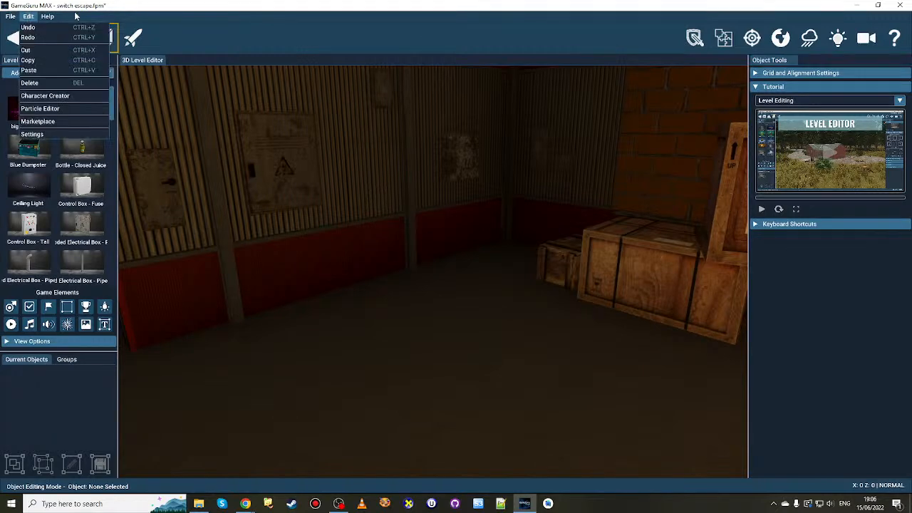
{"action": "left_click", "coordinate": [154, 21]}
{"action": "left_click", "coordinate": [29, 16]}
{"action": "left_click", "coordinate": [329, 23]}
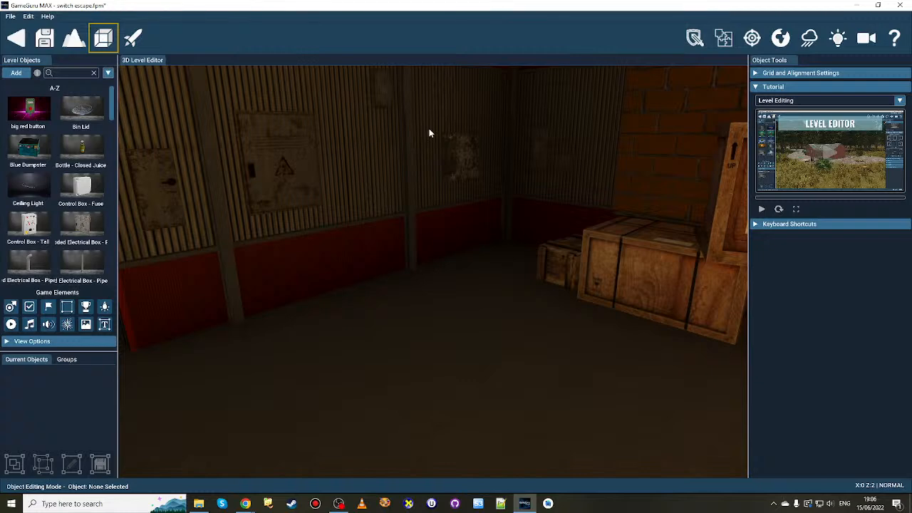
- Place a Particles element on the empty floor in front of the crates and open its particle settings
{"action": "left_click", "coordinate": [68, 325]}
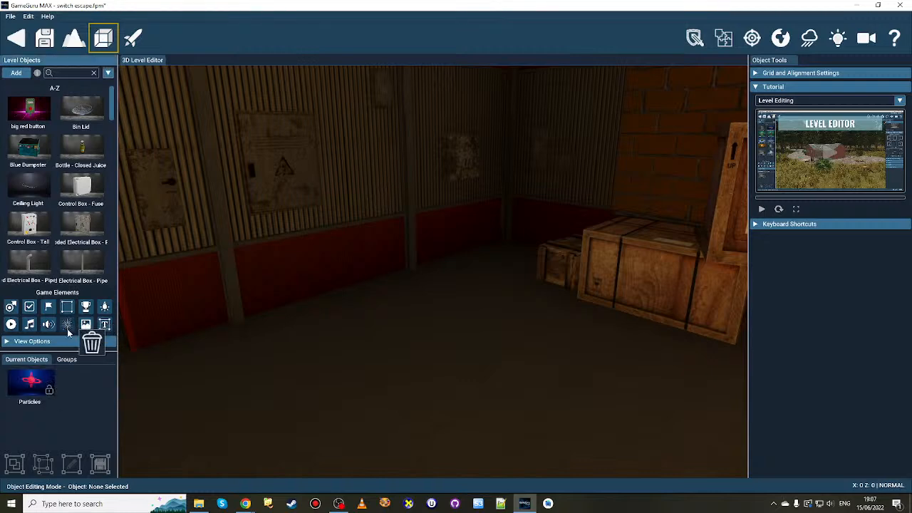
{"action": "left_click", "coordinate": [448, 368]}
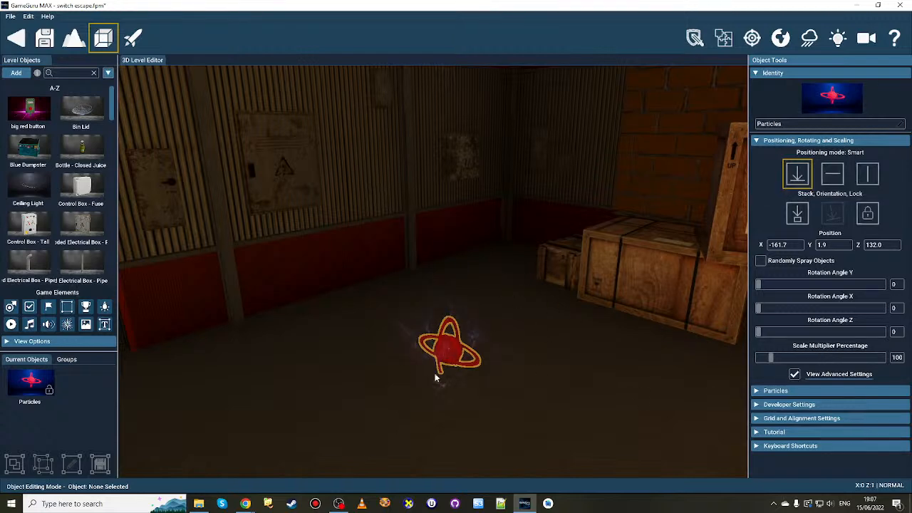
{"action": "left_click", "coordinate": [784, 391]}
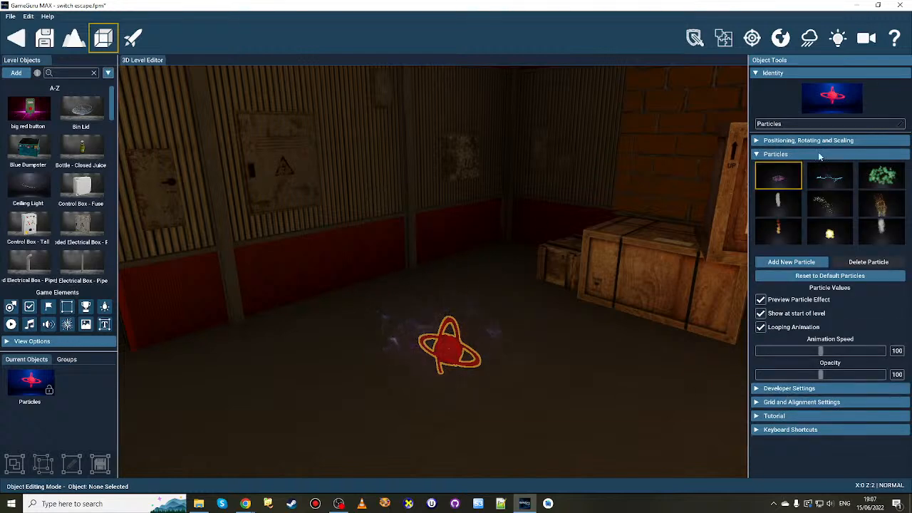
- Try the blue portal and green poison ring effects on the emitter, setting the ring's opacity and animation speed to 200
{"action": "left_click", "coordinate": [830, 178]}
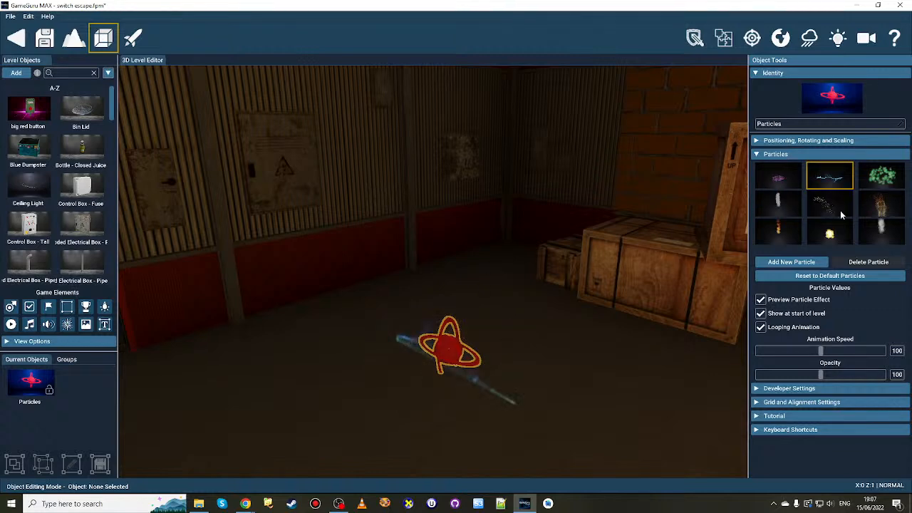
{"action": "left_click", "coordinate": [882, 176]}
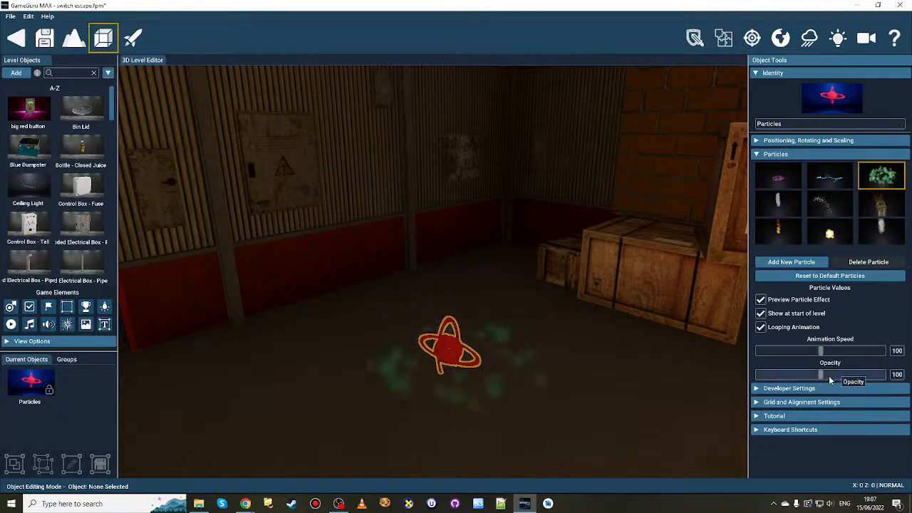
{"action": "left_click_drag", "start_coordinate": [820, 374], "coordinate": [884, 374]}
{"action": "left_click_drag", "start_coordinate": [820, 350], "coordinate": [885, 349]}
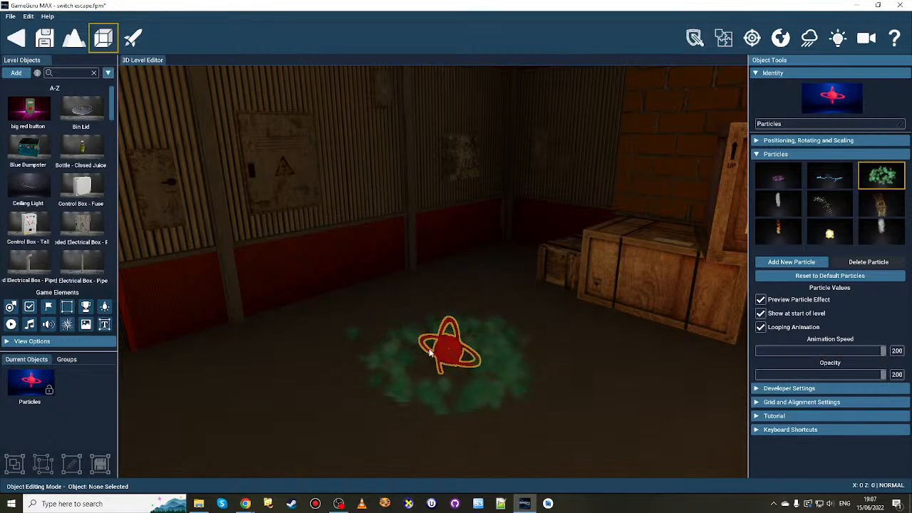
- Try the smoke_billowy, fountain_directional, fire tornado, fire and smoke, and explosion effects on the emitter, replaying the explosion
{"action": "left_click", "coordinate": [778, 203]}
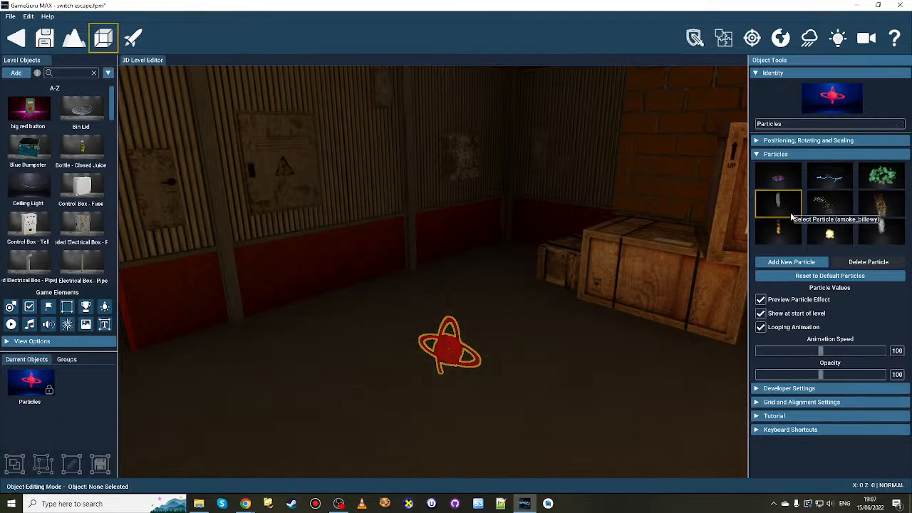
{"action": "left_click", "coordinate": [840, 213]}
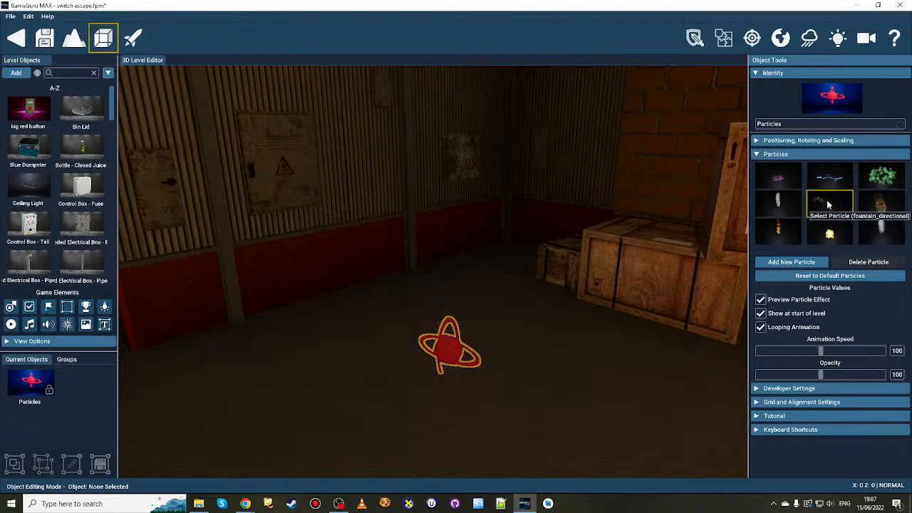
{"action": "left_click", "coordinate": [878, 208]}
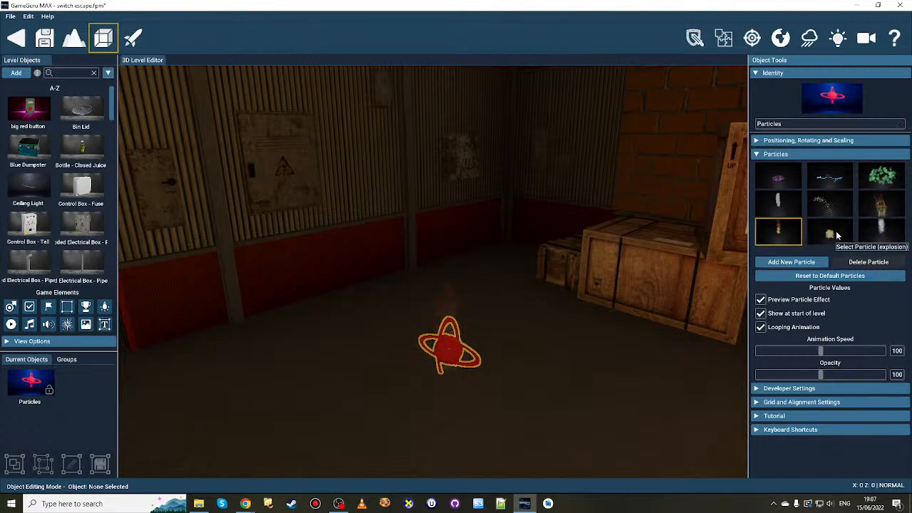
{"action": "left_click", "coordinate": [834, 235]}
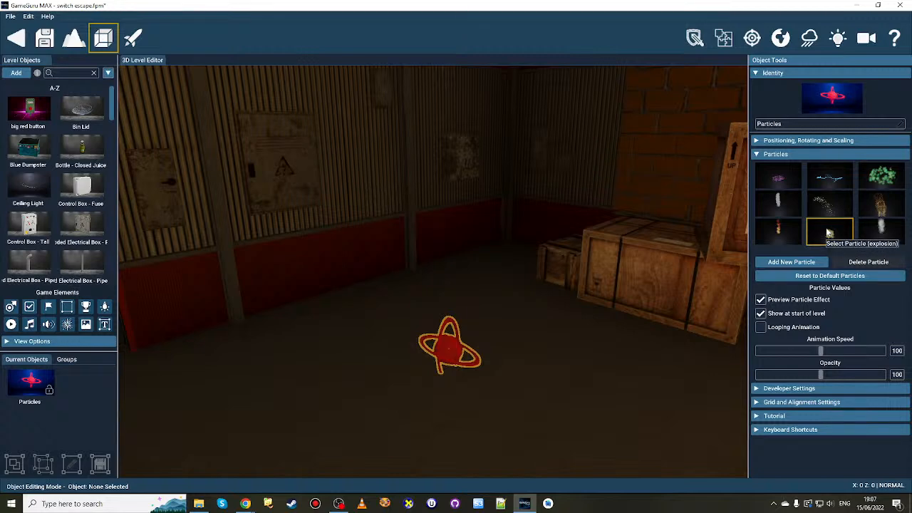
{"action": "left_click", "coordinate": [830, 235]}
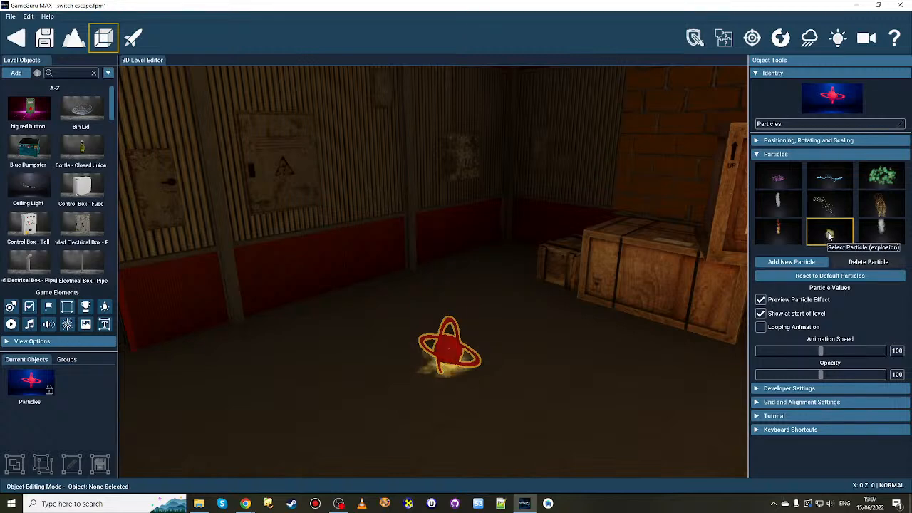
{"action": "left_click", "coordinate": [830, 238]}
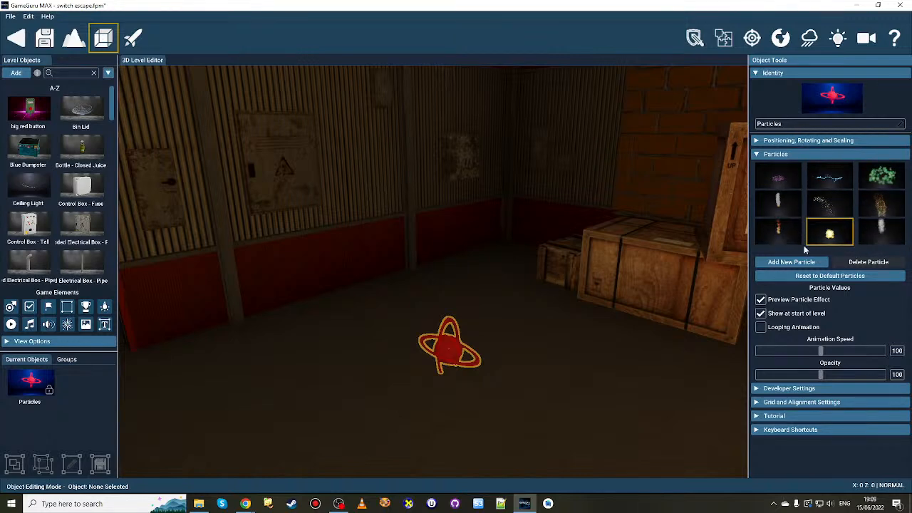
- Assign the smoke_billowy effect to the emitter and set its opacity and animation speed to 200
{"action": "left_click", "coordinate": [778, 204]}
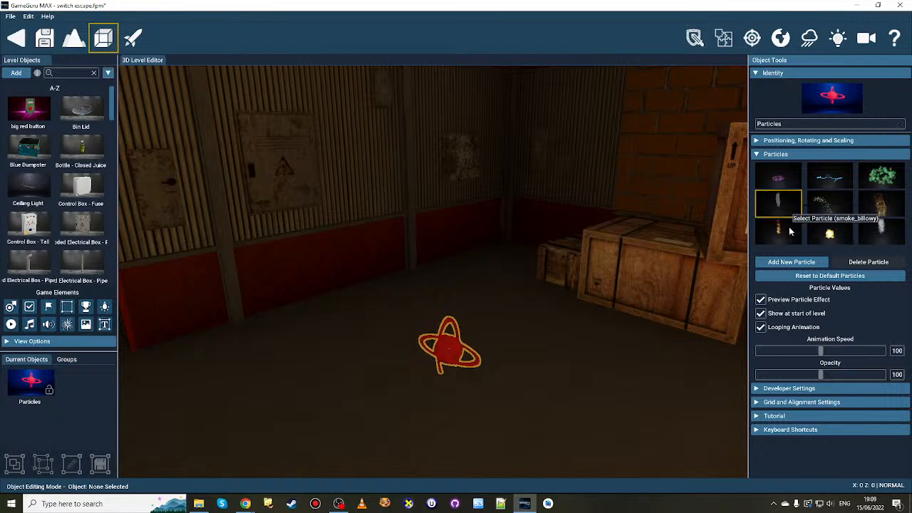
{"action": "left_click_drag", "start_coordinate": [839, 376], "coordinate": [888, 352]}
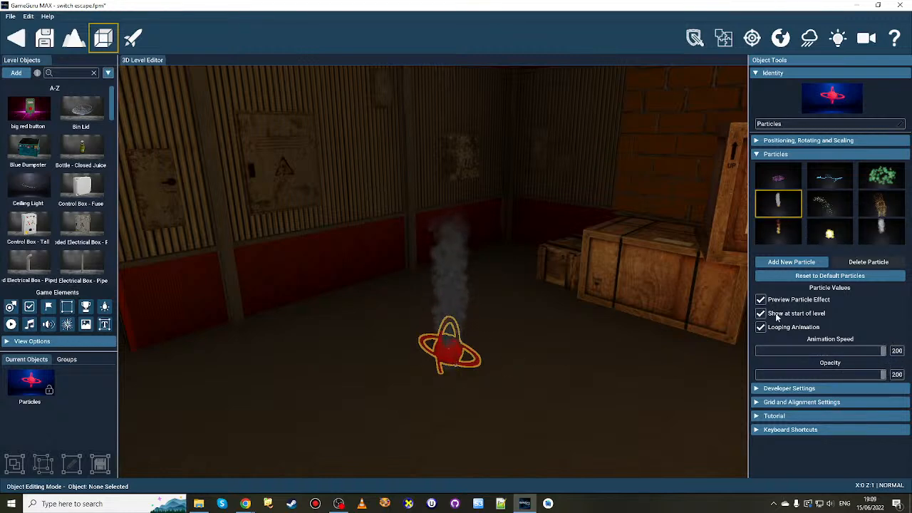
- Look through the Particle Library's available effects and open the Particle Editor to create new particles
{"action": "left_click", "coordinate": [803, 264]}
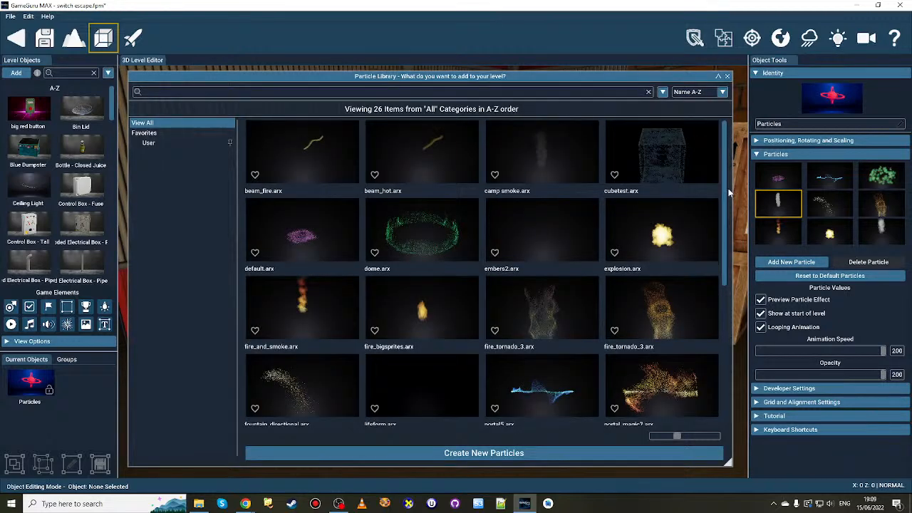
{"action": "left_click_drag", "start_coordinate": [723, 193], "coordinate": [723, 272]}
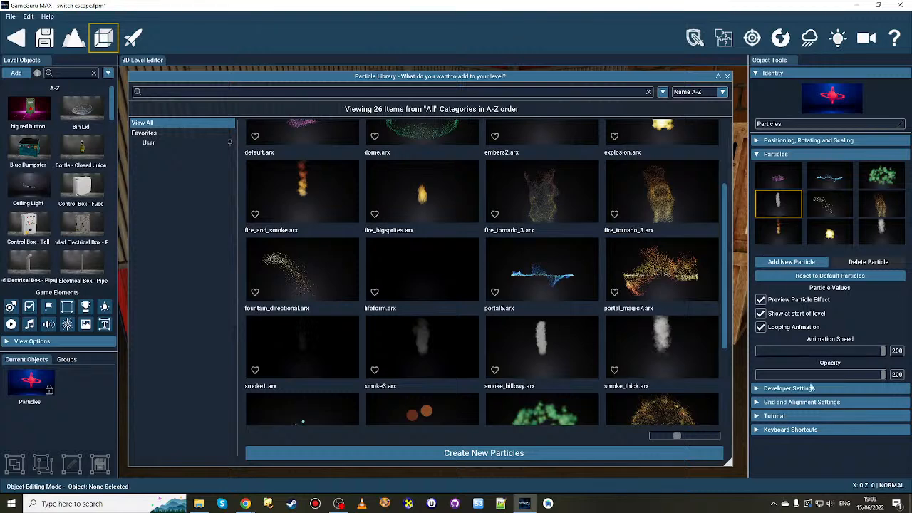
{"action": "left_click_drag", "start_coordinate": [727, 225], "coordinate": [724, 311]}
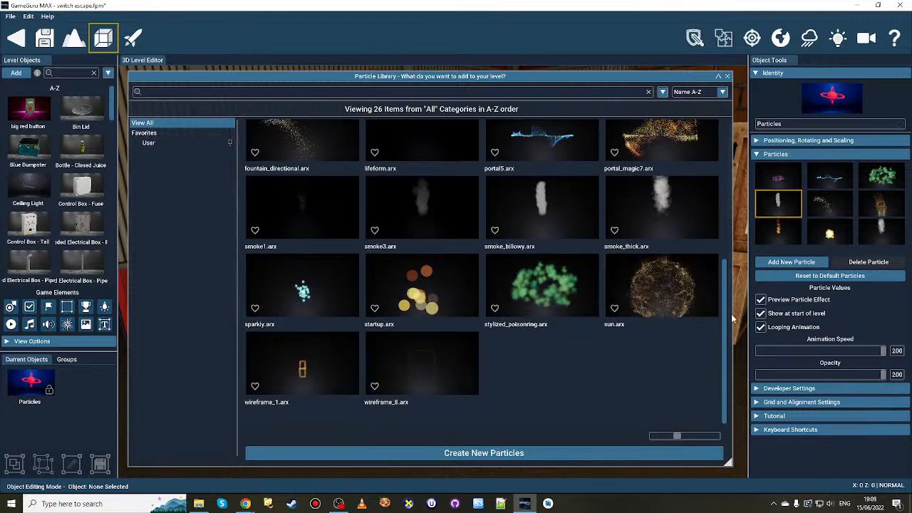
{"action": "scroll", "coordinate": [718, 249], "scroll_direction": "up", "scroll_amount": 2}
{"action": "left_click_drag", "start_coordinate": [718, 249], "coordinate": [729, 143]}
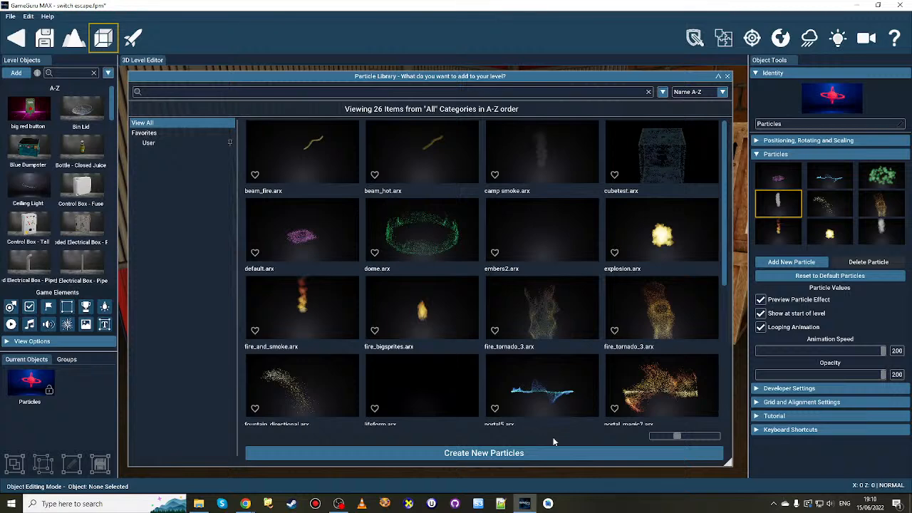
{"action": "left_click", "coordinate": [561, 308]}
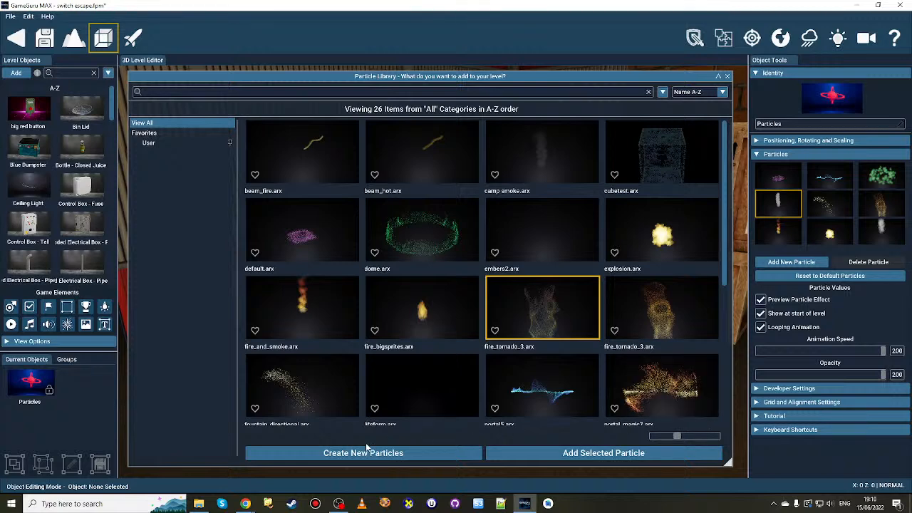
{"action": "left_click", "coordinate": [417, 458]}
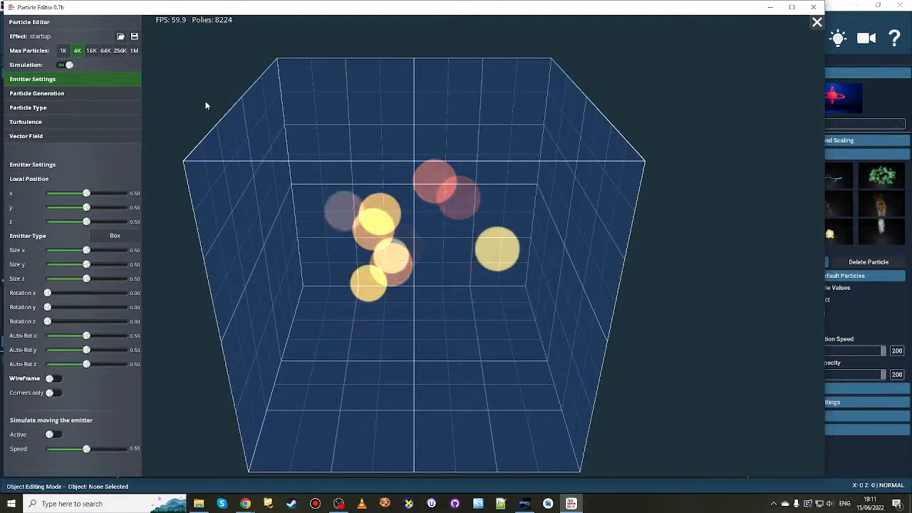
- Look through the Particle Editor's saved effects, from the alien and beam effects to the wireframes and back to the smoke effects
{"action": "left_click", "coordinate": [120, 36]}
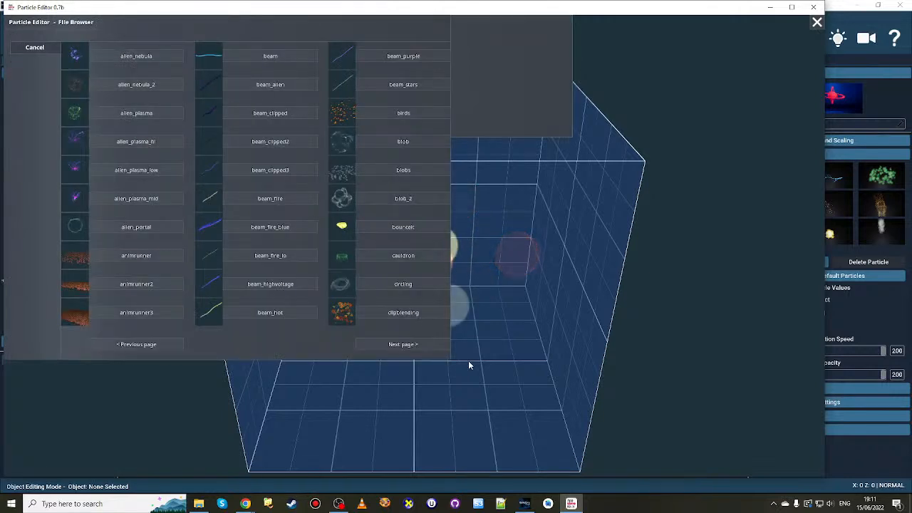
{"action": "left_click", "coordinate": [394, 345]}
{"action": "left_click", "coordinate": [394, 345]}
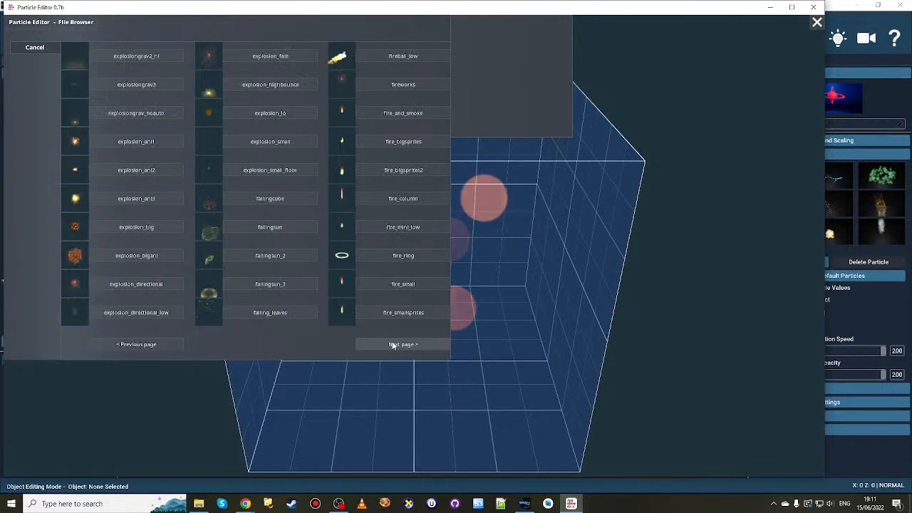
{"action": "left_click", "coordinate": [395, 344]}
{"action": "left_click", "coordinate": [394, 345]}
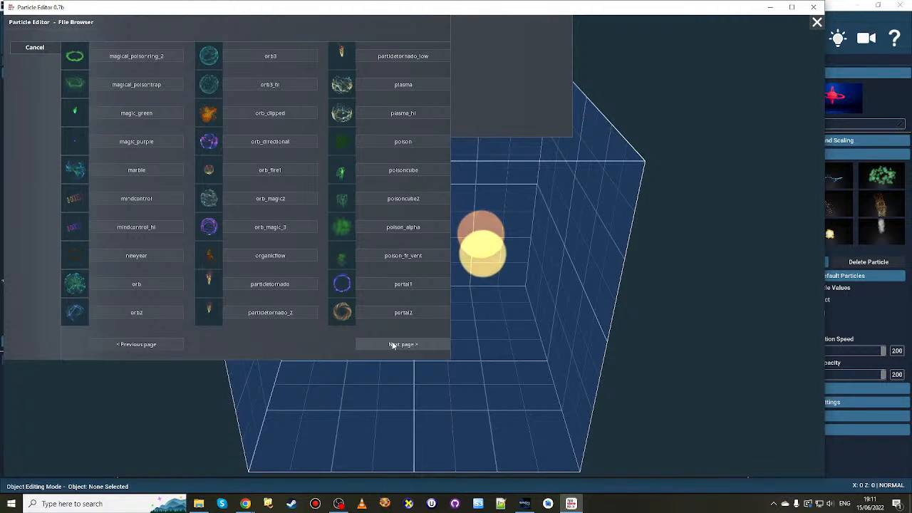
{"action": "left_click", "coordinate": [394, 345]}
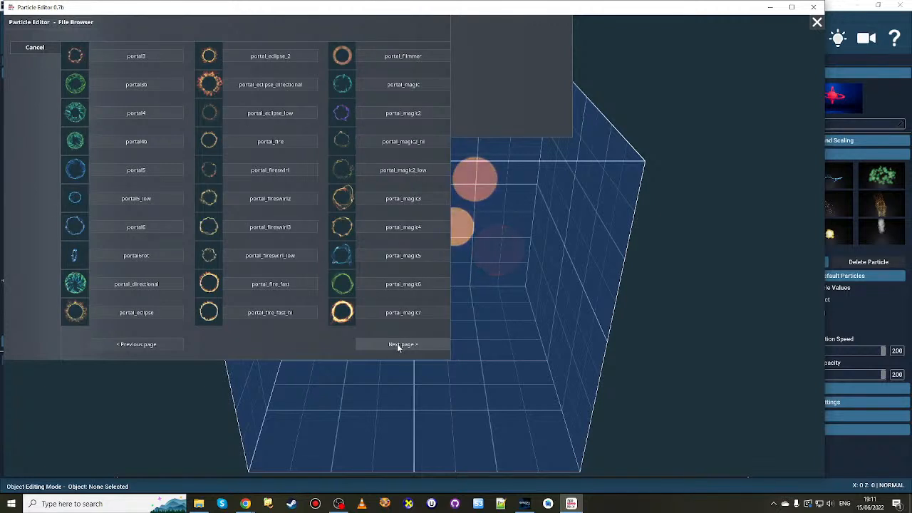
{"action": "left_click", "coordinate": [396, 344]}
{"action": "left_click", "coordinate": [397, 344]}
{"action": "left_click", "coordinate": [397, 344]}
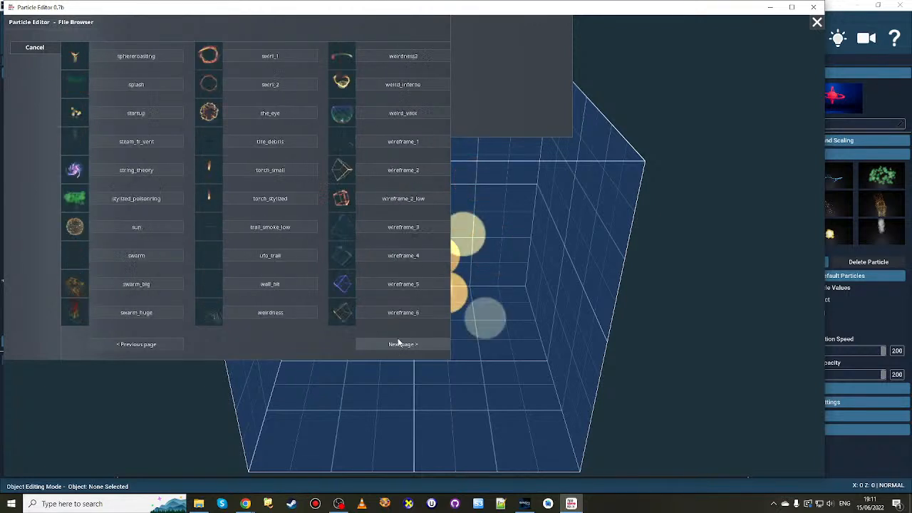
{"action": "left_click", "coordinate": [396, 343]}
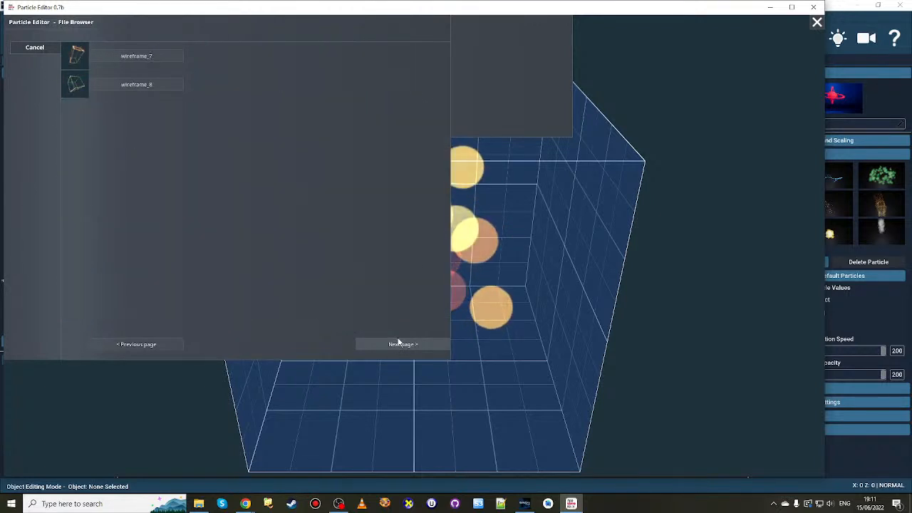
{"action": "left_click", "coordinate": [128, 345]}
{"action": "left_click", "coordinate": [135, 345]}
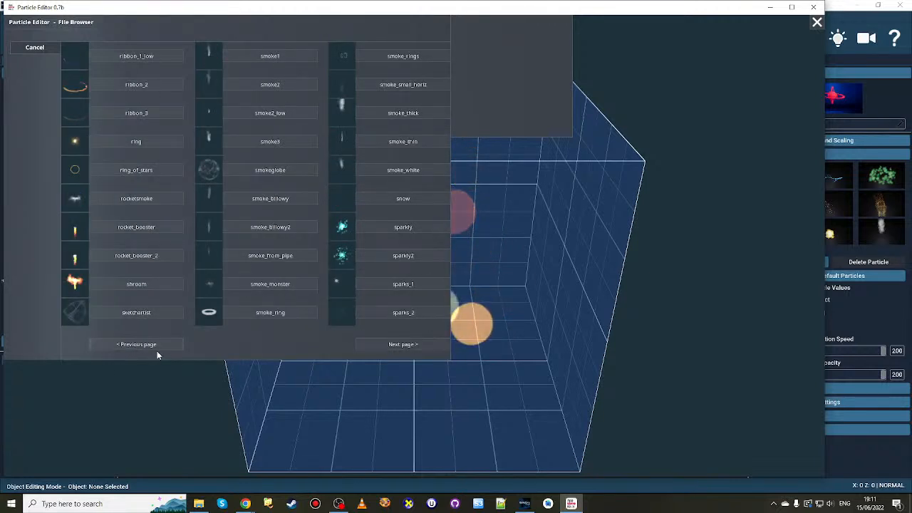
- Load the smokeglobe effect in the Particle Editor, and replace it with the smoke3 effect
{"action": "left_click", "coordinate": [268, 171]}
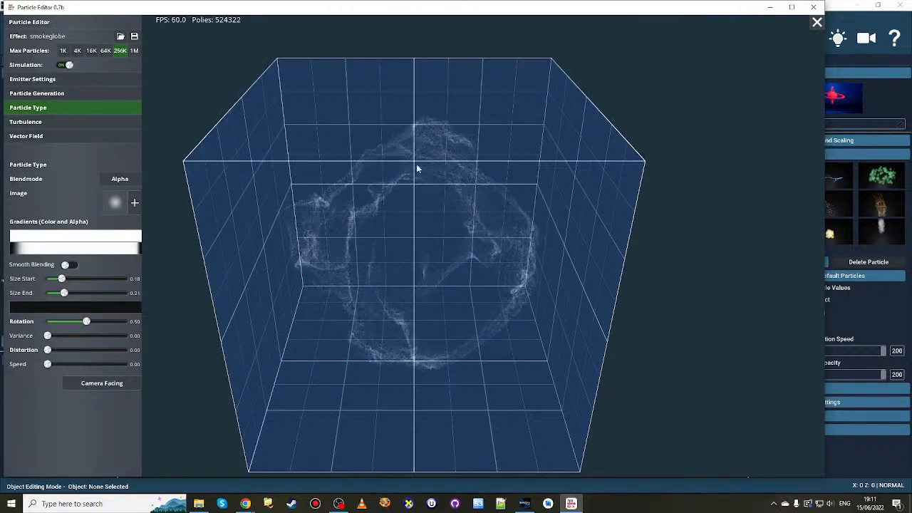
{"action": "left_click", "coordinate": [121, 36]}
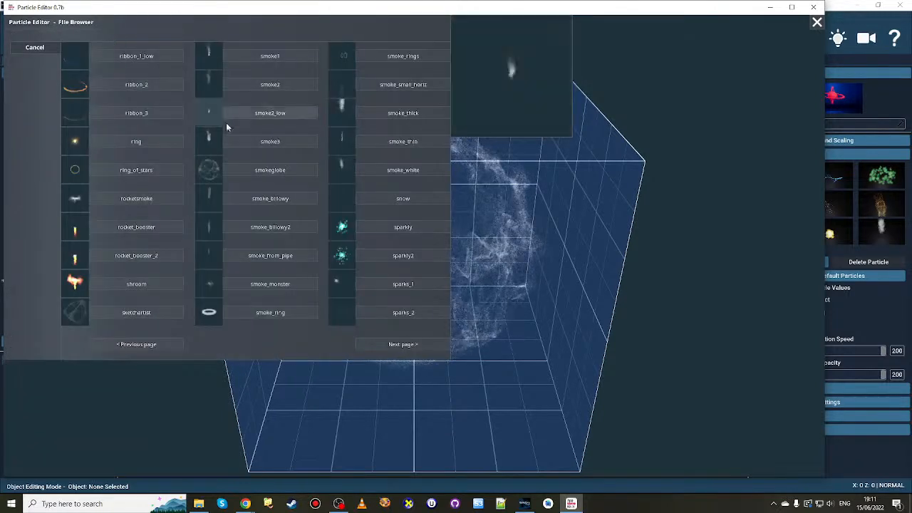
{"action": "left_click", "coordinate": [278, 143]}
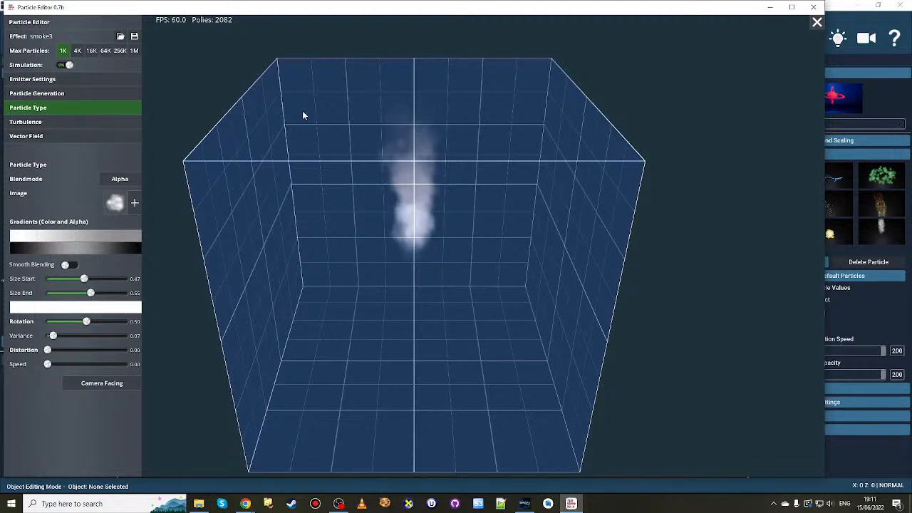
- Export the smoke3 effect to GameGuru MAX and switch back to the level editor
{"action": "left_click", "coordinate": [135, 36]}
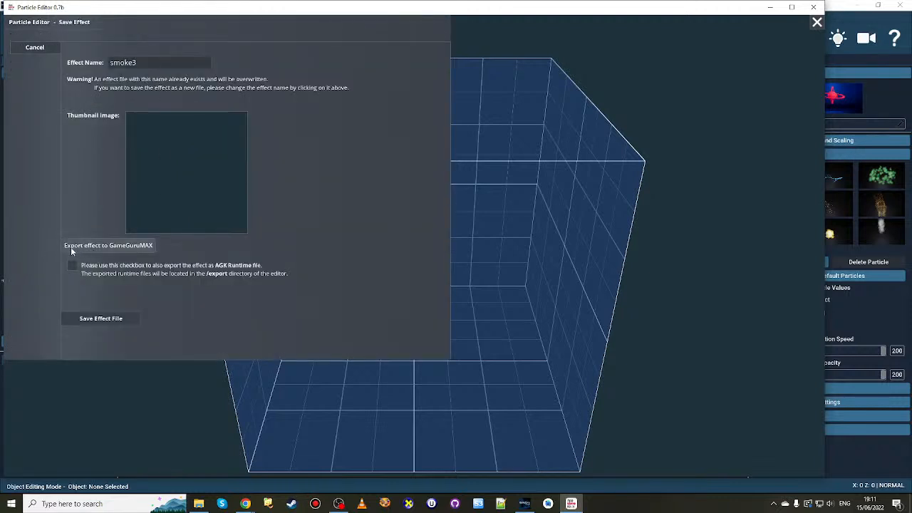
{"action": "left_click", "coordinate": [130, 247]}
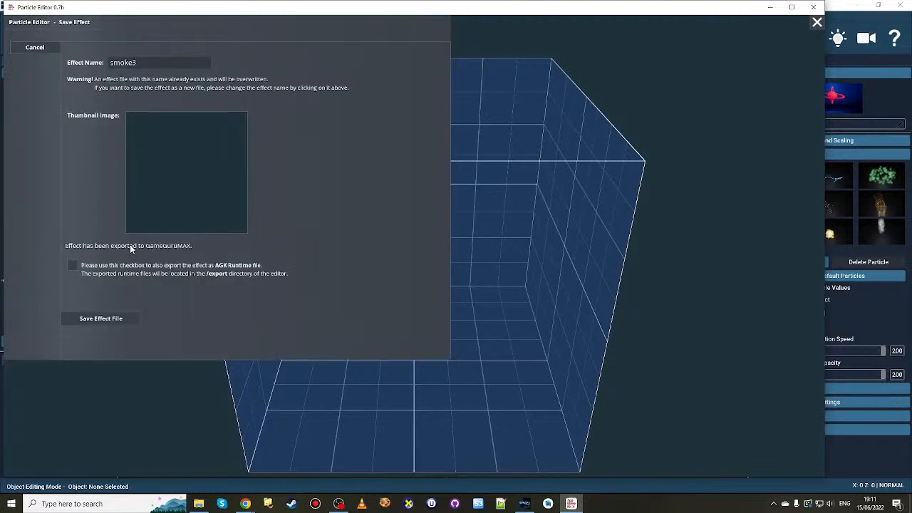
{"action": "left_click", "coordinate": [524, 505]}
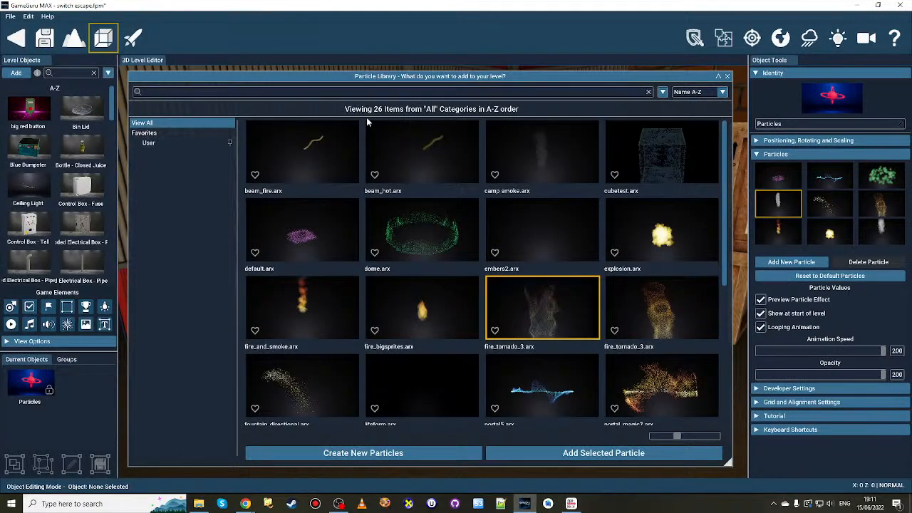
- Add the exported smoke3.arx effect from the Particle Library's User category to the emitter
{"action": "left_click", "coordinate": [152, 144]}
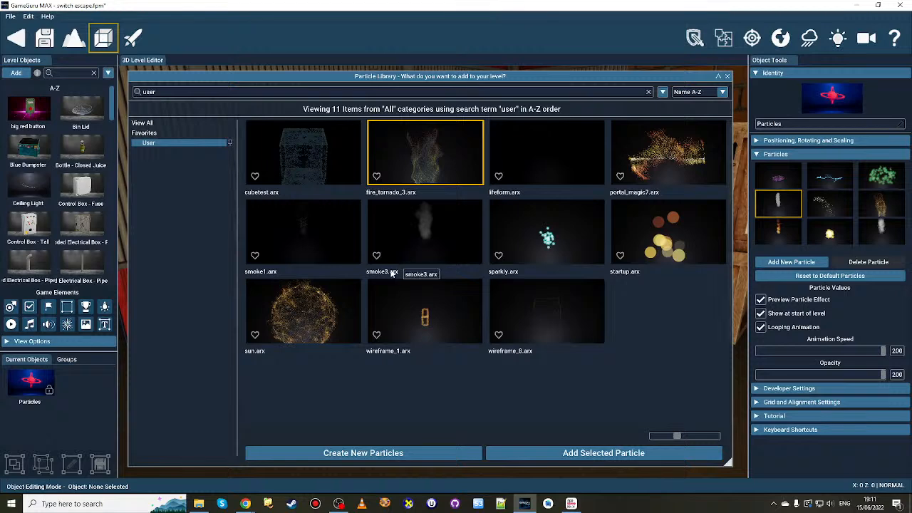
{"action": "left_click", "coordinate": [429, 239]}
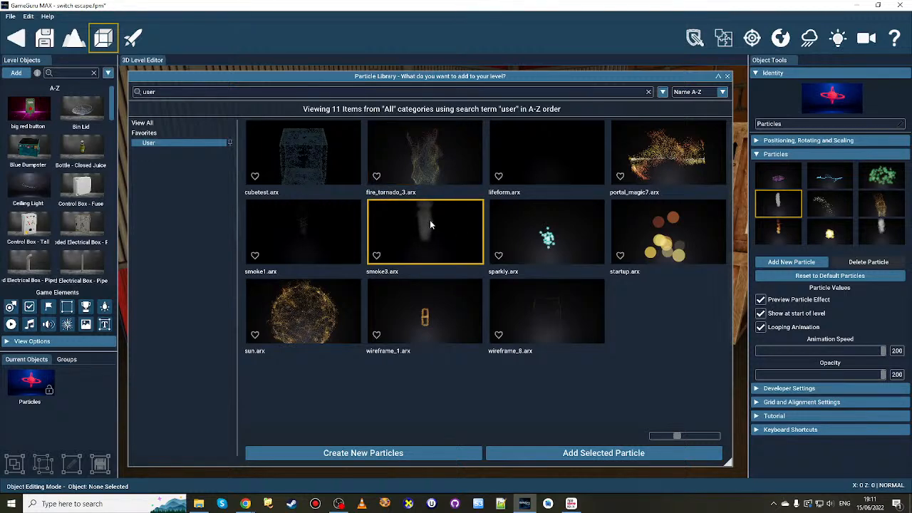
{"action": "left_click", "coordinate": [588, 454]}
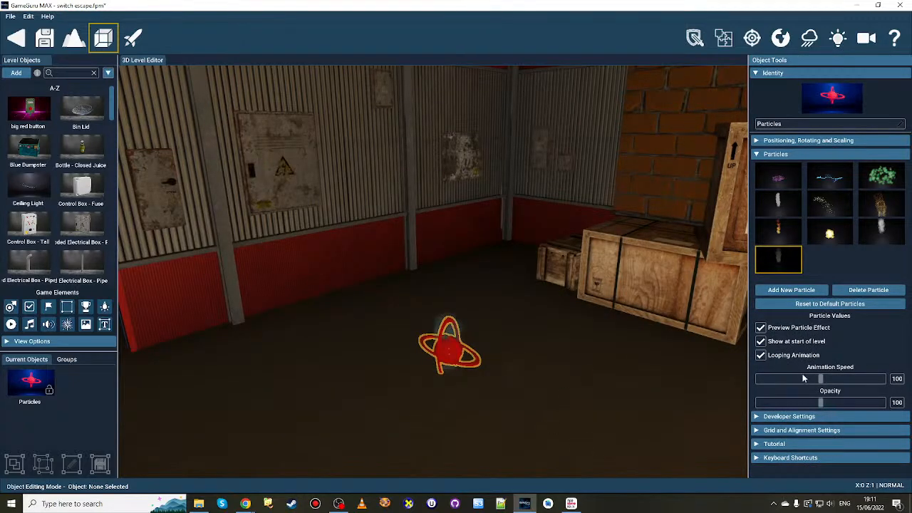
- Set the smoke3 effect's opacity to about 169 and its animation speed to 200
{"action": "left_click_drag", "start_coordinate": [848, 403], "coordinate": [885, 404]}
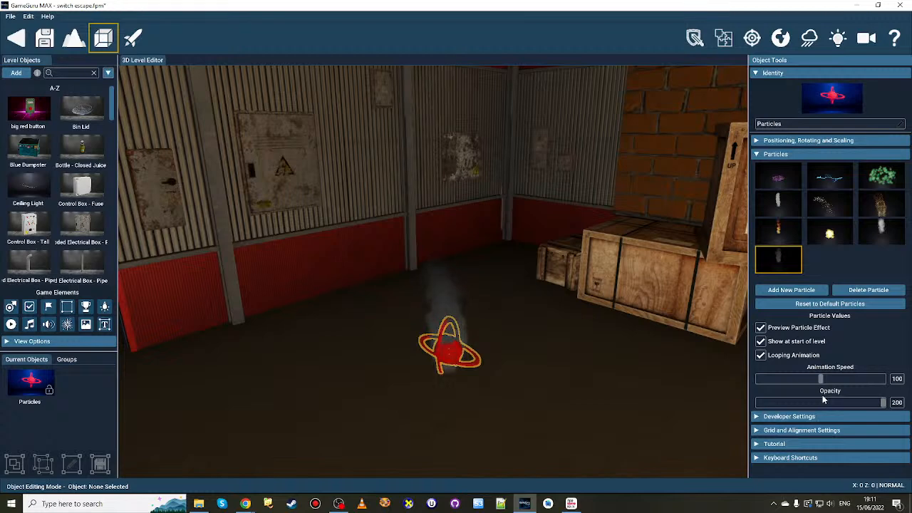
{"action": "left_click_drag", "start_coordinate": [840, 403], "coordinate": [773, 404]}
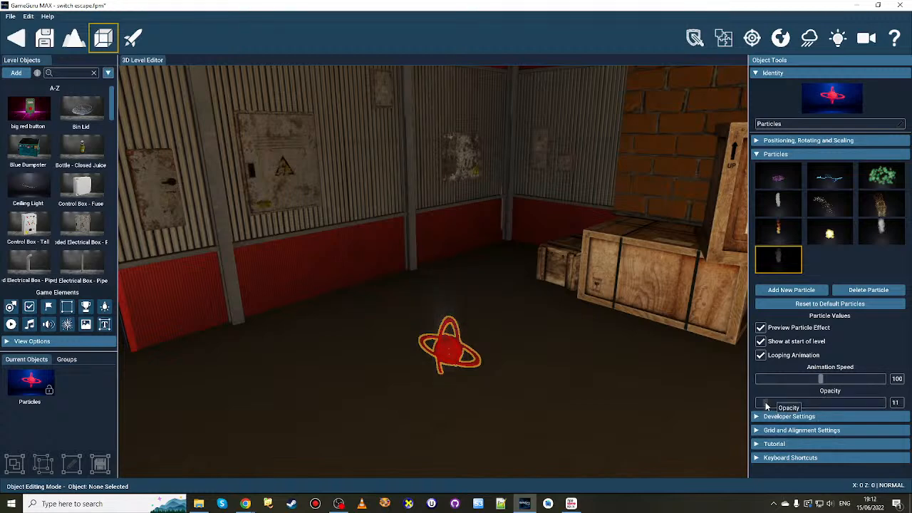
{"action": "left_click_drag", "start_coordinate": [882, 406], "coordinate": [863, 403]}
{"action": "left_click_drag", "start_coordinate": [820, 378], "coordinate": [888, 378]}
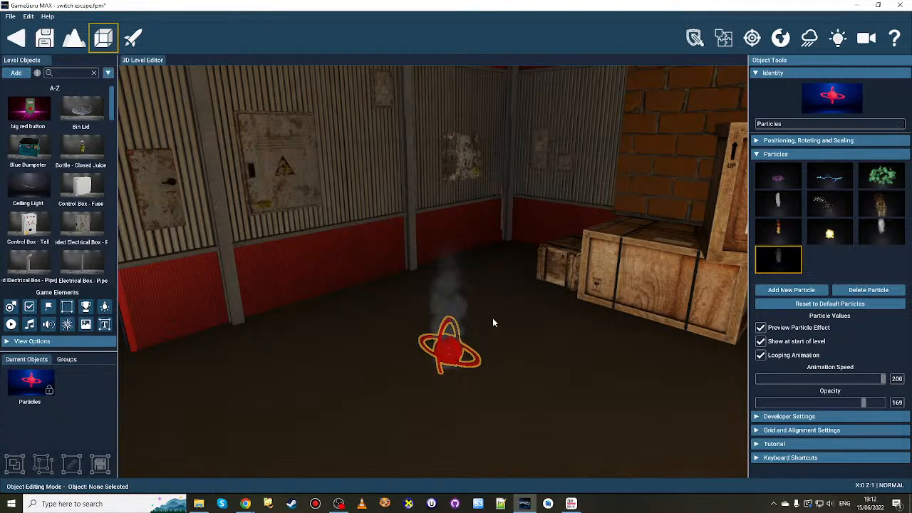
- Raise the smoke emitter vertically to about Y 9.9 and shift it horizontally to about X -156.3, Z 126.2
{"action": "left_click", "coordinate": [823, 141]}
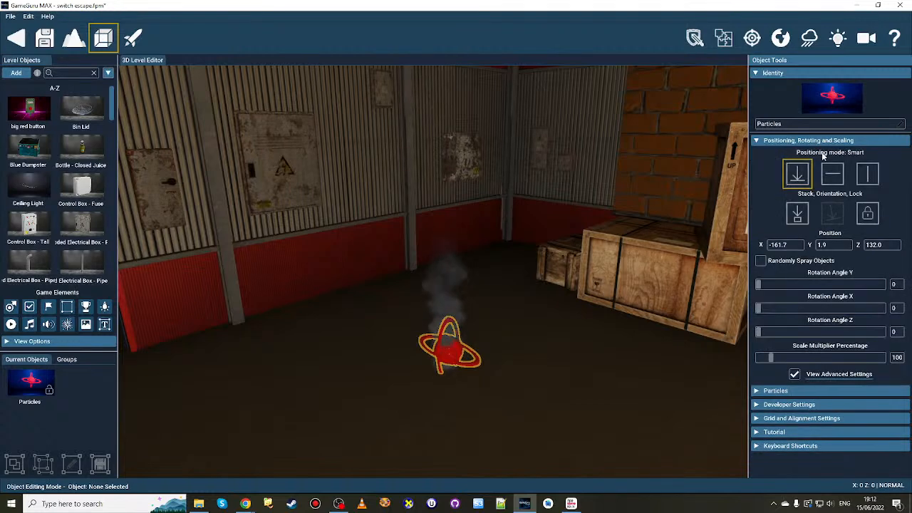
{"action": "left_click", "coordinate": [867, 174]}
{"action": "left_click_drag", "start_coordinate": [450, 350], "coordinate": [431, 287]}
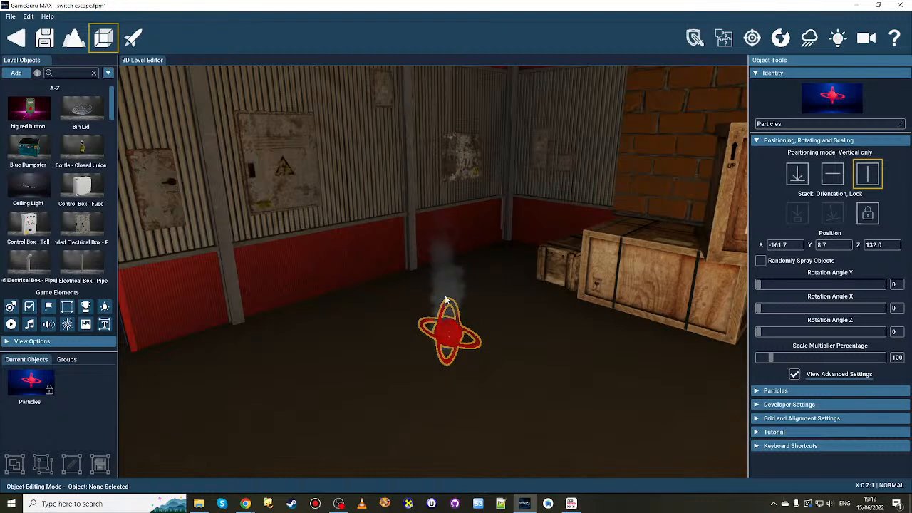
{"action": "left_click", "coordinate": [832, 174]}
{"action": "mouse_move", "coordinate": [448, 338]}
{"action": "left_mouse_down"}
{"action": "mouse_move", "coordinate": [472, 380]}
{"action": "mouse_move", "coordinate": [449, 349]}
{"action": "mouse_move", "coordinate": [455, 344]}
{"action": "left_mouse_up"}
{"action": "left_click", "coordinate": [866, 175]}
- Scale the smoke emitter to about 198 percent and move it horizontally towards the crates, to about X -134.6, Z 160.6
{"action": "left_click_drag", "start_coordinate": [774, 361], "coordinate": [784, 359]}
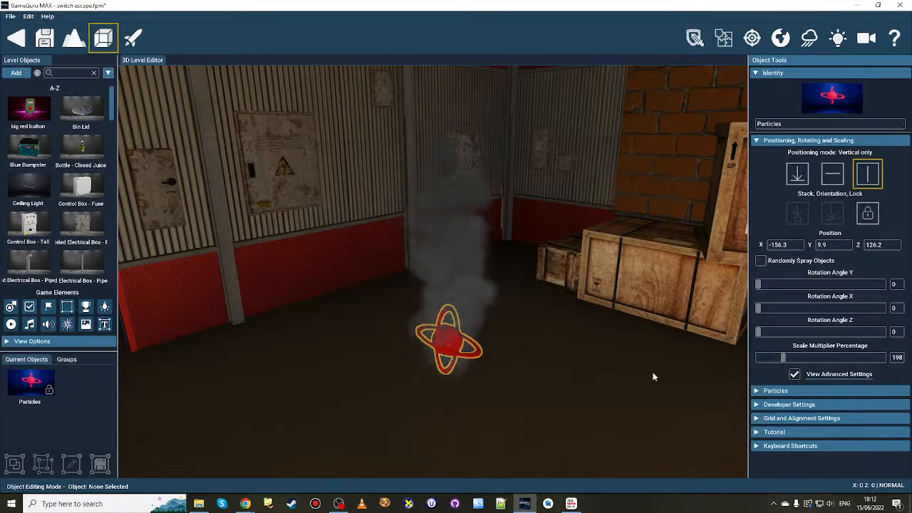
{"action": "left_click", "coordinate": [832, 174]}
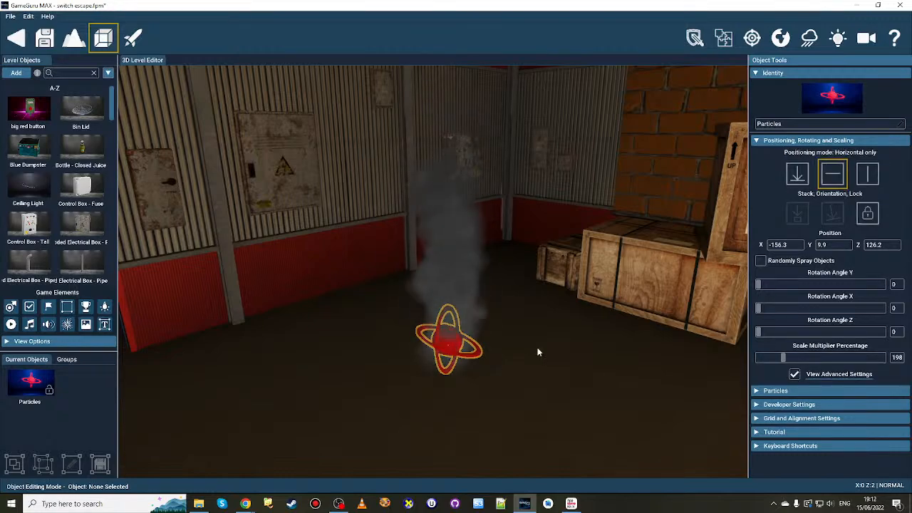
{"action": "left_click_drag", "start_coordinate": [448, 342], "coordinate": [564, 331]}
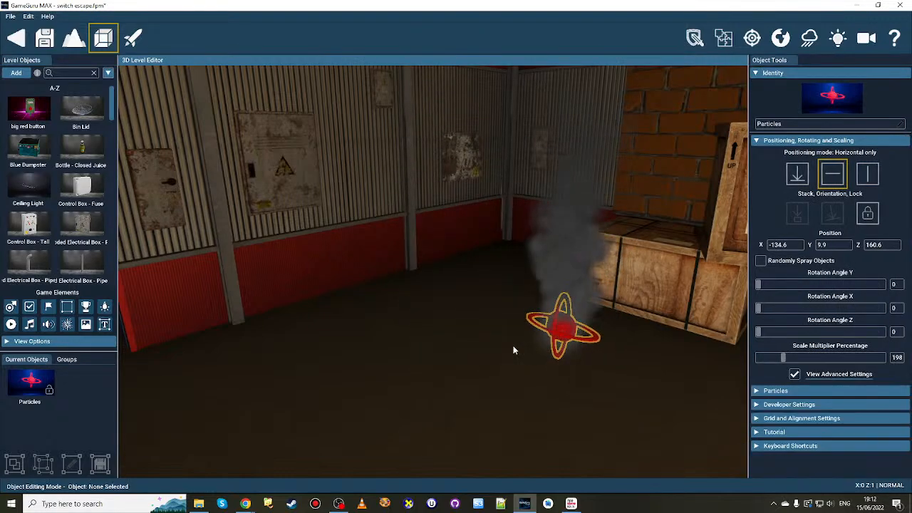
{"action": "key", "text": "s"}
{"action": "right_click_drag", "start_coordinate": [513, 349], "coordinate": [507, 329]}
{"action": "key", "text": "w"}
{"action": "key", "text": "s"}
{"action": "key", "text": "w"}
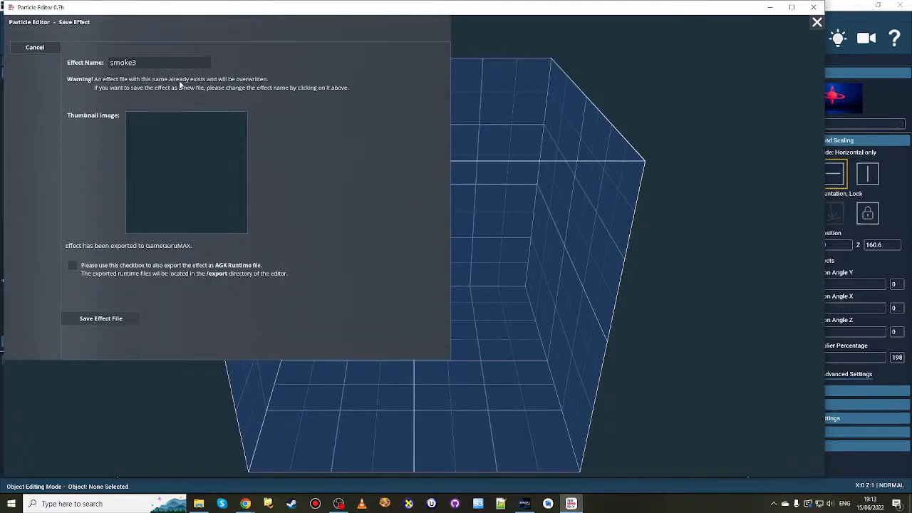
- Switch to the Particle Editor, leave the smoke3 save page, and load the fountain_directional effect from the saved effects
{"action": "left_click", "coordinate": [43, 52]}
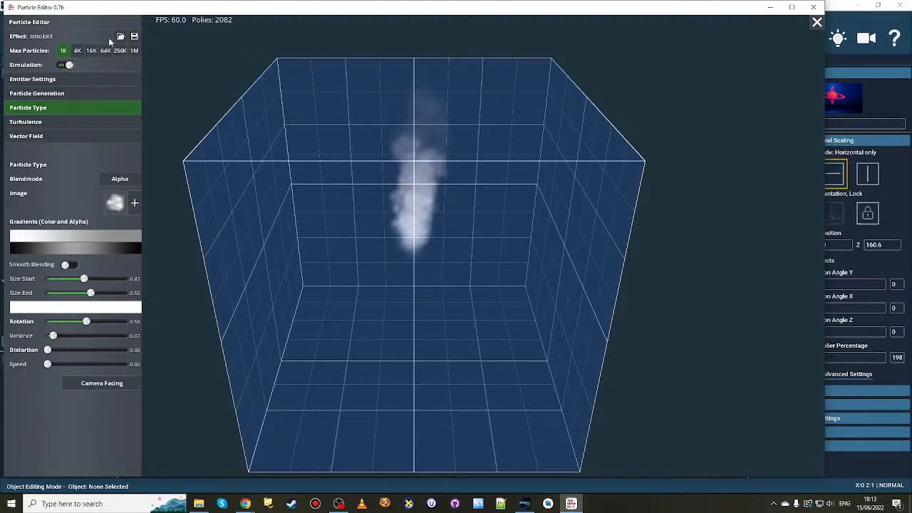
{"action": "left_click", "coordinate": [130, 35]}
{"action": "left_click", "coordinate": [41, 46]}
{"action": "left_click", "coordinate": [120, 36]}
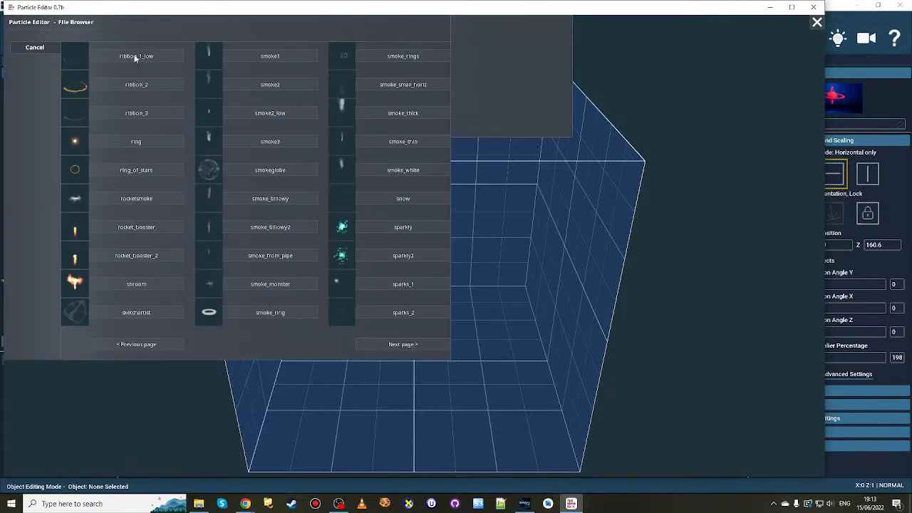
{"action": "left_click", "coordinate": [148, 344]}
{"action": "left_click", "coordinate": [147, 344]}
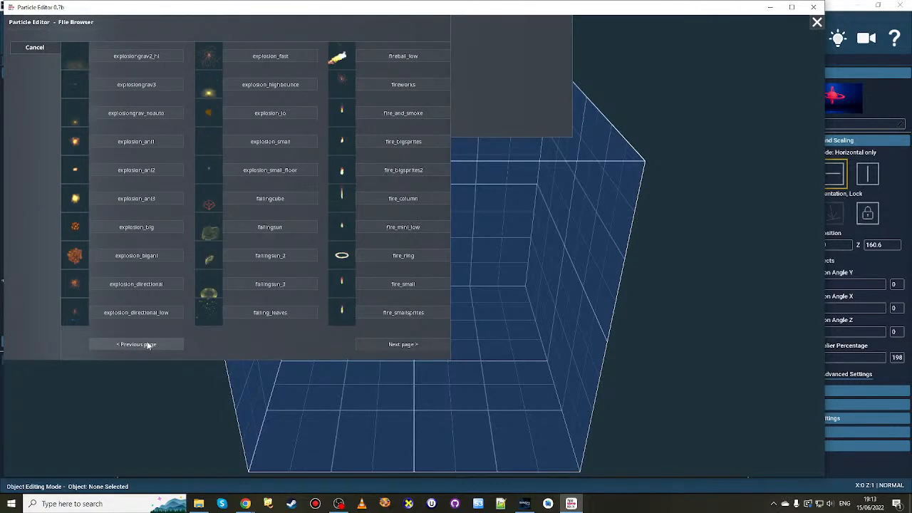
{"action": "left_click", "coordinate": [147, 345]}
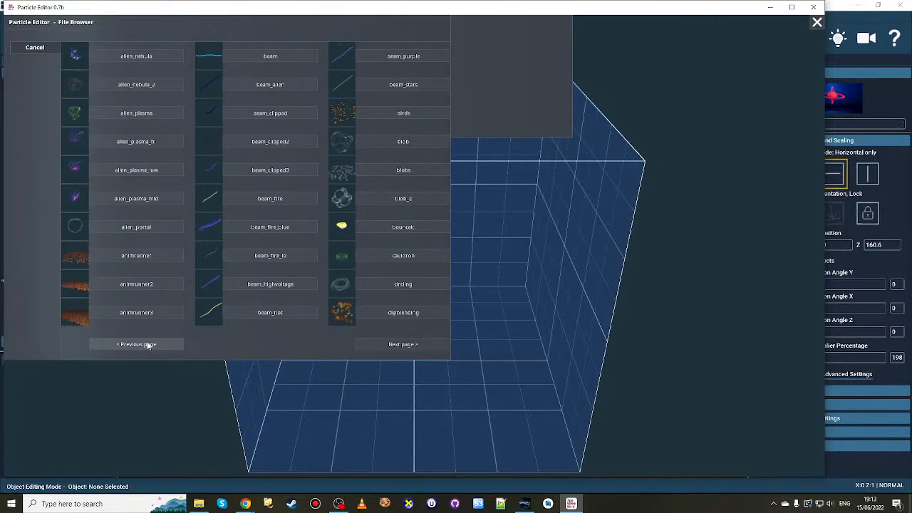
{"action": "left_click", "coordinate": [396, 344]}
{"action": "left_click", "coordinate": [396, 344]}
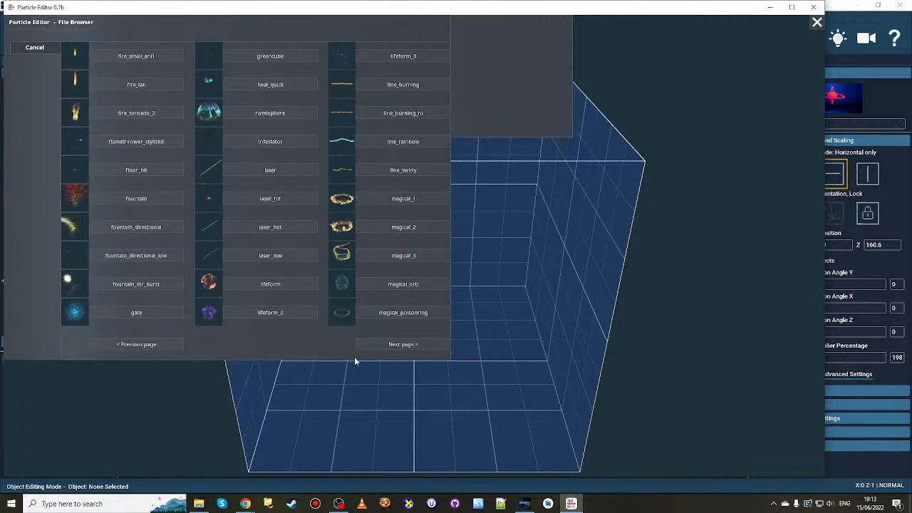
{"action": "left_click", "coordinate": [137, 228]}
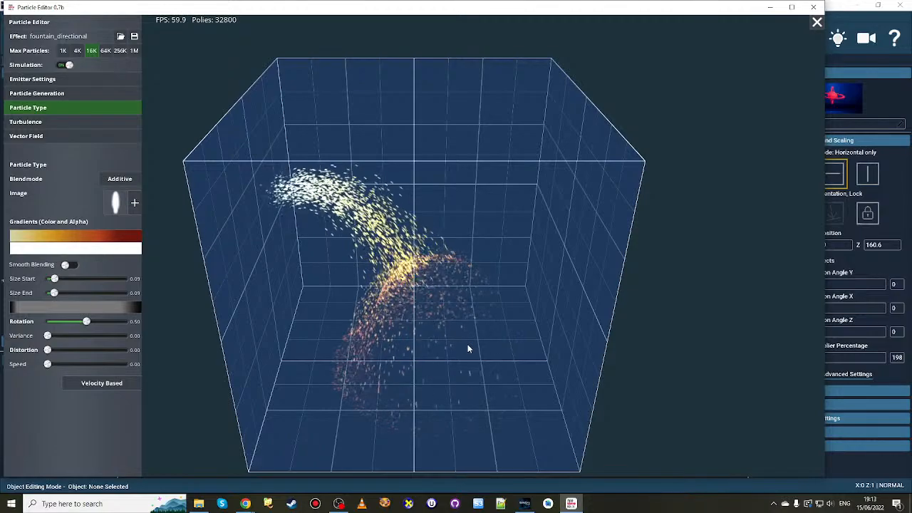
- Return to the level editor and place a new particle emitter on the wall's electrical box with the warning sign
{"action": "left_click", "coordinate": [526, 502]}
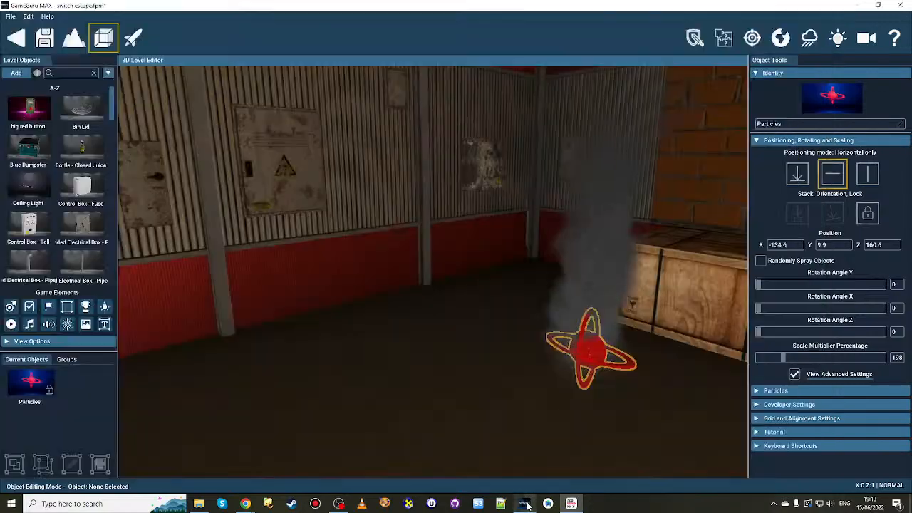
{"action": "right_click_drag", "start_coordinate": [436, 254], "coordinate": [481, 337]}
{"action": "key", "text": "w"}
{"action": "key", "text": "s"}
{"action": "key", "text": "w"}
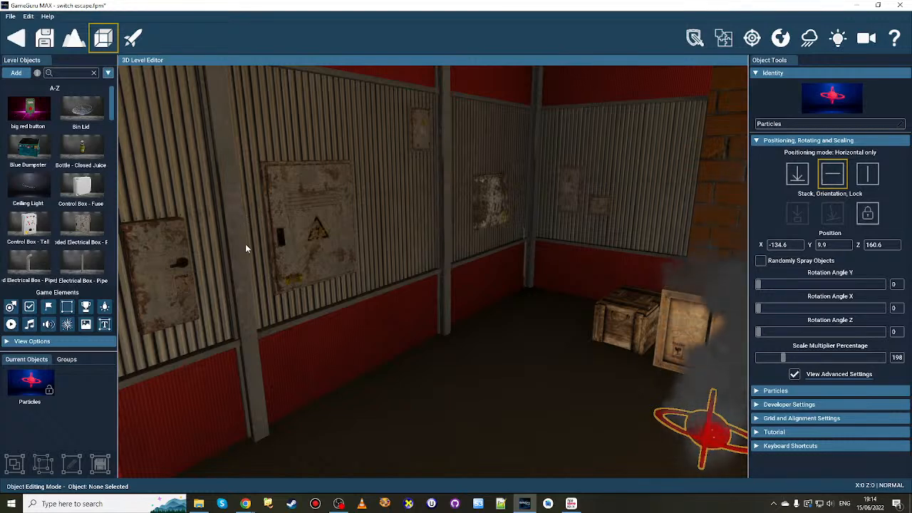
{"action": "left_click", "coordinate": [67, 324]}
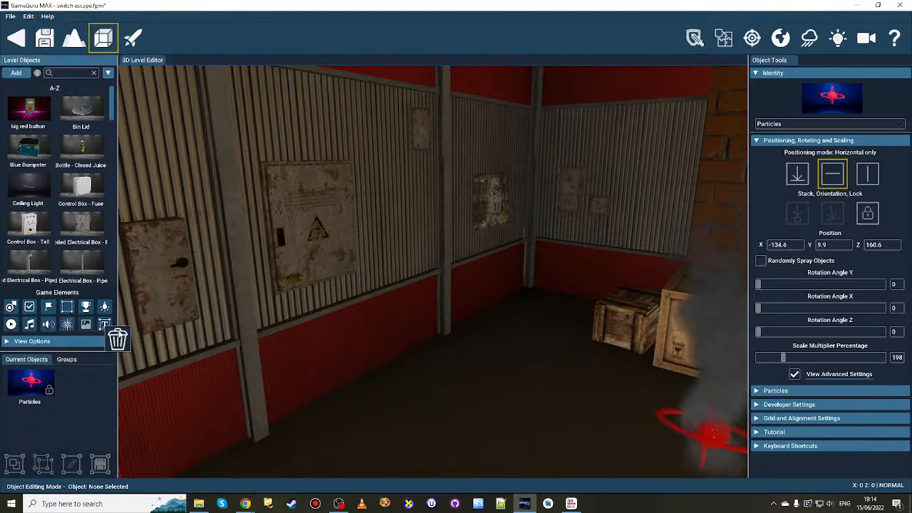
{"action": "left_click", "coordinate": [322, 254]}
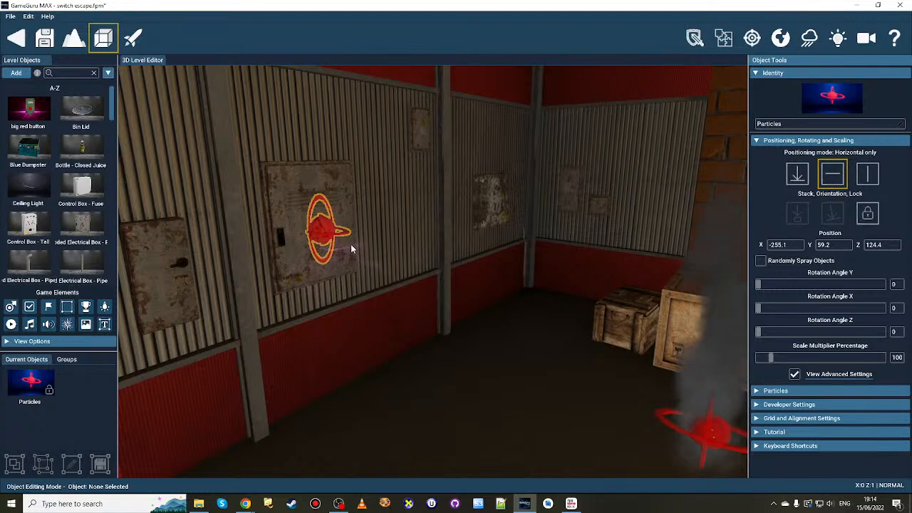
- Assign the directional fountain effect to the electrical box's emitter and set its opacity and animation speed to 200
{"action": "left_click", "coordinate": [787, 392]}
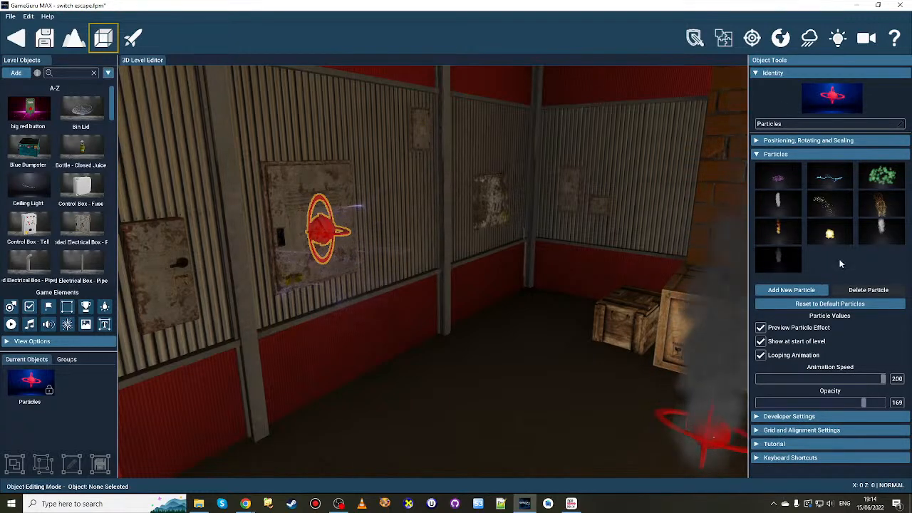
{"action": "left_click", "coordinate": [839, 209]}
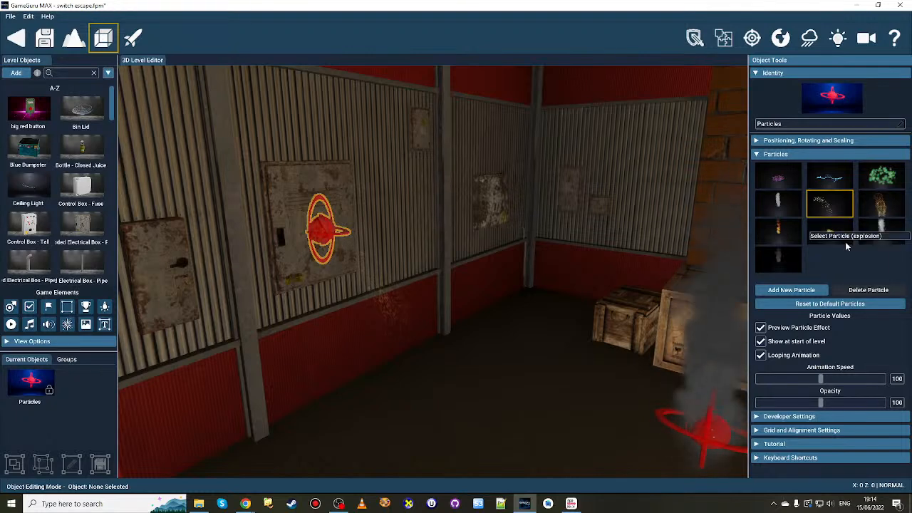
{"action": "left_click", "coordinate": [884, 402]}
{"action": "left_click", "coordinate": [873, 379]}
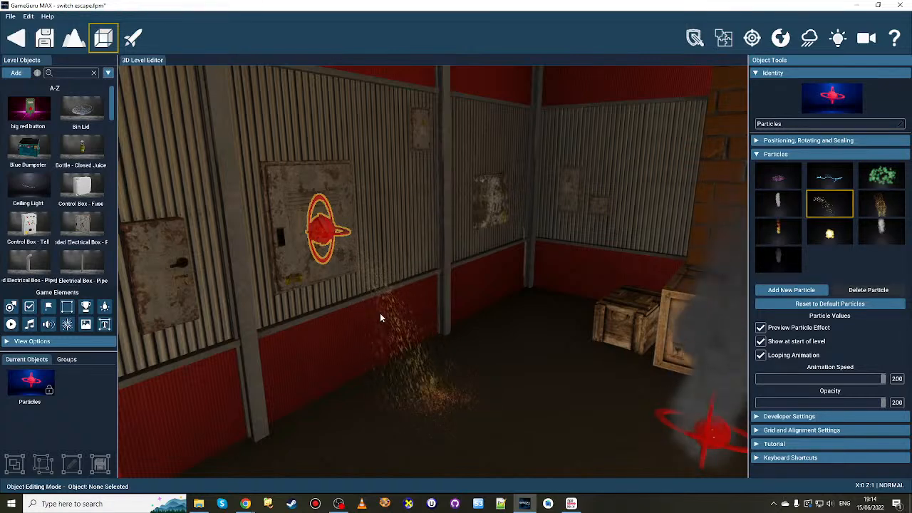
- Place two more copies of the spark emitter, on the rusty panel near the corner and on the end wall's narrow panel
{"action": "left_click", "coordinate": [32, 383]}
{"action": "left_click", "coordinate": [492, 203]}
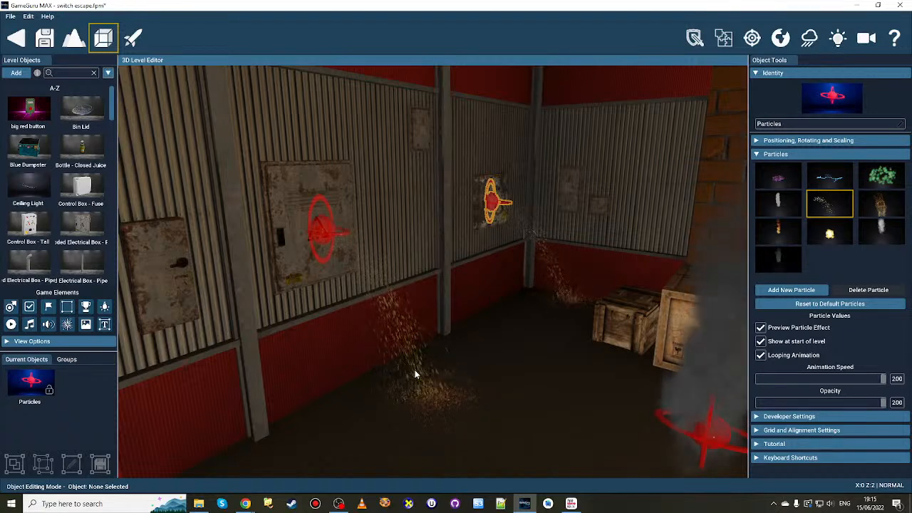
{"action": "left_click_drag", "start_coordinate": [31, 387], "coordinate": [570, 206]}
{"action": "left_click", "coordinate": [570, 229]}
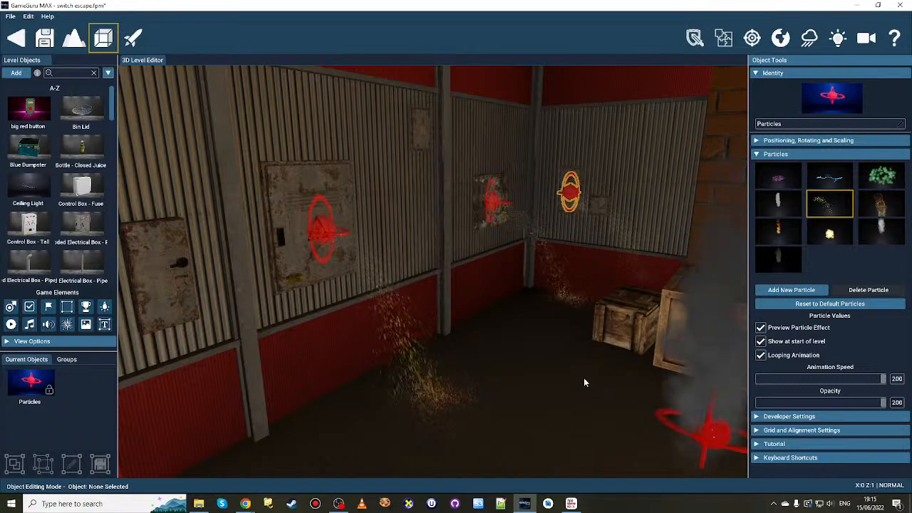
- Lower the end wall's spark emitter vertically to about Y 45.9, just below its narrow panel
{"action": "right_click_drag", "start_coordinate": [557, 380], "coordinate": [574, 324]}
{"action": "key", "text": "w"}
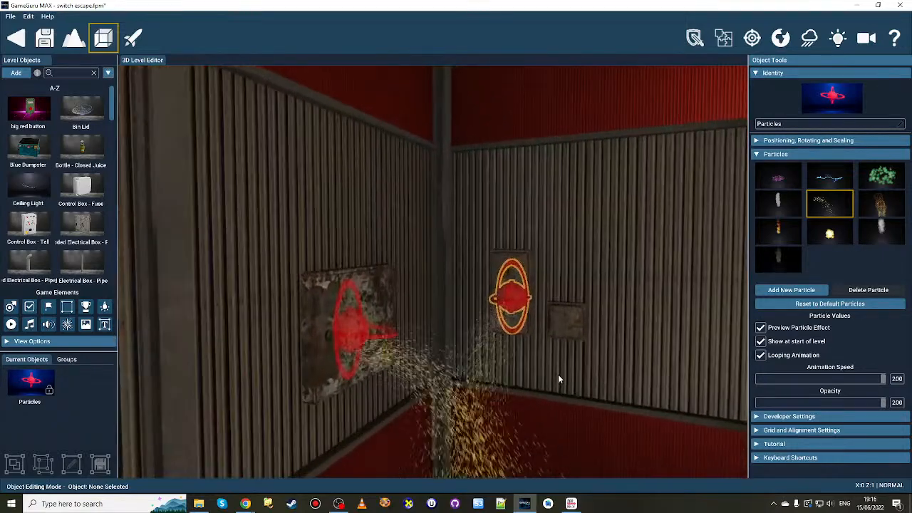
{"action": "key", "text": "s"}
{"action": "left_click", "coordinate": [811, 141]}
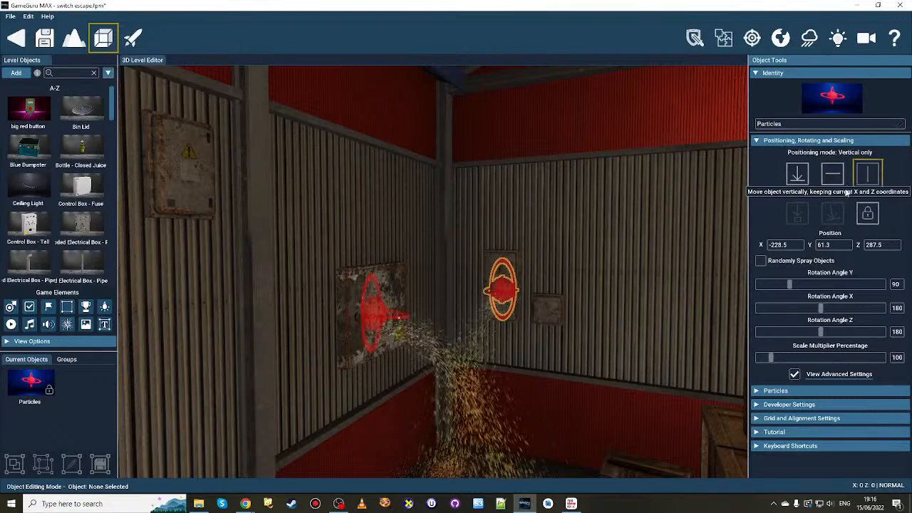
{"action": "left_click_drag", "start_coordinate": [508, 298], "coordinate": [511, 319]}
{"action": "key", "text": "s"}
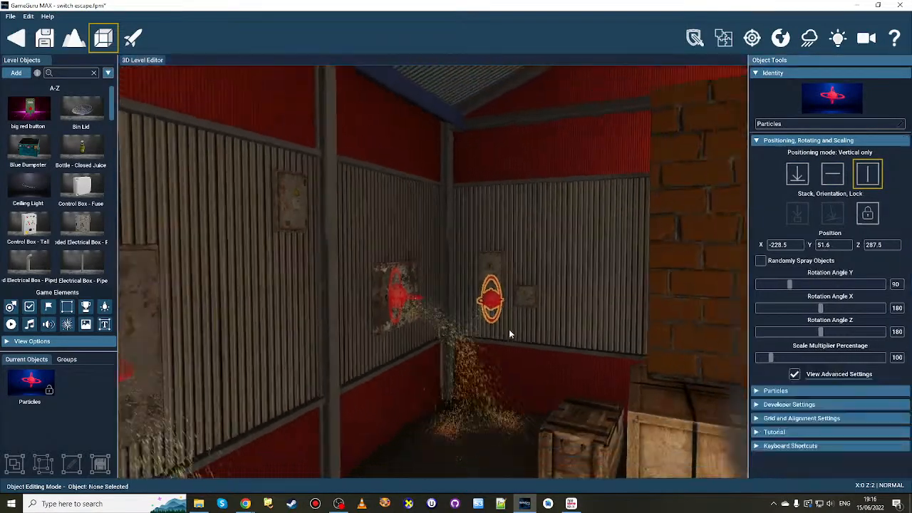
{"action": "left_click_drag", "start_coordinate": [490, 284], "coordinate": [490, 300]}
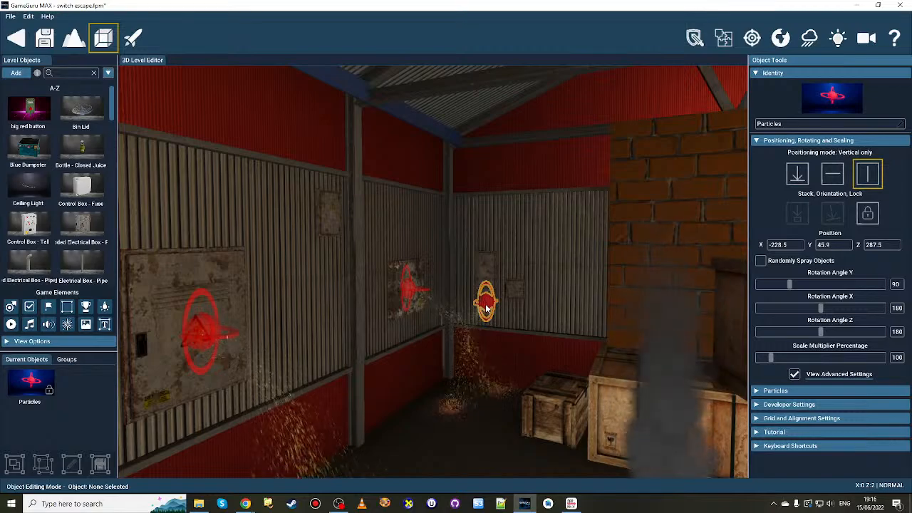
{"action": "key", "text": "w"}
{"action": "key", "text": "s"}
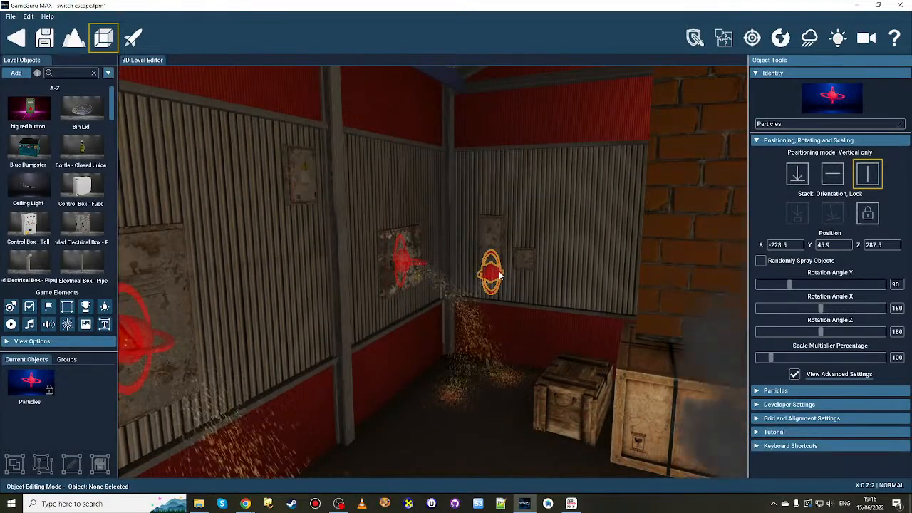
- Place two more spark emitter copies, on the wall between the warning-sign box and corner panel and on the rusty panel beside the roller door
{"action": "key", "text": "s"}
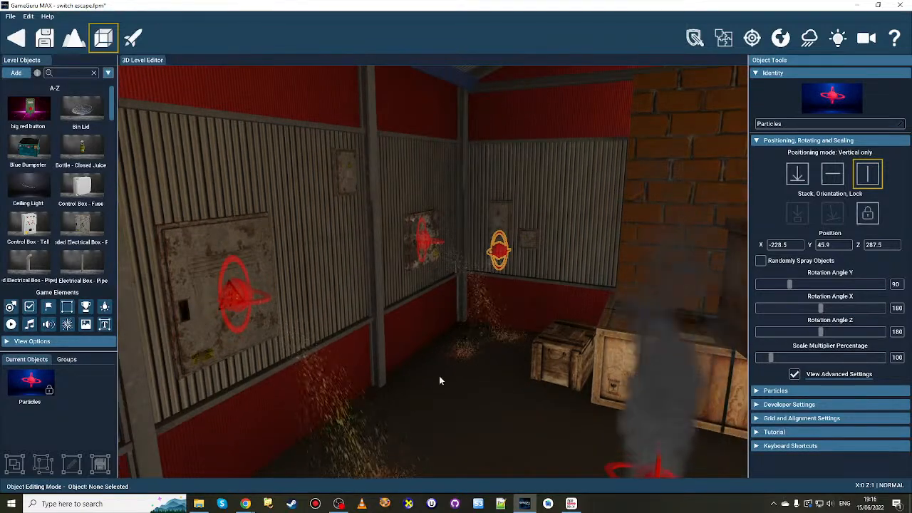
{"action": "key", "text": "s"}
{"action": "right_click_drag", "start_coordinate": [492, 399], "coordinate": [441, 382]}
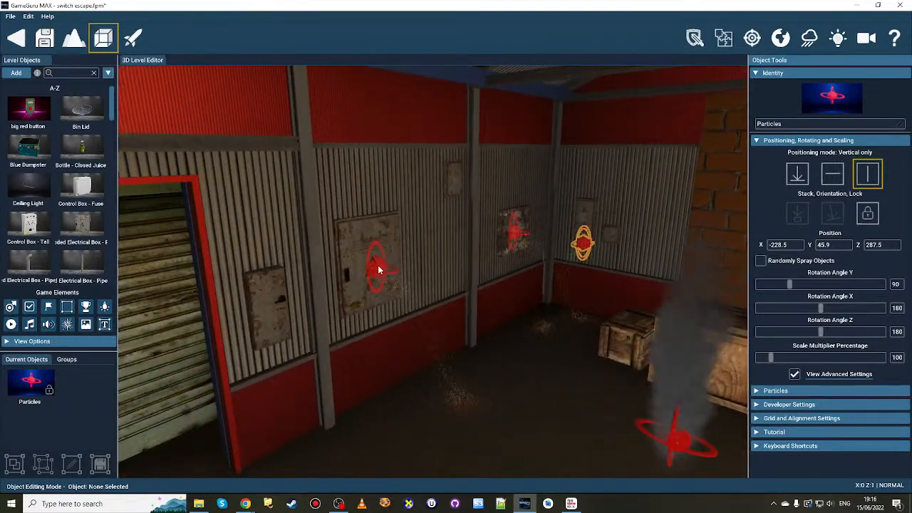
{"action": "left_click", "coordinate": [35, 383]}
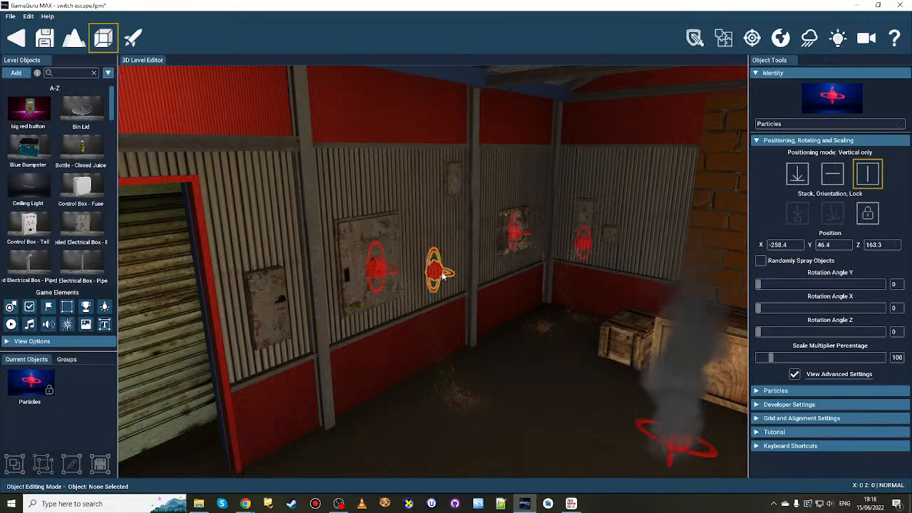
{"action": "left_click", "coordinate": [443, 274]}
{"action": "left_click", "coordinate": [273, 305]}
- Examine the spark fountains along the corrugated wall from several distances and angles
{"action": "right_click_drag", "start_coordinate": [273, 305], "coordinate": [267, 356]}
{"action": "key", "text": "s"}
{"action": "key", "text": "w"}
{"action": "right_click_drag", "start_coordinate": [436, 322], "coordinate": [475, 231]}
{"action": "key", "text": "w"}
{"action": "key", "text": "s"}
{"action": "key", "text": "w"}
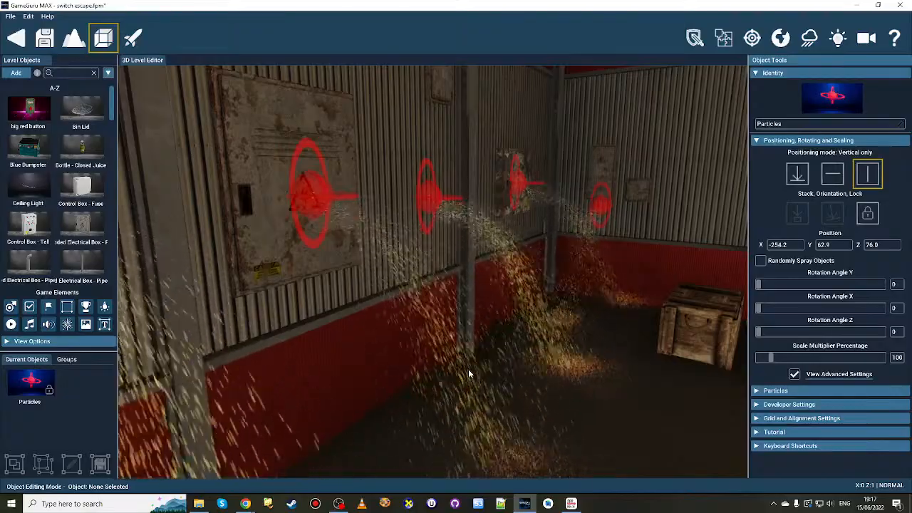
{"action": "mouse_move", "coordinate": [409, 308]}
{"action": "right_mouse_down"}
{"action": "mouse_move", "coordinate": [386, 308]}
{"action": "mouse_move", "coordinate": [408, 312]}
{"action": "right_mouse_up"}
{"action": "key", "text": "s"}
{"action": "key", "text": "w"}
{"action": "key", "text": "d"}
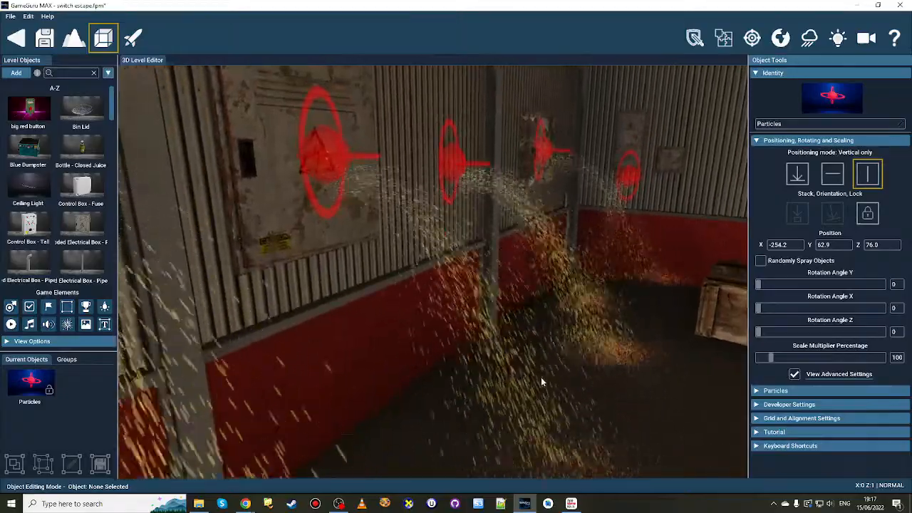
{"action": "right_click_drag", "start_coordinate": [435, 306], "coordinate": [439, 308]}
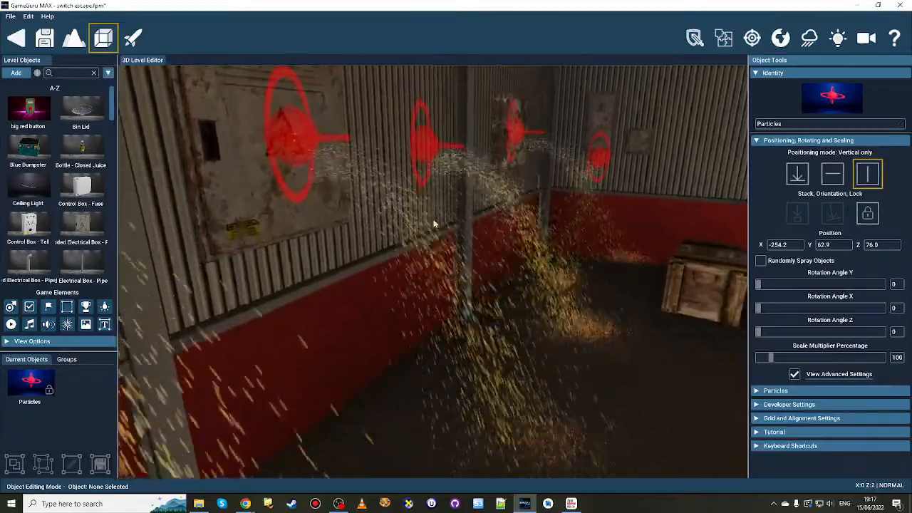
{"action": "key", "text": "s"}
{"action": "right_click_drag", "start_coordinate": [544, 277], "coordinate": [530, 268]}
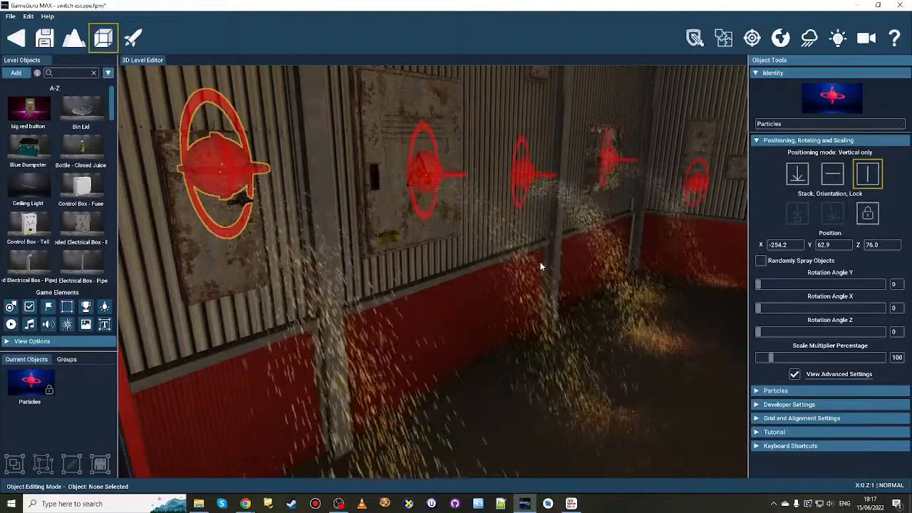
{"action": "right_click_drag", "start_coordinate": [540, 229], "coordinate": [530, 252]}
{"action": "key", "text": "s"}
{"action": "key", "text": "d"}
{"action": "key", "text": "s"}
{"action": "key", "text": "w"}
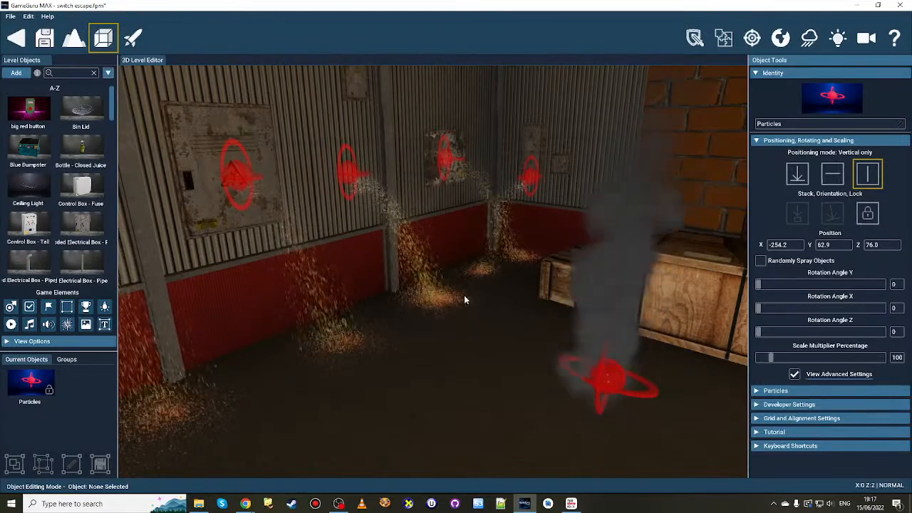
- Inspect the big red button, then compare the start-of-level visibility settings of the round hatch's emitter and the tank-base smoke emitters
{"action": "right_click_drag", "start_coordinate": [464, 295], "coordinate": [552, 297]}
{"action": "key", "text": "w"}
{"action": "key", "text": "w"}
{"action": "key", "text": "s"}
{"action": "key", "text": "w"}
{"action": "key", "text": "s"}
{"action": "key", "text": "s"}
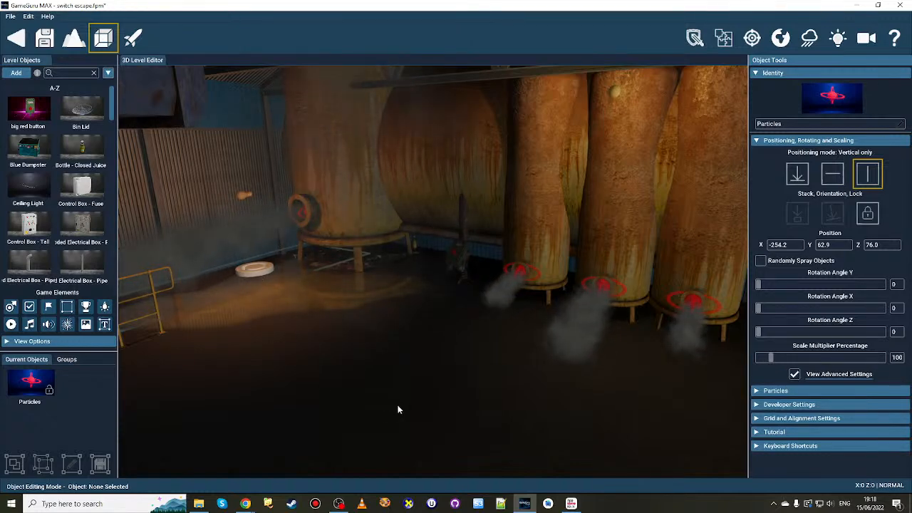
{"action": "left_click", "coordinate": [453, 252]}
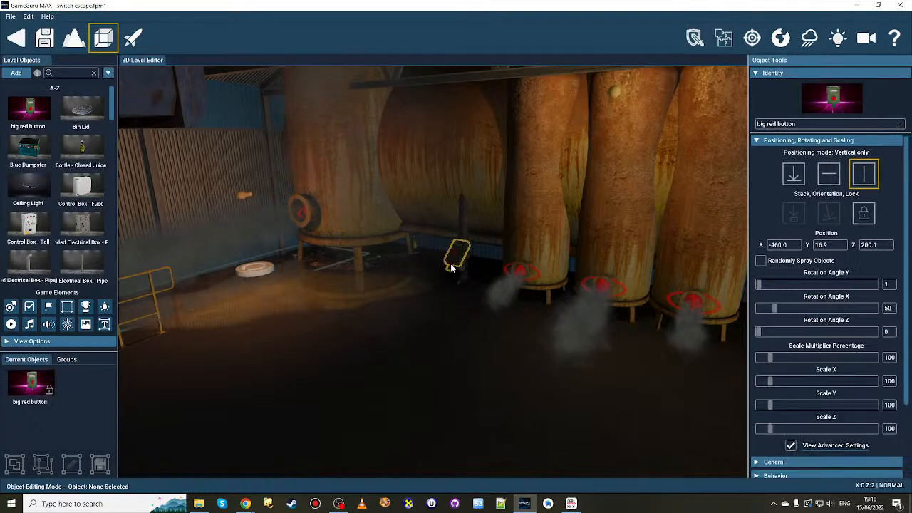
{"action": "left_click", "coordinate": [299, 213]}
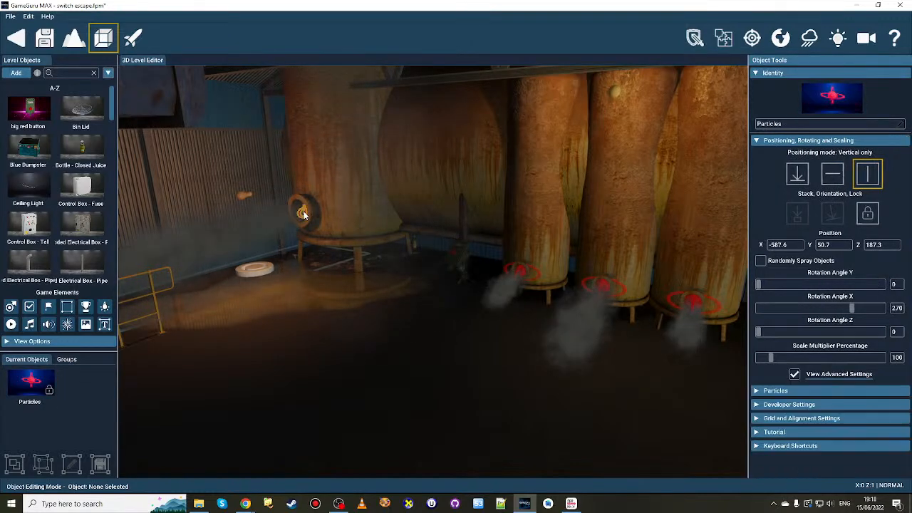
{"action": "left_click", "coordinate": [775, 391]}
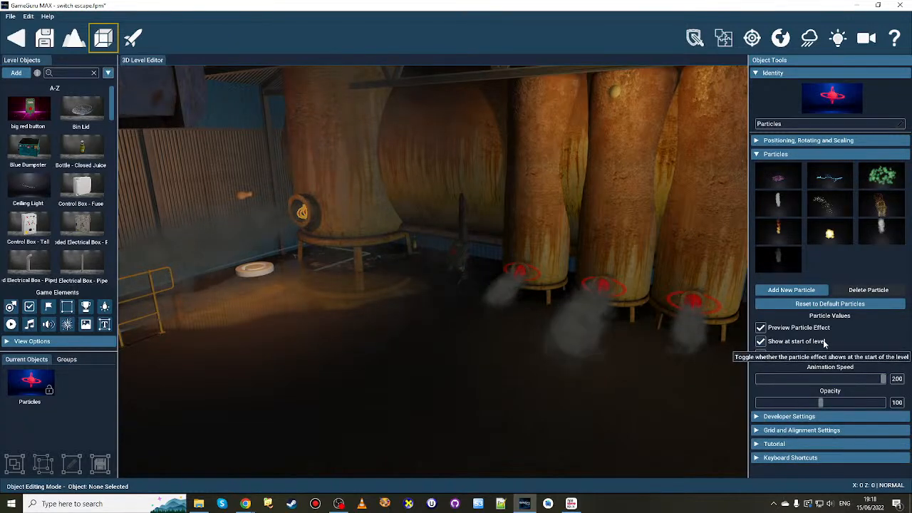
{"action": "left_click", "coordinate": [522, 270]}
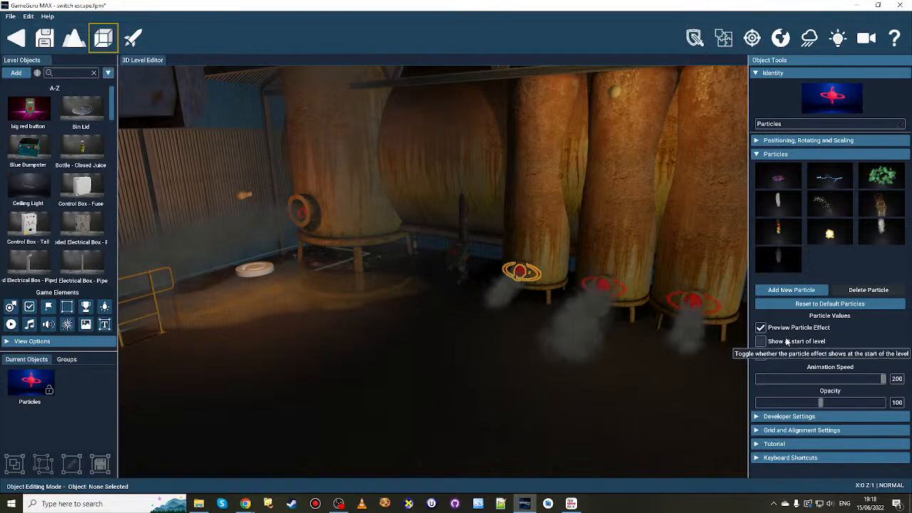
{"action": "left_click", "coordinate": [694, 301]}
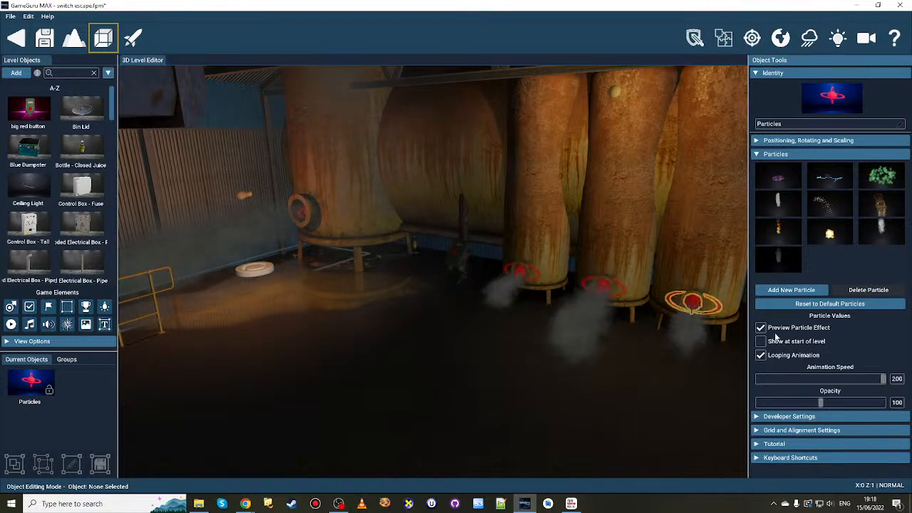
{"action": "left_click", "coordinate": [456, 258]}
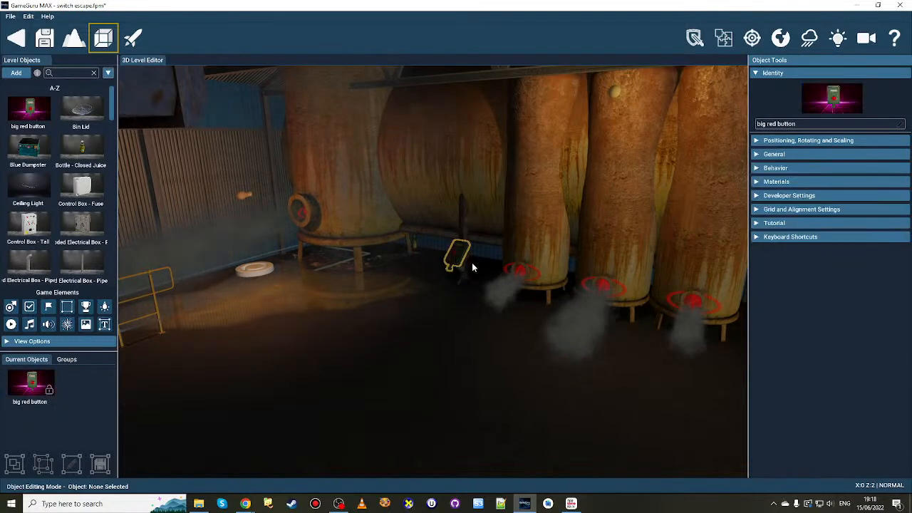
{"action": "left_click", "coordinate": [303, 215]}
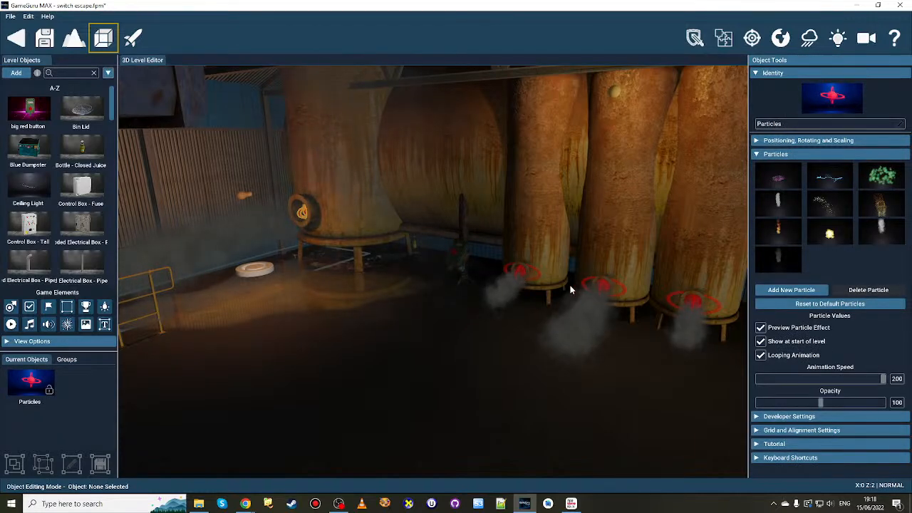
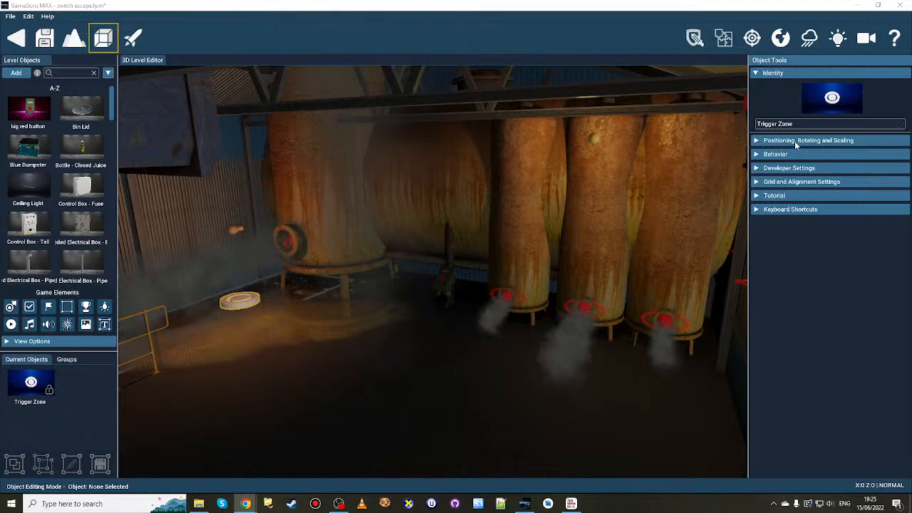
- View the user effects in the Particle Library for the first small tank's smoke emitter, leaving the emitter's effect as it is
{"action": "left_click", "coordinate": [505, 299]}
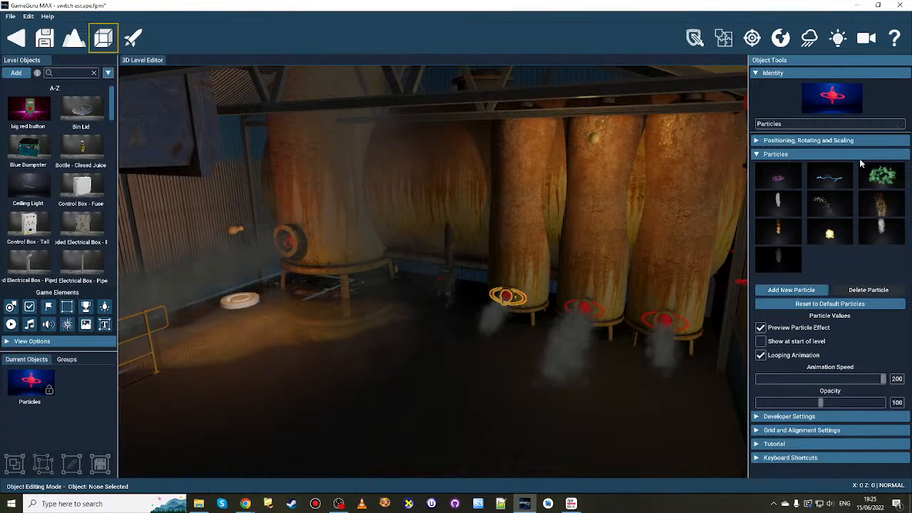
{"action": "left_click", "coordinate": [793, 291]}
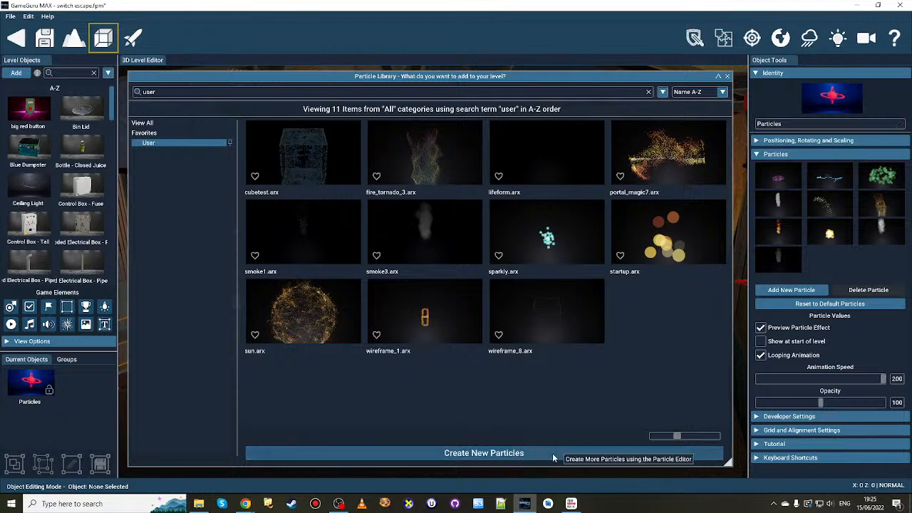
{"action": "left_click", "coordinate": [727, 76]}
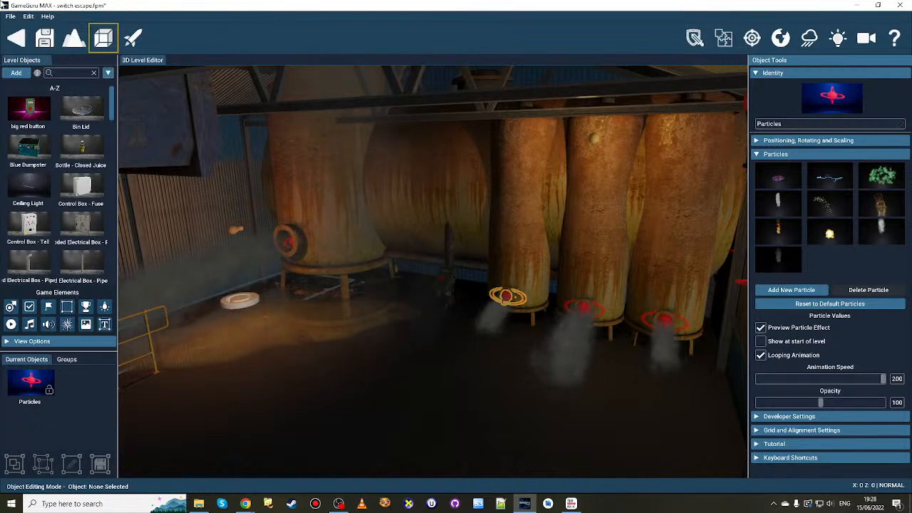
- Leave the switch escape level for the game storyboard without saving the changes
{"action": "left_click", "coordinate": [29, 17]}
{"action": "left_click", "coordinate": [13, 39]}
{"action": "left_click", "coordinate": [13, 38]}
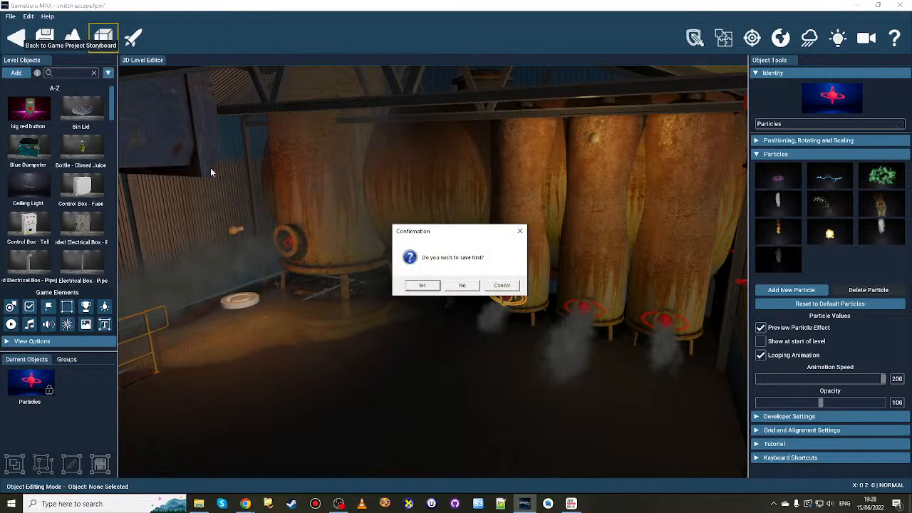
{"action": "left_click", "coordinate": [463, 286]}
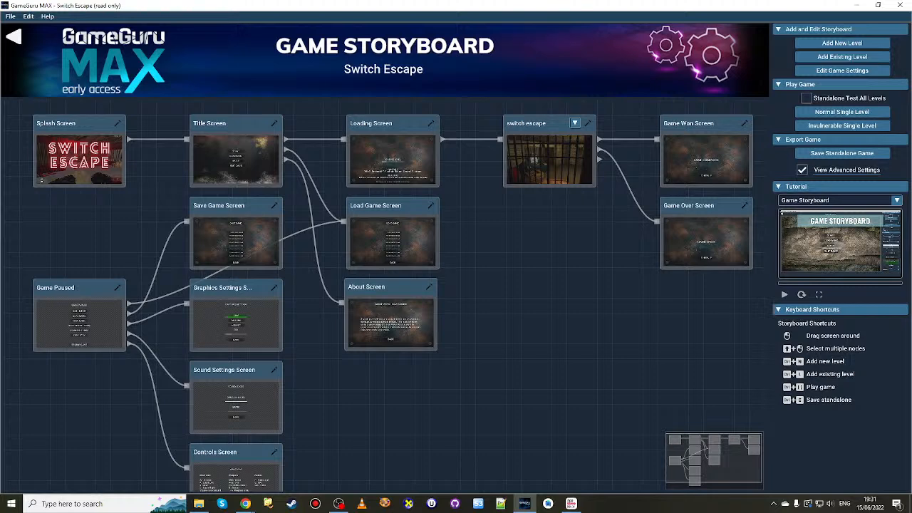
- Return to the hub and open the level of the PartEd project from the user's own games for editing
{"action": "key", "text": "alt+Tab"}
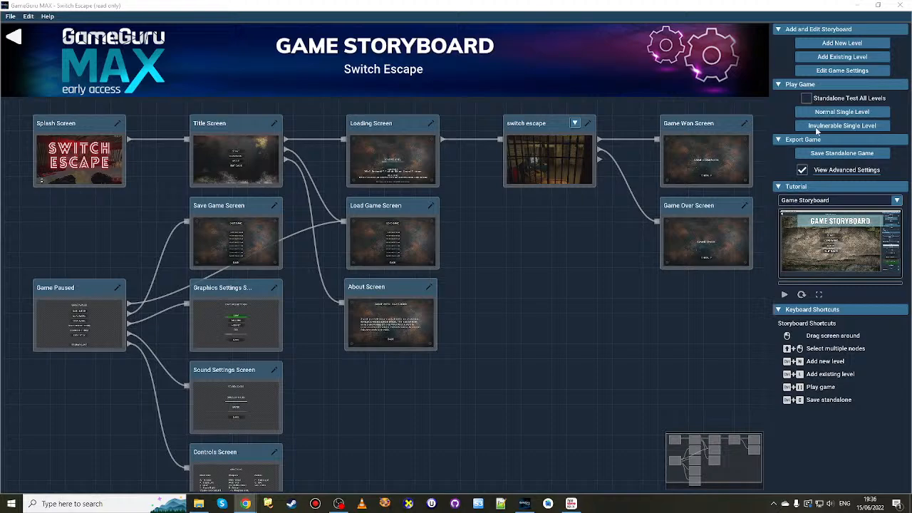
{"action": "left_click", "coordinate": [16, 37]}
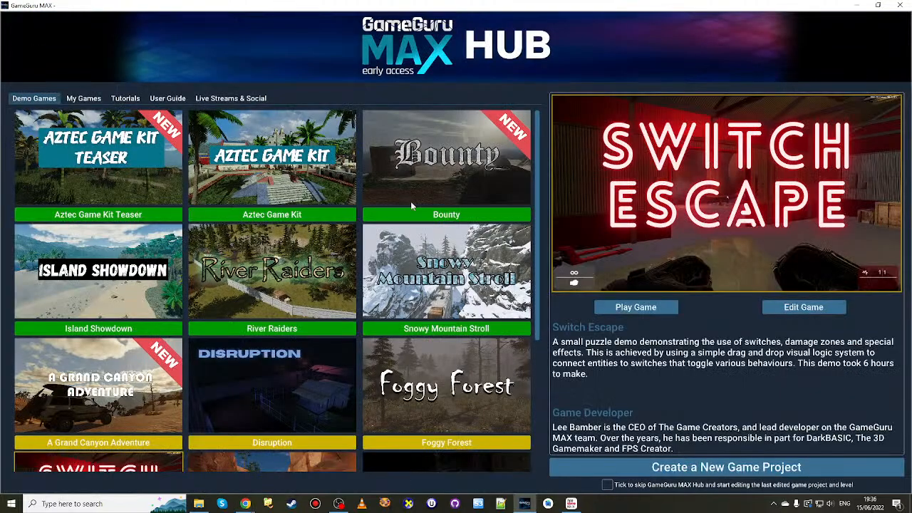
{"action": "left_click", "coordinate": [90, 99]}
{"action": "left_click", "coordinate": [102, 181]}
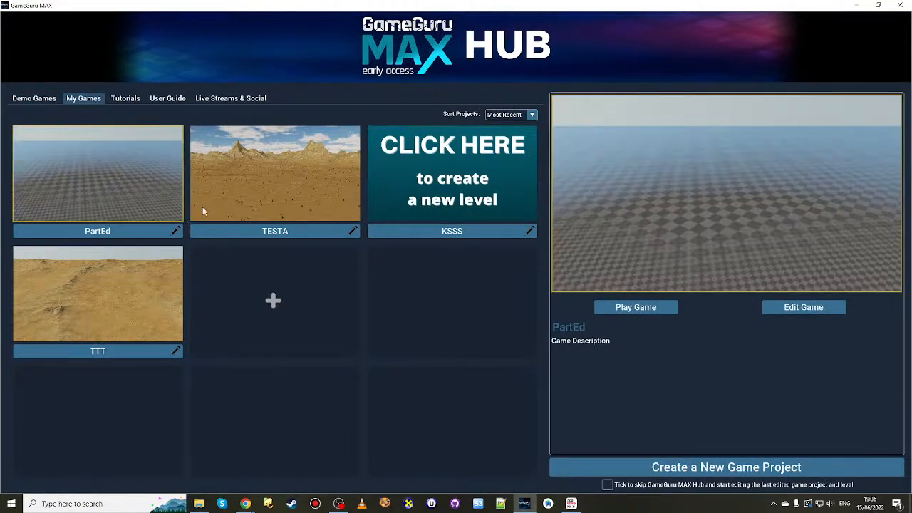
{"action": "left_click", "coordinate": [805, 314]}
{"action": "left_click", "coordinate": [534, 193]}
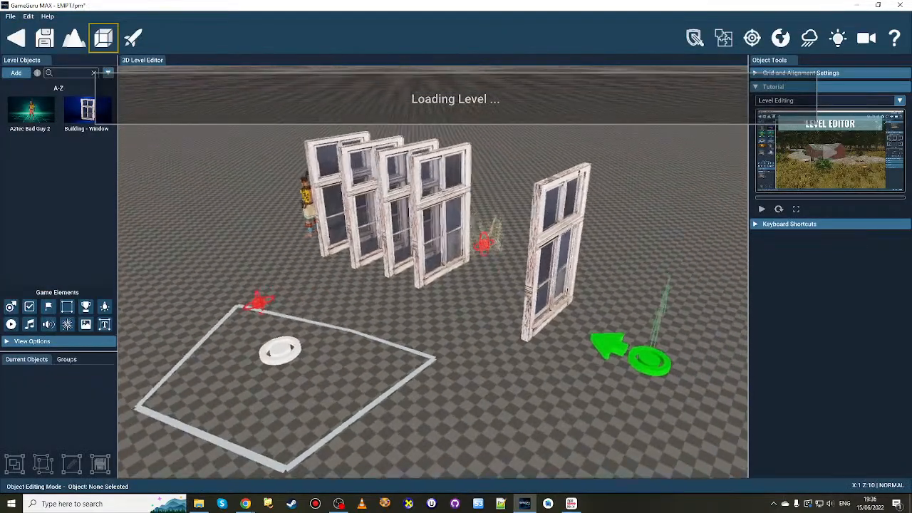
- Sculpt a deep pit in the flat checkered terrain by lowering the ground
{"action": "key", "text": "d"}
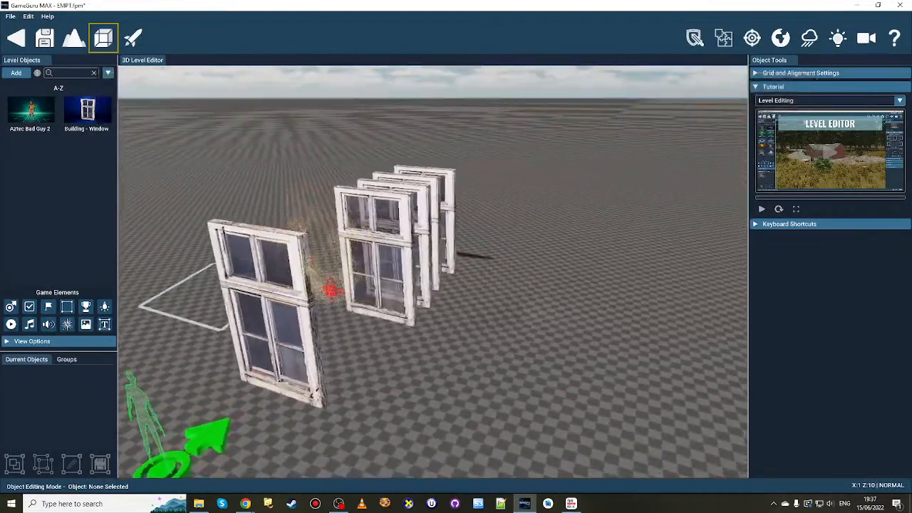
{"action": "left_click", "coordinate": [74, 37]}
{"action": "left_click", "coordinate": [829, 140]}
{"action": "mouse_move", "coordinate": [523, 206]}
{"action": "left_mouse_down"}
{"action": "mouse_move", "coordinate": [516, 195]}
{"action": "mouse_move", "coordinate": [483, 253]}
{"action": "mouse_move", "coordinate": [508, 269]}
{"action": "left_mouse_up"}
{"action": "mouse_move", "coordinate": [508, 268]}
{"action": "right_mouse_down"}
{"action": "mouse_move", "coordinate": [499, 239]}
{"action": "mouse_move", "coordinate": [734, 254]}
{"action": "right_mouse_up"}
{"action": "key", "text": "w"}
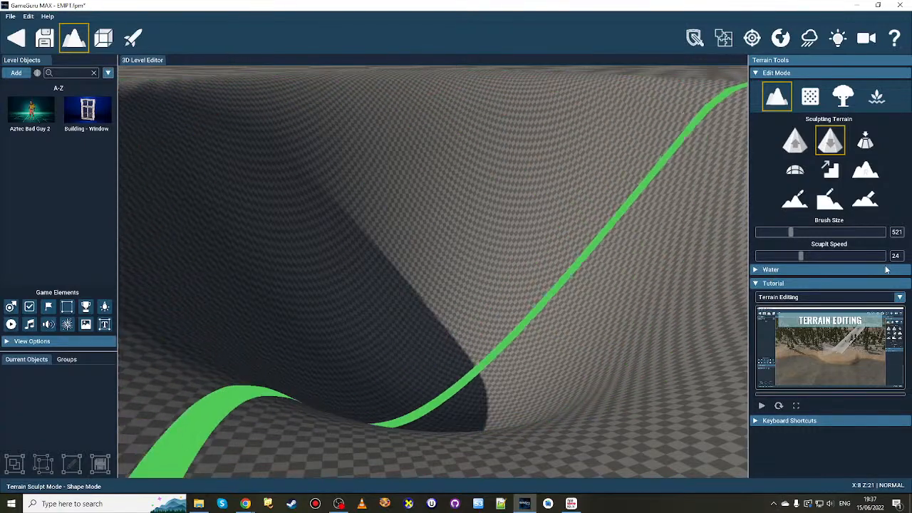
- Examine the sculpted pit and the surrounding flat terrain from different positions
{"action": "key", "text": "s"}
{"action": "mouse_move", "coordinate": [399, 285]}
{"action": "right_mouse_down"}
{"action": "mouse_move", "coordinate": [396, 249]}
{"action": "mouse_move", "coordinate": [381, 246]}
{"action": "mouse_move", "coordinate": [414, 174]}
{"action": "right_mouse_up"}
{"action": "key", "text": "s"}
{"action": "mouse_move", "coordinate": [534, 217]}
{"action": "right_mouse_down"}
{"action": "mouse_move", "coordinate": [463, 260]}
{"action": "mouse_move", "coordinate": [429, 250]}
{"action": "mouse_move", "coordinate": [422, 256]}
{"action": "mouse_move", "coordinate": [492, 260]}
{"action": "right_mouse_up"}
{"action": "key", "text": "w"}
{"action": "right_click_drag", "start_coordinate": [552, 243], "coordinate": [464, 206]}
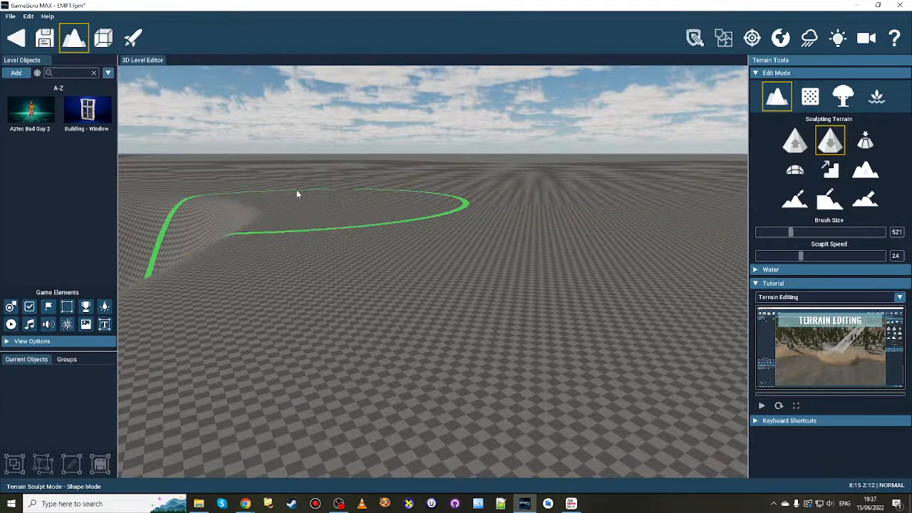
{"action": "right_click_drag", "start_coordinate": [338, 238], "coordinate": [527, 278]}
{"action": "key", "text": "w"}
{"action": "mouse_move", "coordinate": [433, 272]}
{"action": "right_mouse_down"}
{"action": "mouse_move", "coordinate": [454, 293]}
{"action": "mouse_move", "coordinate": [437, 272]}
{"action": "mouse_move", "coordinate": [472, 258]}
{"action": "mouse_move", "coordinate": [472, 271]}
{"action": "mouse_move", "coordinate": [470, 258]}
{"action": "mouse_move", "coordinate": [349, 222]}
{"action": "mouse_move", "coordinate": [348, 239]}
{"action": "right_mouse_up"}
{"action": "key", "text": "s"}
{"action": "key", "text": "s"}
{"action": "key", "text": "w"}
{"action": "mouse_move", "coordinate": [420, 299]}
{"action": "right_mouse_down"}
{"action": "mouse_move", "coordinate": [411, 309]}
{"action": "mouse_move", "coordinate": [478, 296]}
{"action": "mouse_move", "coordinate": [470, 302]}
{"action": "mouse_move", "coordinate": [524, 305]}
{"action": "mouse_move", "coordinate": [545, 294]}
{"action": "mouse_move", "coordinate": [560, 322]}
{"action": "mouse_move", "coordinate": [557, 307]}
{"action": "right_mouse_up"}
{"action": "key", "text": "s"}
{"action": "key", "text": "s"}
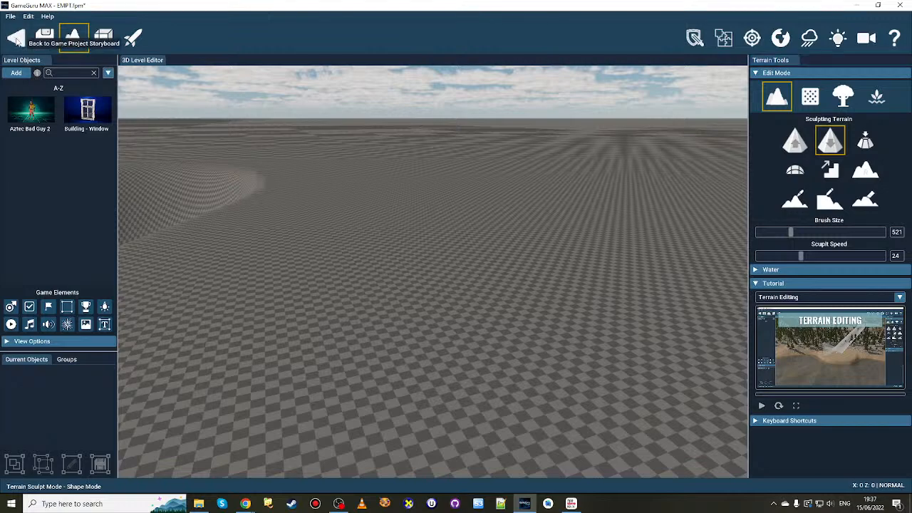
- Leave the PartEd level without saving and return to the hub
{"action": "left_click", "coordinate": [16, 37]}
{"action": "left_click", "coordinate": [464, 285]}
{"action": "left_click", "coordinate": [13, 37]}
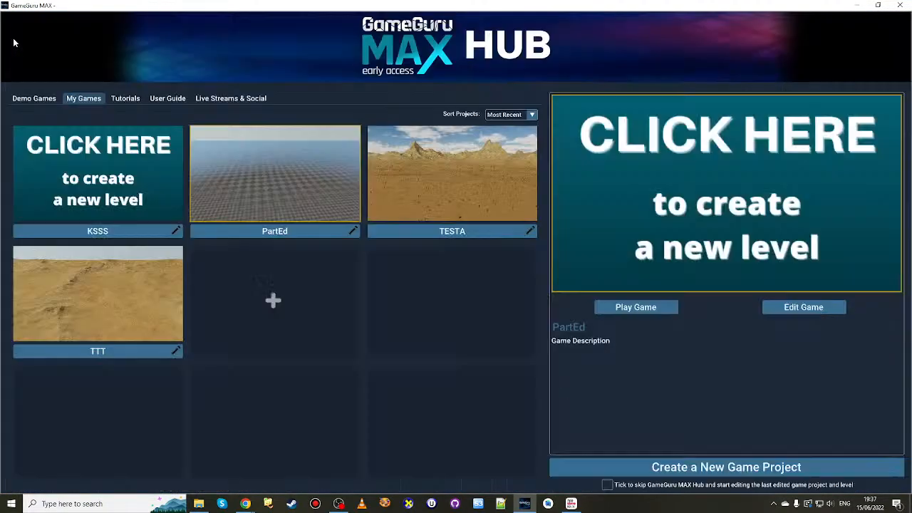
- Open the Switch Escape demo game for editing and load its switch escape level
{"action": "left_click", "coordinate": [33, 100]}
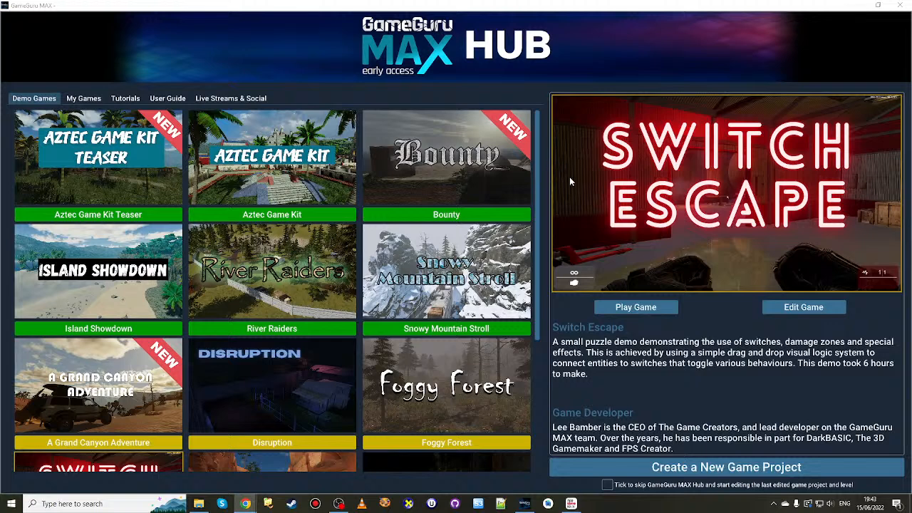
{"action": "left_click", "coordinate": [820, 311]}
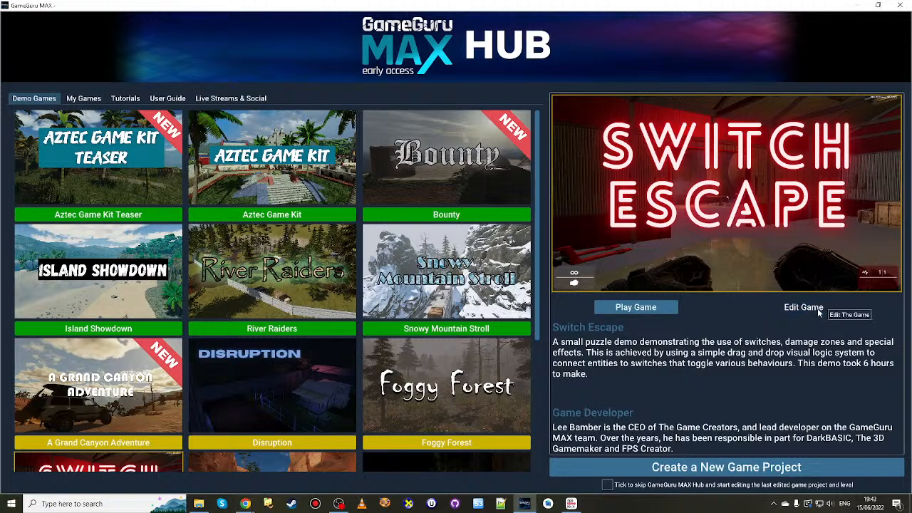
{"action": "left_click", "coordinate": [533, 157]}
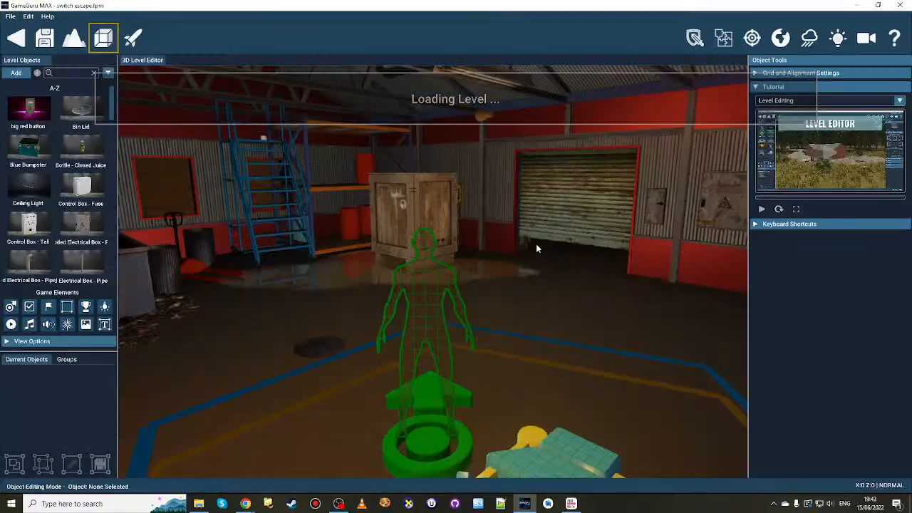
{"action": "key", "text": "w"}
{"action": "mouse_move", "coordinate": [456, 270]}
{"action": "right_mouse_down"}
{"action": "mouse_move", "coordinate": [530, 269]}
{"action": "mouse_move", "coordinate": [591, 313]}
{"action": "mouse_move", "coordinate": [499, 257]}
{"action": "mouse_move", "coordinate": [445, 250]}
{"action": "mouse_move", "coordinate": [491, 279]}
{"action": "mouse_move", "coordinate": [472, 278]}
{"action": "right_mouse_up"}
{"action": "key", "text": "s"}
{"action": "key", "text": "s"}
{"action": "key", "text": "w"}
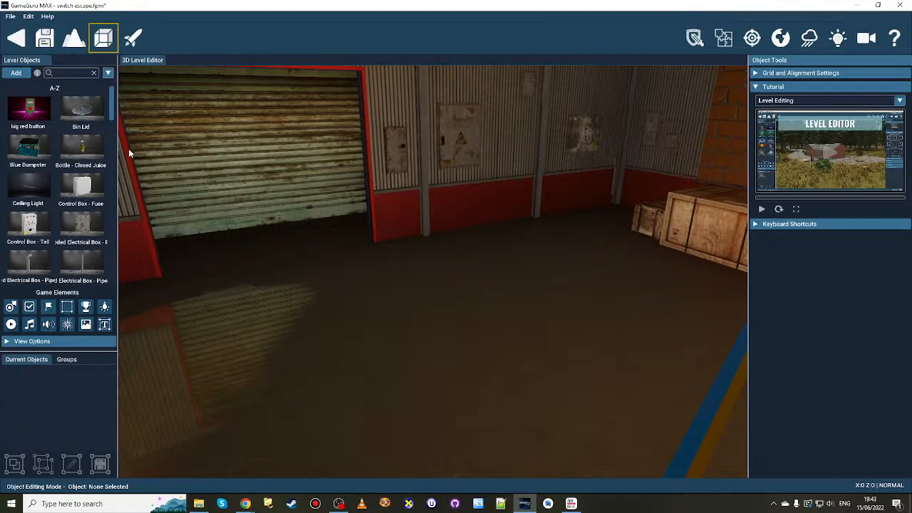
- Add the Aztec Priest 2 character from the object library to the floor beside the roller shutter door
{"action": "left_click", "coordinate": [16, 73]}
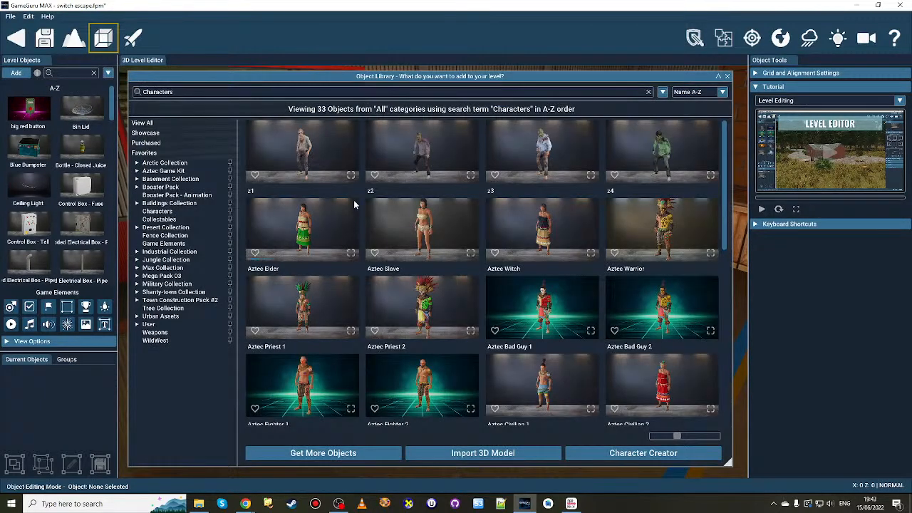
{"action": "left_click_drag", "start_coordinate": [496, 323], "coordinate": [415, 285]}
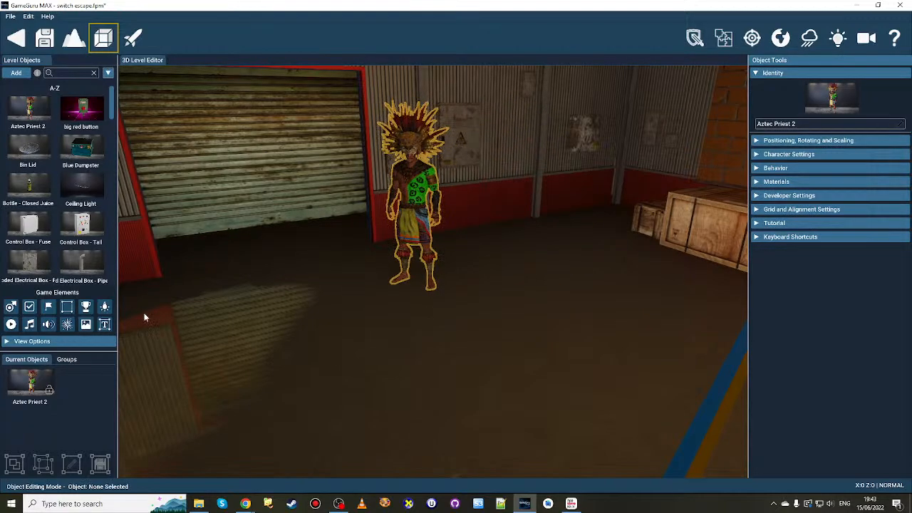
{"action": "mouse_move", "coordinate": [465, 276]}
{"action": "right_mouse_down"}
{"action": "mouse_move", "coordinate": [608, 274]}
{"action": "mouse_move", "coordinate": [456, 281]}
{"action": "mouse_move", "coordinate": [490, 272]}
{"action": "mouse_move", "coordinate": [459, 272]}
{"action": "mouse_move", "coordinate": [468, 273]}
{"action": "right_mouse_up"}
{"action": "key", "text": "s"}
{"action": "key", "text": "w"}
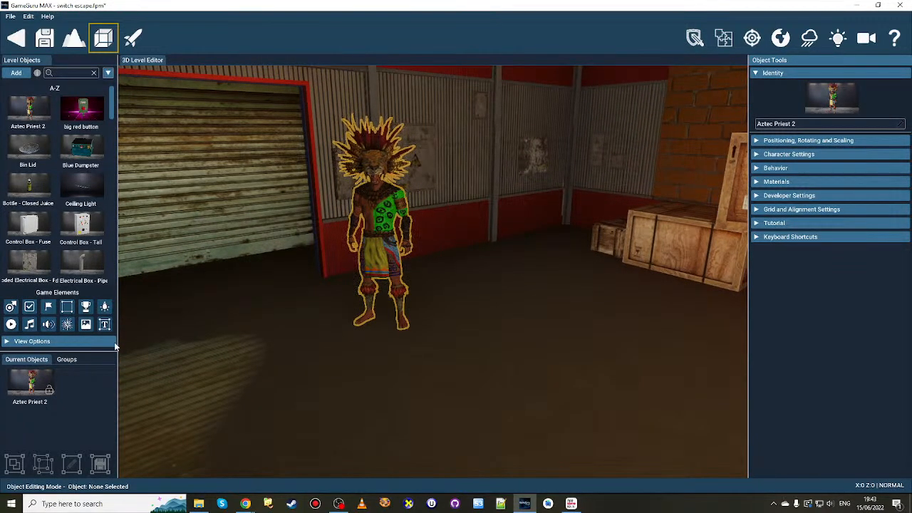
- Search the object library for "key" and place an Antique Key - Brass on the floor beside the priest
{"action": "left_click", "coordinate": [16, 73]}
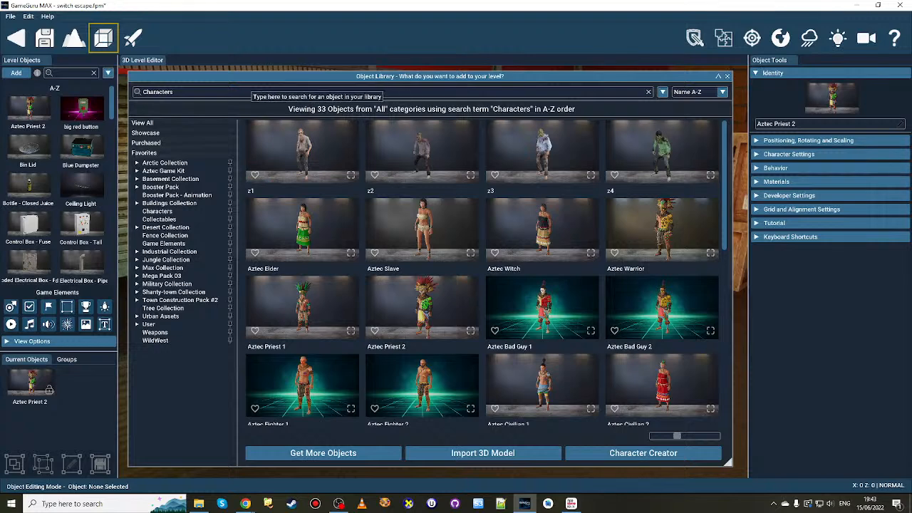
{"action": "left_click", "coordinate": [243, 91]}
{"action": "type", "text": "key"}
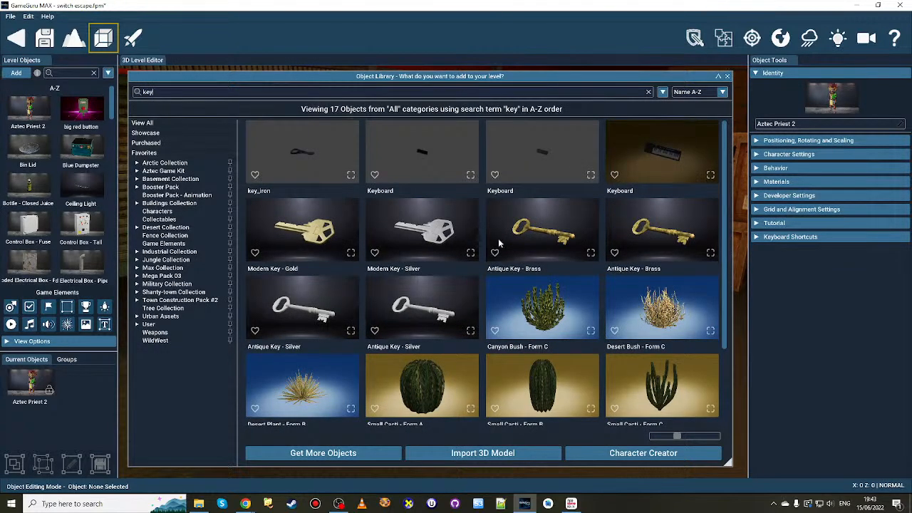
{"action": "left_click", "coordinate": [549, 231]}
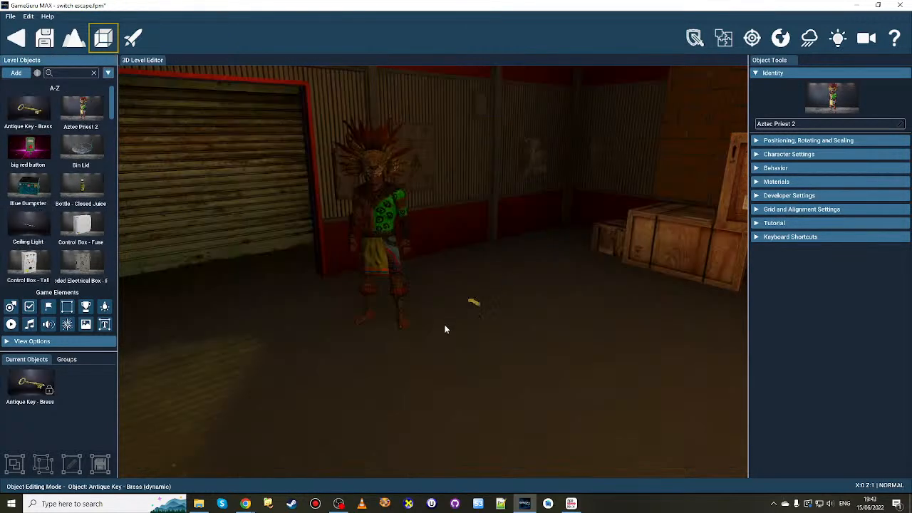
{"action": "left_click", "coordinate": [456, 330]}
- Scale the brass key to 841 percent and turn off showing it at the start of the level
{"action": "left_click", "coordinate": [850, 141]}
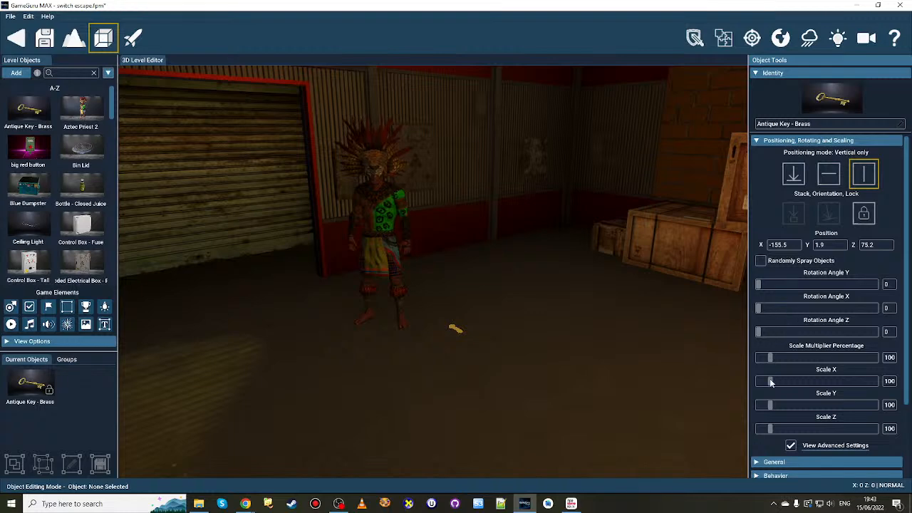
{"action": "left_click_drag", "start_coordinate": [777, 357], "coordinate": [857, 354]}
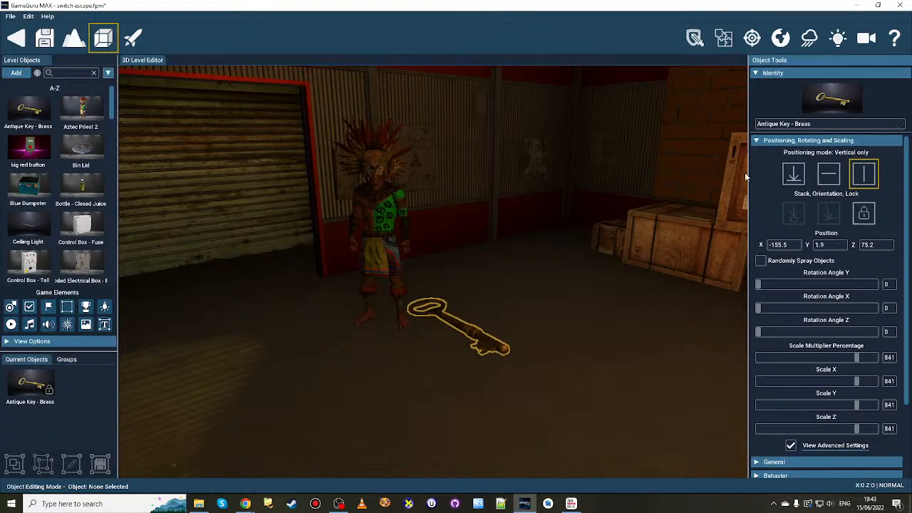
{"action": "left_click", "coordinate": [781, 464]}
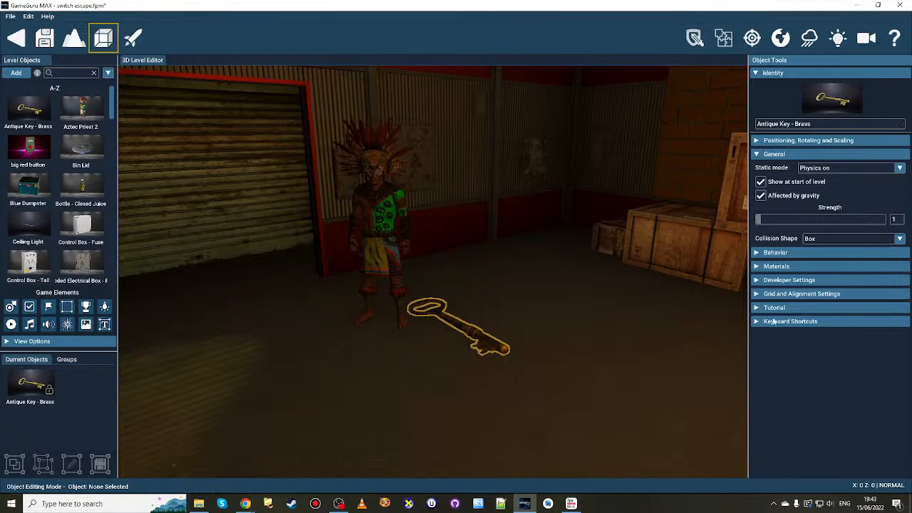
{"action": "left_click", "coordinate": [810, 184]}
{"action": "left_click", "coordinate": [490, 343]}
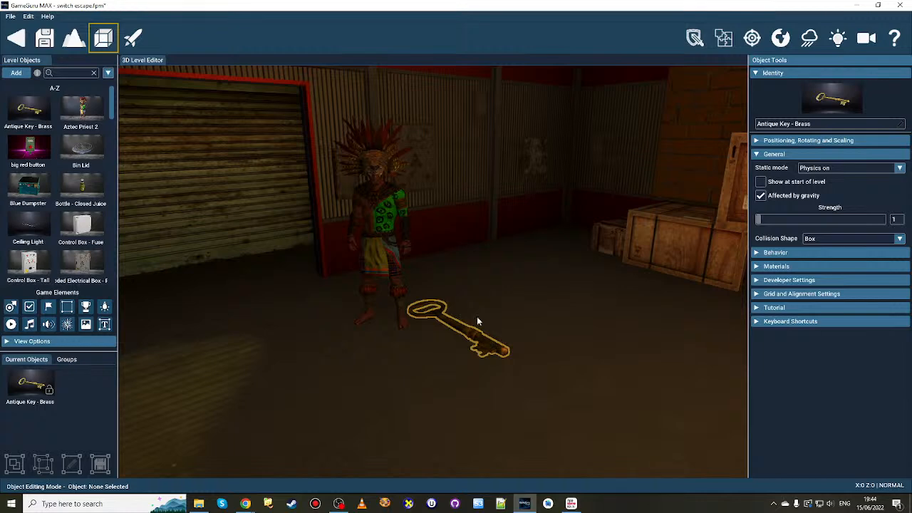
- Display the object logic connections and link the Aztec priest to the brass key
{"action": "left_click", "coordinate": [375, 210]}
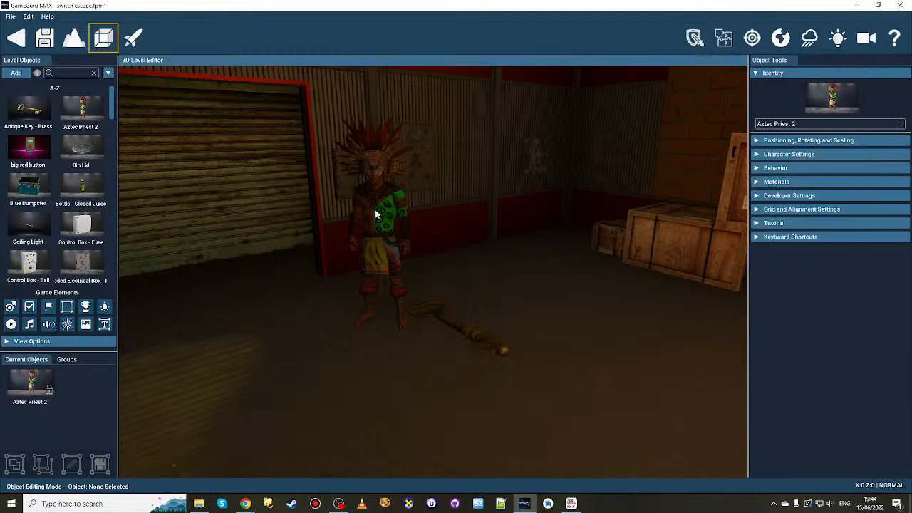
{"action": "left_click", "coordinate": [752, 38]}
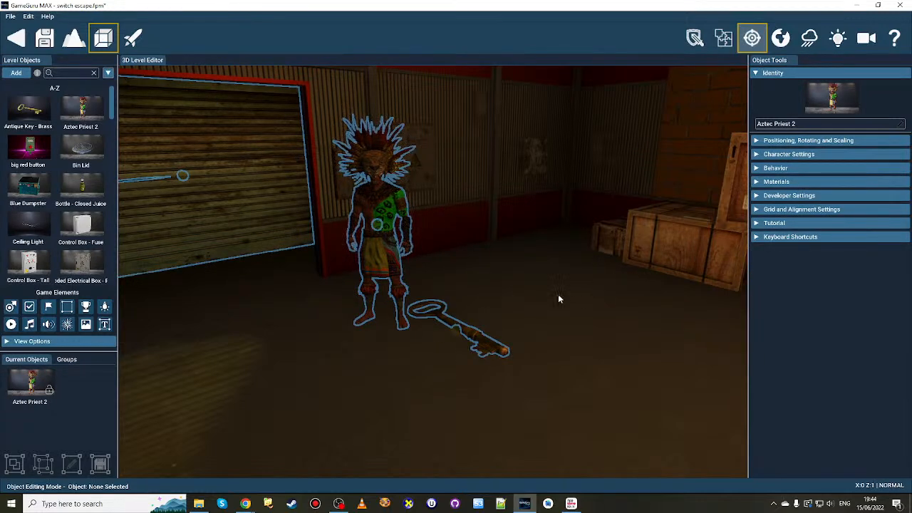
{"action": "mouse_move", "coordinate": [376, 225]}
{"action": "left_mouse_down"}
{"action": "mouse_move", "coordinate": [377, 242]}
{"action": "mouse_move", "coordinate": [456, 330]}
{"action": "left_mouse_up"}
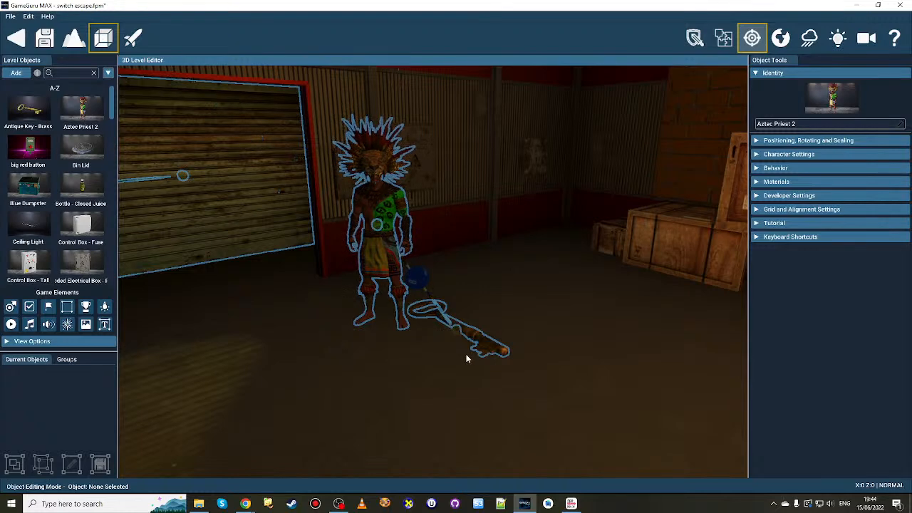
- Move the brass key farther from the priest to about X -140.1, Z 101.9 and redisplay the logic connections
{"action": "left_click", "coordinate": [795, 139]}
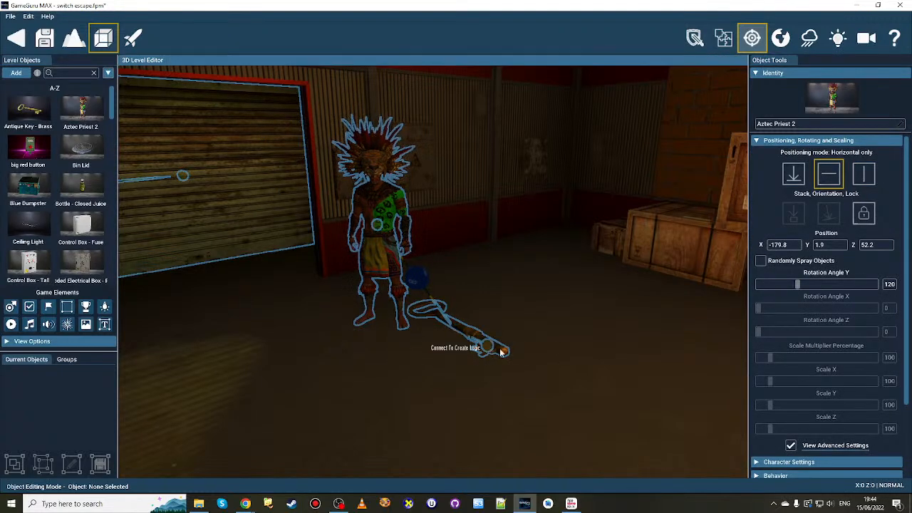
{"action": "left_click_drag", "start_coordinate": [502, 352], "coordinate": [568, 361]}
{"action": "left_click", "coordinate": [752, 38]}
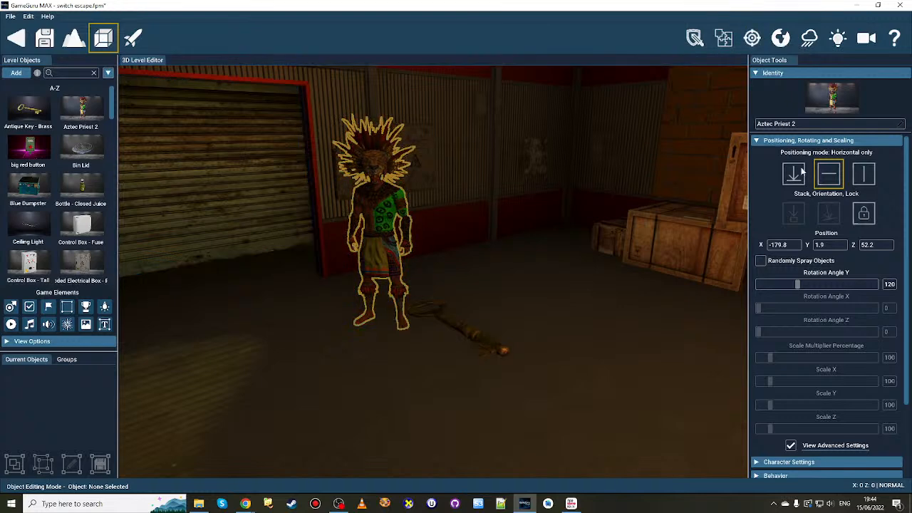
{"action": "left_click_drag", "start_coordinate": [502, 348], "coordinate": [578, 342]}
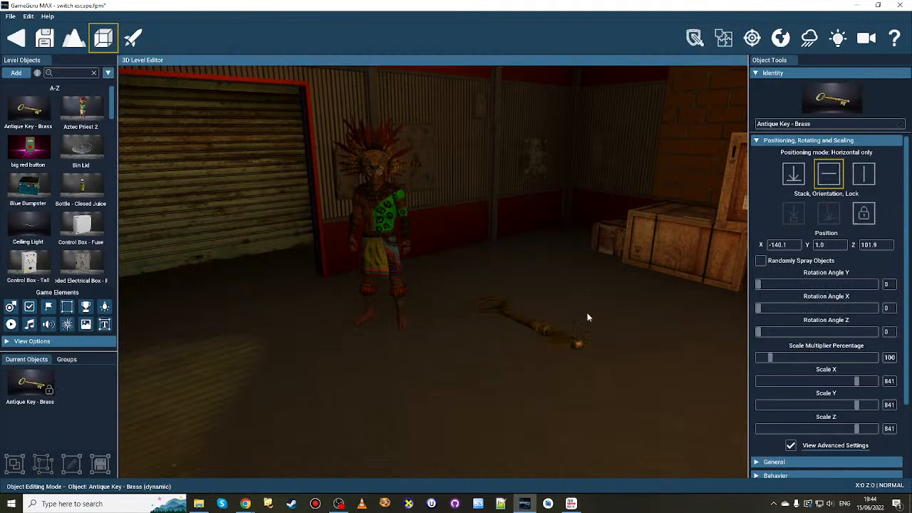
{"action": "left_click", "coordinate": [753, 38]}
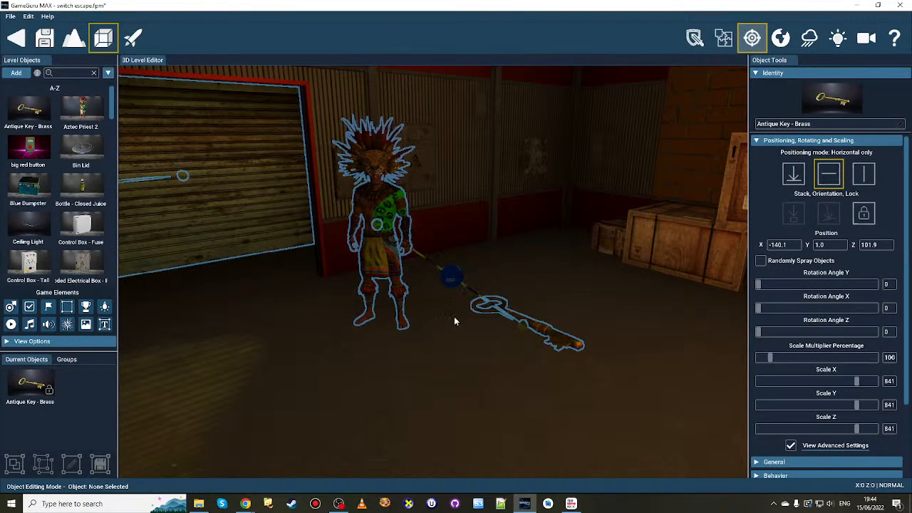
- Examine the logic link between the Aztec priest and the brass key from several positions, then hide the connections
{"action": "right_click_drag", "start_coordinate": [454, 373], "coordinate": [450, 348]}
{"action": "key", "text": "w"}
{"action": "key", "text": "s"}
{"action": "key", "text": "w"}
{"action": "key", "text": "w"}
{"action": "key", "text": "s"}
{"action": "key", "text": "w"}
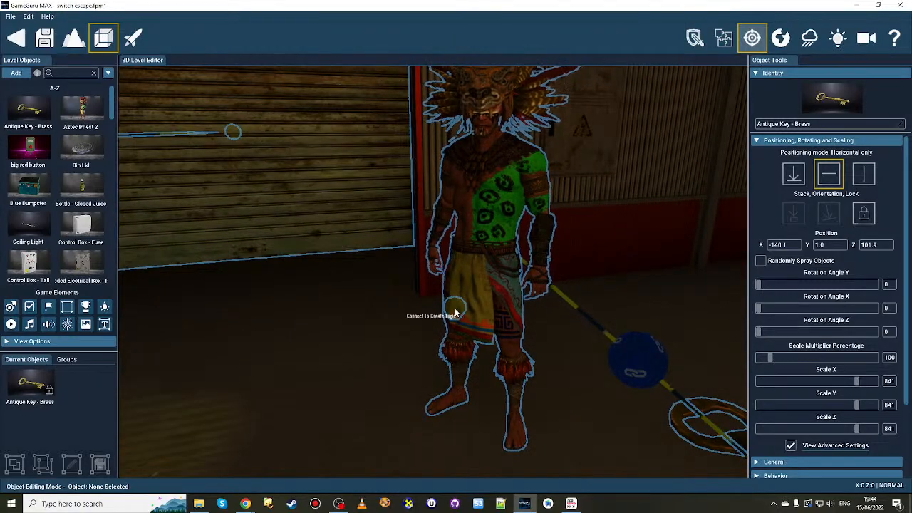
{"action": "key", "text": "s"}
{"action": "mouse_move", "coordinate": [450, 278]}
{"action": "right_mouse_down"}
{"action": "mouse_move", "coordinate": [453, 352]}
{"action": "mouse_move", "coordinate": [448, 279]}
{"action": "right_mouse_up"}
{"action": "key", "text": "w"}
{"action": "key", "text": "s"}
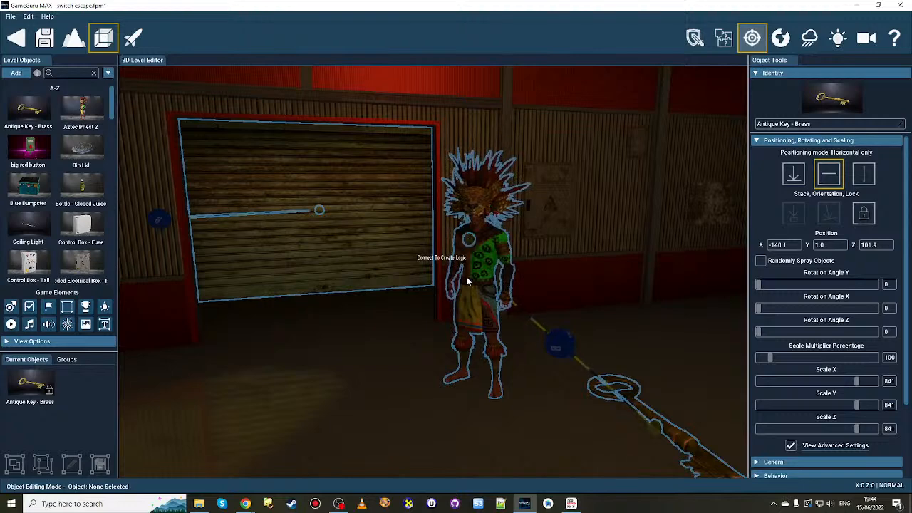
{"action": "key", "text": "a"}
{"action": "right_click_drag", "start_coordinate": [517, 319], "coordinate": [580, 409]}
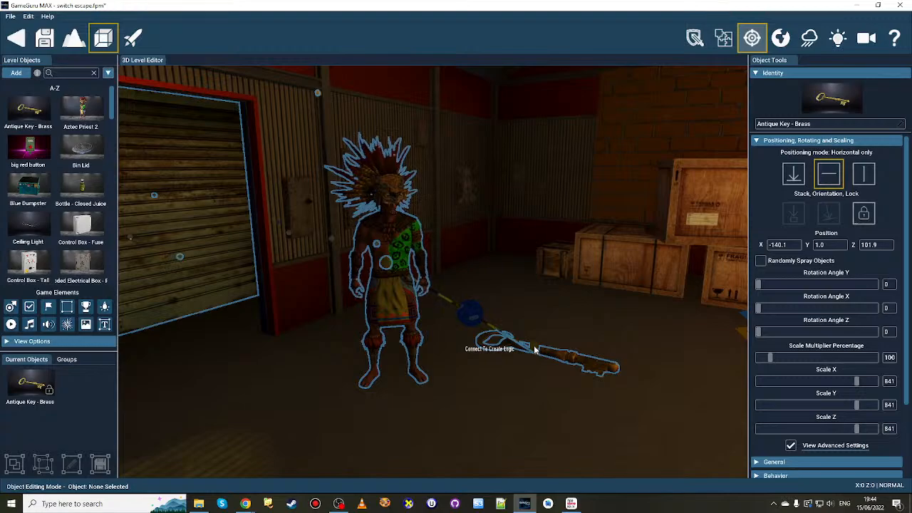
{"action": "mouse_move", "coordinate": [535, 349]}
{"action": "right_mouse_down"}
{"action": "mouse_move", "coordinate": [734, 350]}
{"action": "mouse_move", "coordinate": [517, 346]}
{"action": "mouse_move", "coordinate": [527, 342]}
{"action": "mouse_move", "coordinate": [540, 365]}
{"action": "right_mouse_up"}
{"action": "key", "text": "s"}
{"action": "key", "text": "w"}
{"action": "key", "text": "s"}
{"action": "key", "text": "s"}
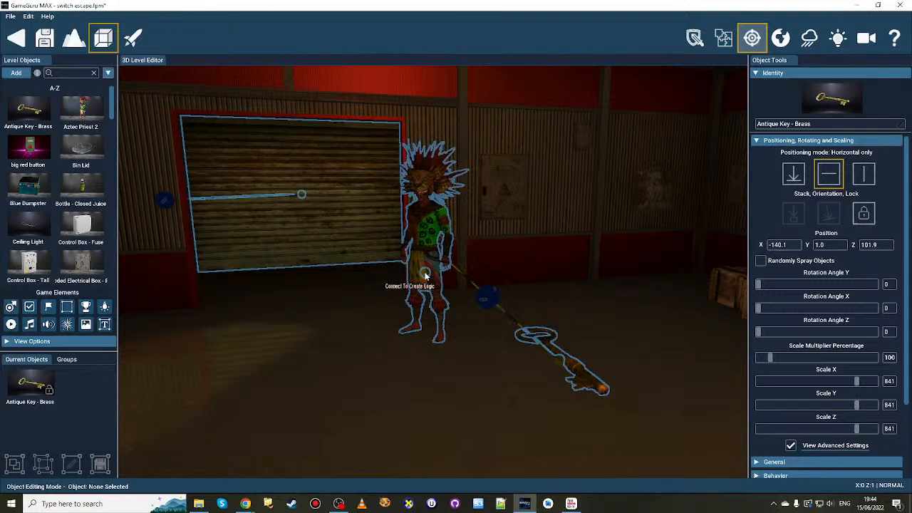
{"action": "left_click", "coordinate": [751, 38]}
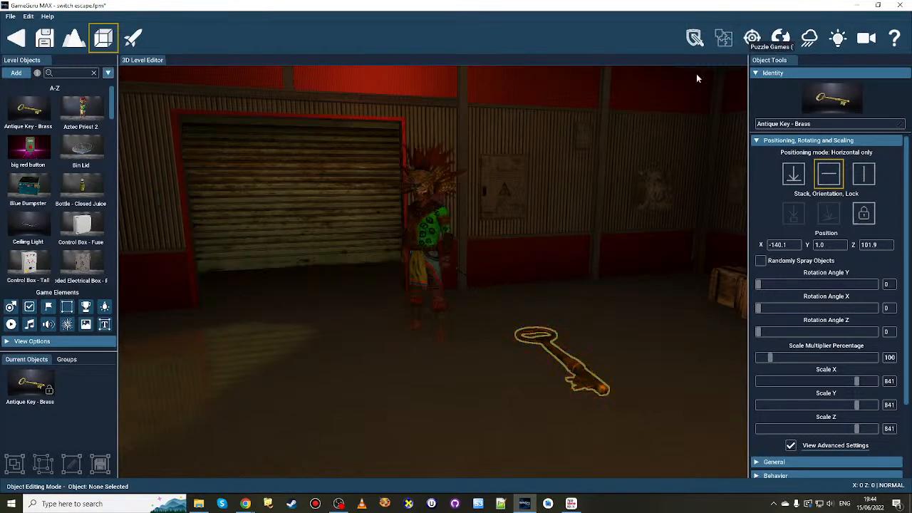
- Select the Aztec priest and examine it together with the key from different sides
{"action": "left_click", "coordinate": [427, 274]}
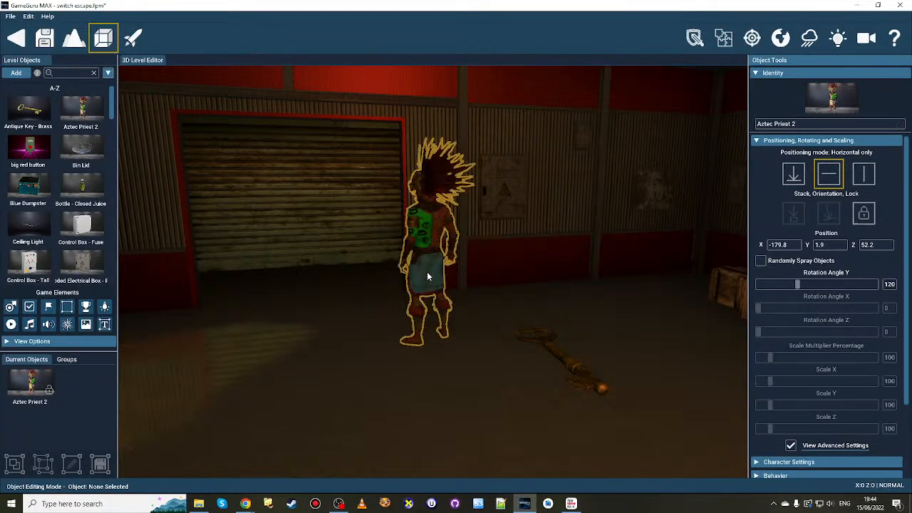
{"action": "mouse_move", "coordinate": [429, 276]}
{"action": "right_mouse_down"}
{"action": "mouse_move", "coordinate": [570, 295]}
{"action": "mouse_move", "coordinate": [427, 271]}
{"action": "mouse_move", "coordinate": [442, 278]}
{"action": "right_mouse_up"}
{"action": "key", "text": "s"}
{"action": "key", "text": "w"}
{"action": "right_click_drag", "start_coordinate": [442, 342], "coordinate": [431, 340]}
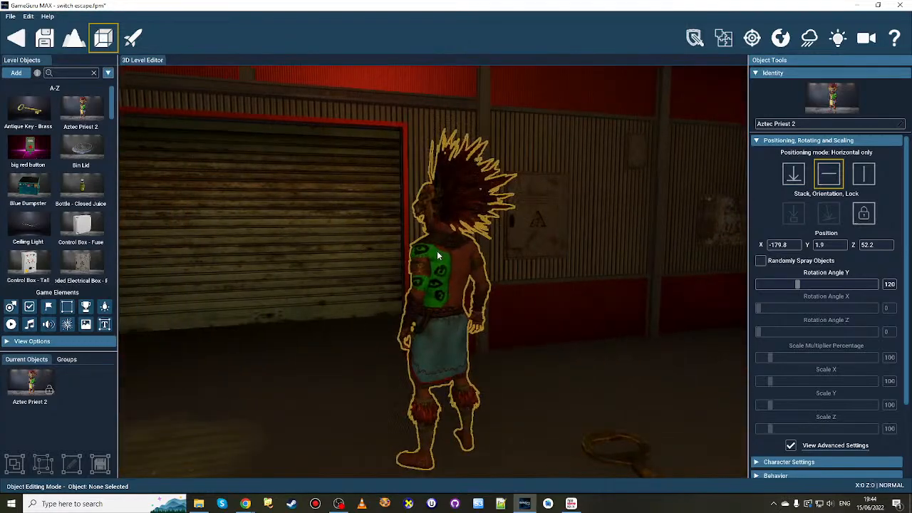
{"action": "key", "text": "s"}
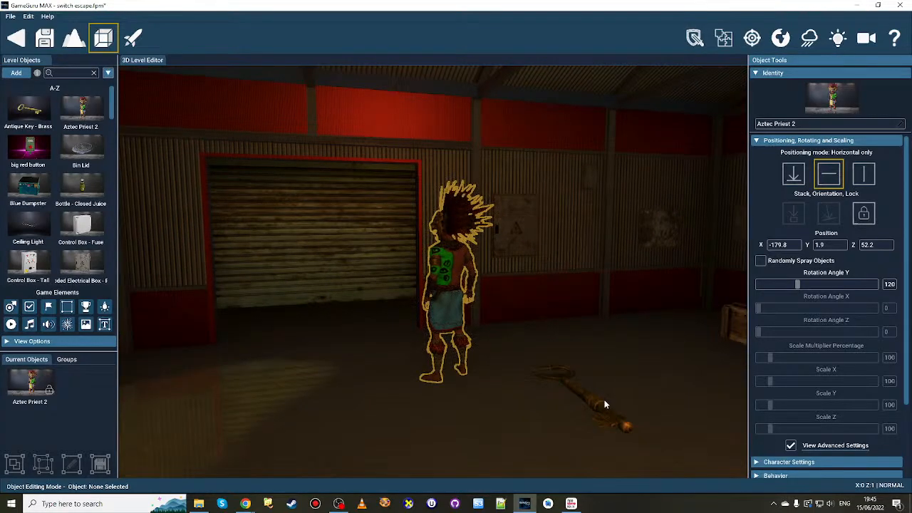
{"action": "key", "text": "a"}
{"action": "right_click_drag", "start_coordinate": [458, 307], "coordinate": [531, 310]}
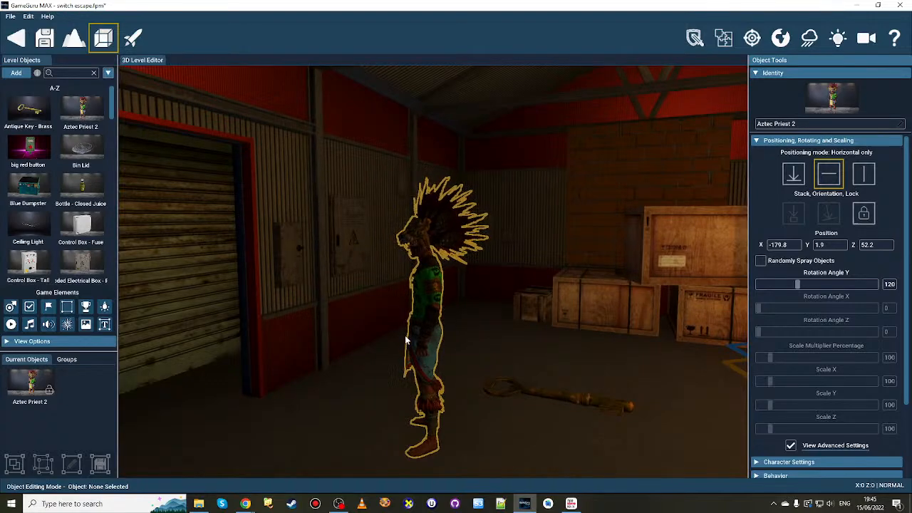
{"action": "right_click_drag", "start_coordinate": [554, 392], "coordinate": [536, 396]}
{"action": "key", "text": "d"}
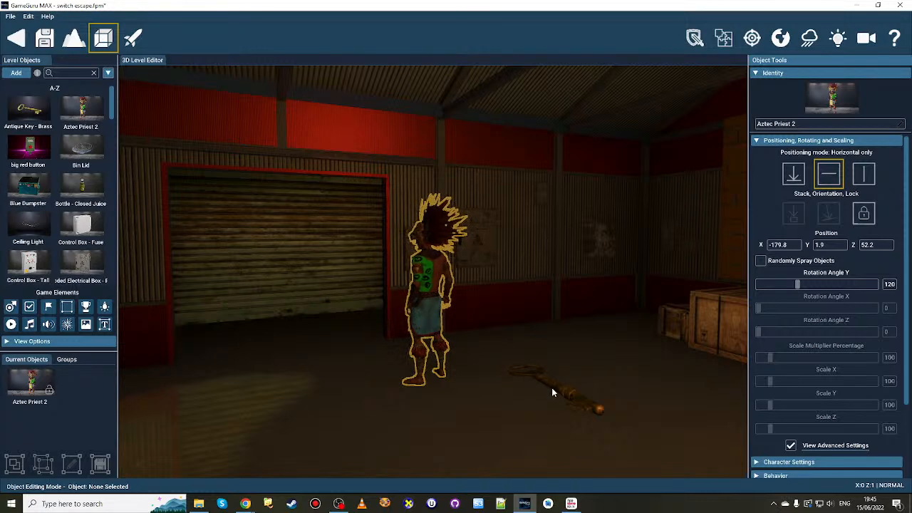
{"action": "right_click_drag", "start_coordinate": [515, 414], "coordinate": [502, 436]}
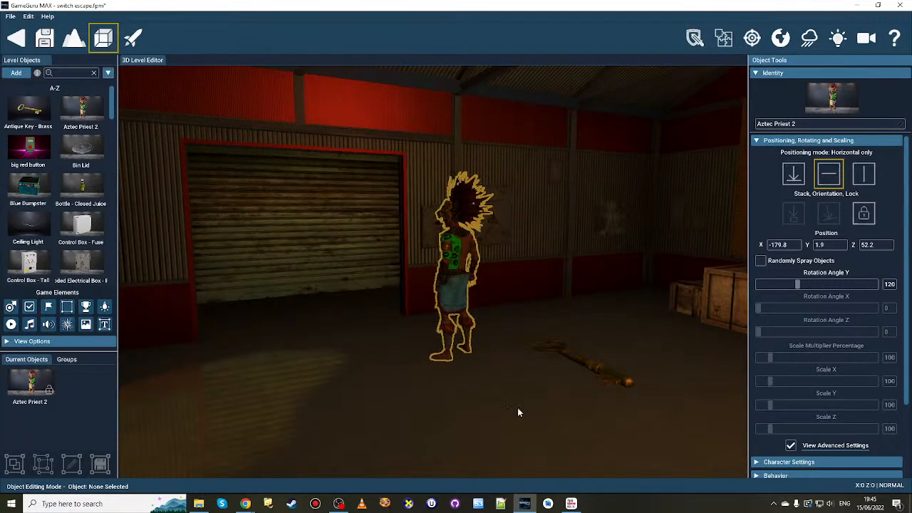
- Reposition the Aztec priest to about X -154.5, Z 40.4 and shift the brass key slightly across the floor
{"action": "left_click", "coordinate": [588, 368]}
{"action": "left_click", "coordinate": [457, 299]}
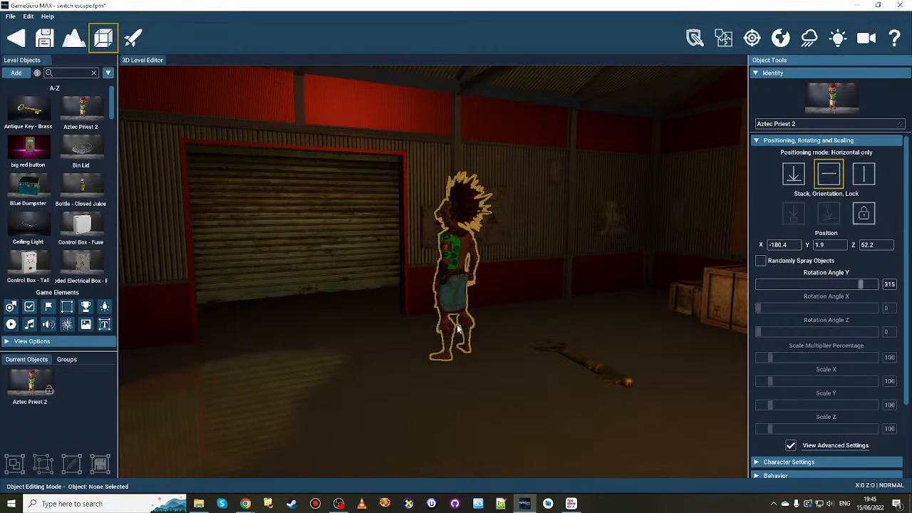
{"action": "left_click_drag", "start_coordinate": [448, 358], "coordinate": [445, 390]}
{"action": "left_click_drag", "start_coordinate": [586, 357], "coordinate": [446, 271]}
{"action": "left_click", "coordinate": [467, 332]}
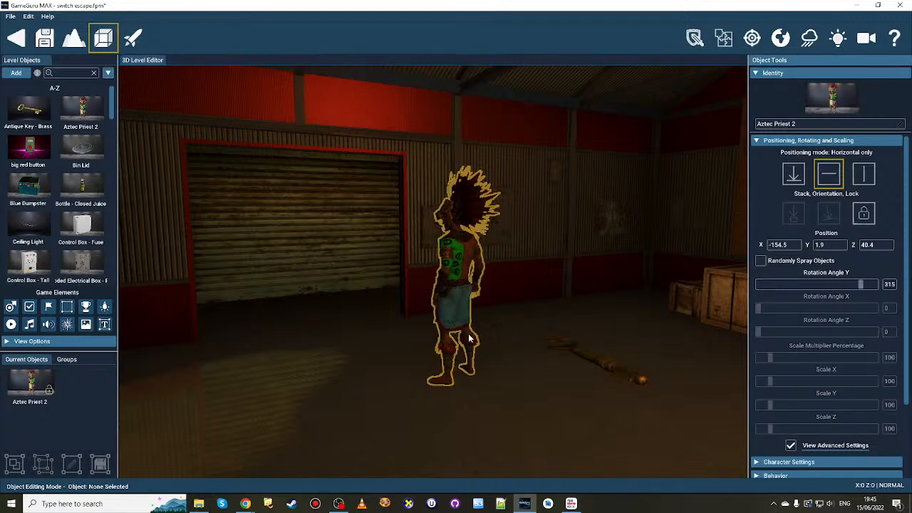
- Equip the Aztec priest with the aztec\aztecspear weapon and allow the player to take it
{"action": "scroll", "coordinate": [830, 324], "scroll_direction": "down", "scroll_amount": 2}
{"action": "left_click", "coordinate": [805, 369]}
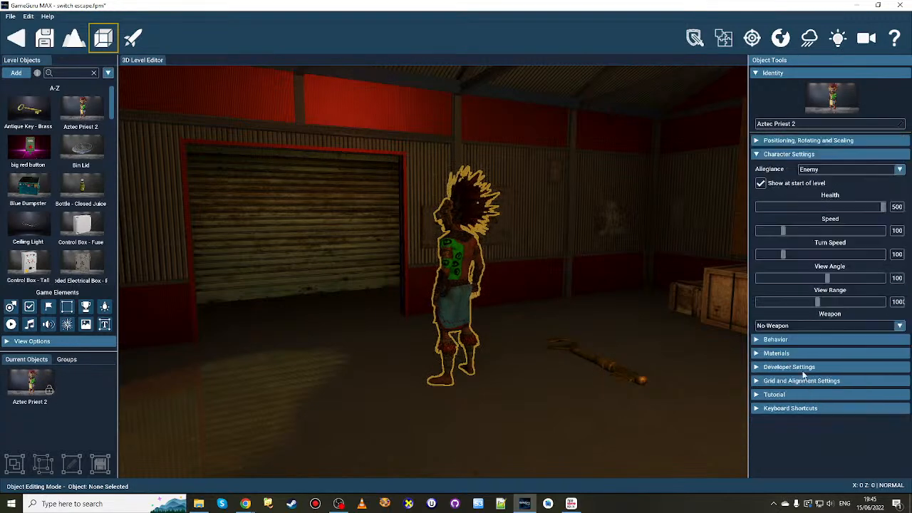
{"action": "left_click", "coordinate": [838, 326]}
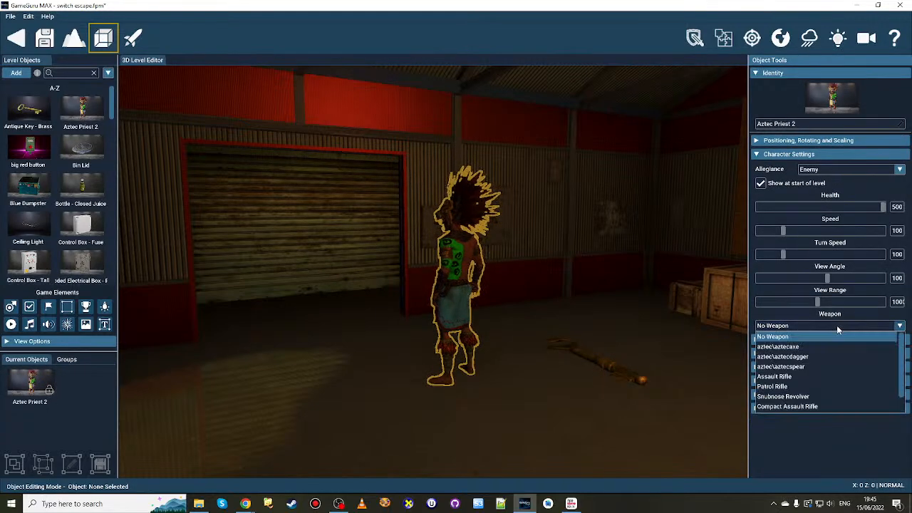
{"action": "left_click", "coordinate": [811, 366]}
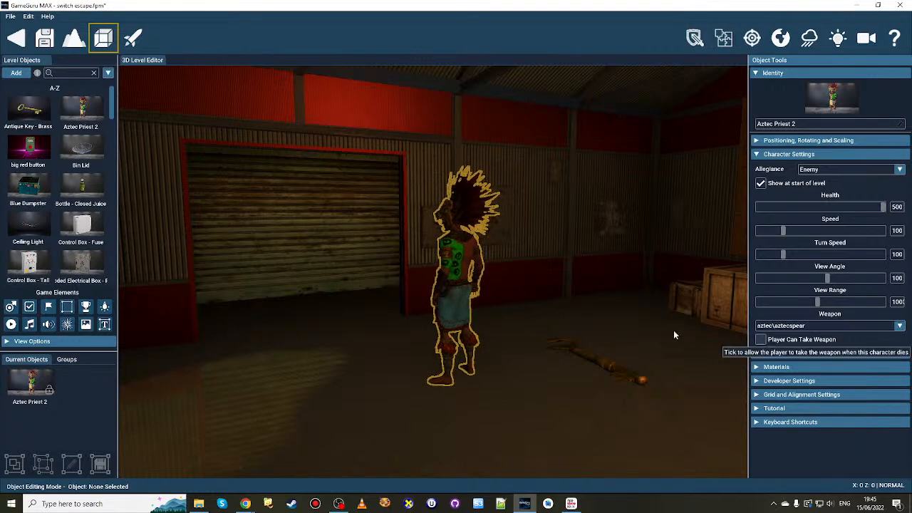
{"action": "left_click", "coordinate": [824, 339]}
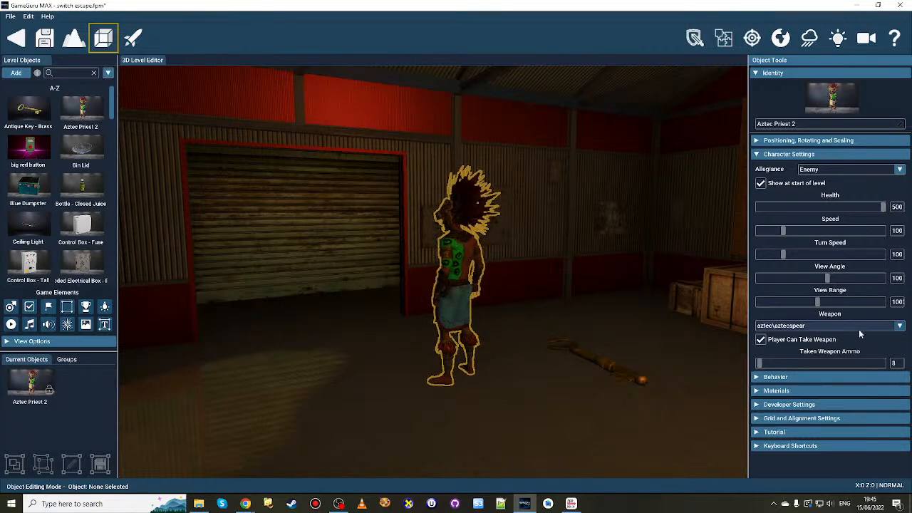
{"action": "left_click", "coordinate": [798, 326]}
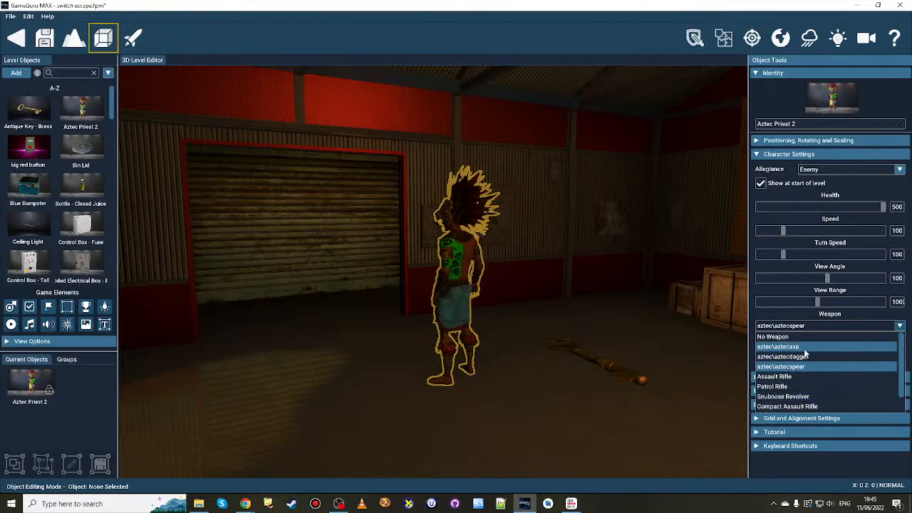
{"action": "left_click", "coordinate": [784, 366]}
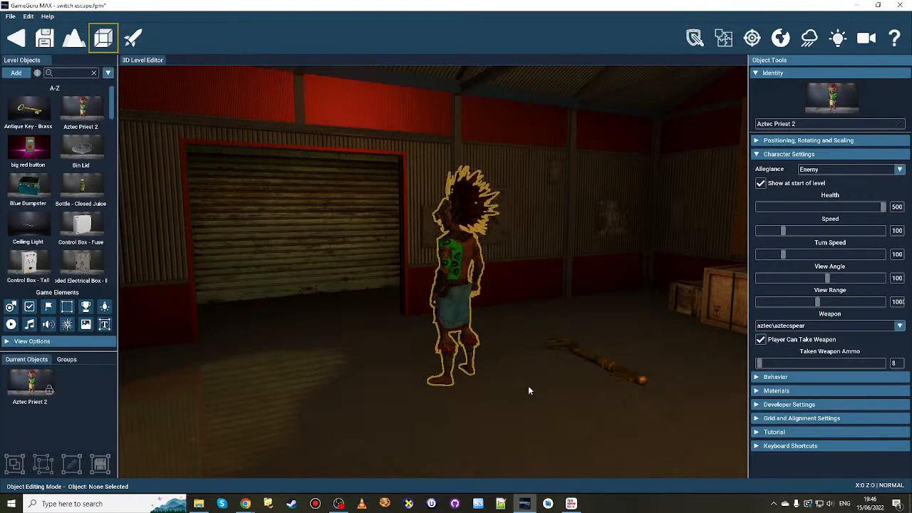
- Select the brass key and move it across the floor to just beside the Aztec priest's feet
{"action": "key", "text": "w"}
{"action": "right_click_drag", "start_coordinate": [530, 389], "coordinate": [558, 361]}
{"action": "key", "text": "s"}
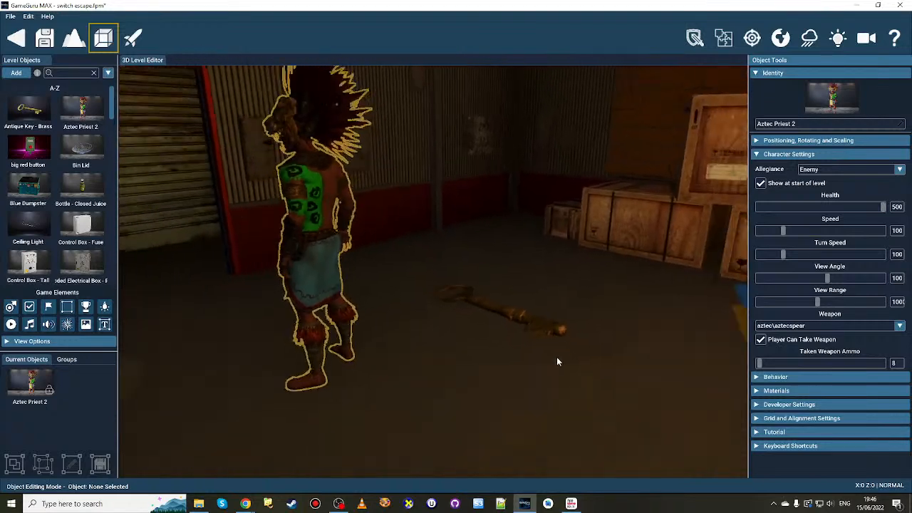
{"action": "right_click_drag", "start_coordinate": [526, 327], "coordinate": [523, 325]}
{"action": "key", "text": "s"}
{"action": "left_click", "coordinate": [543, 295]}
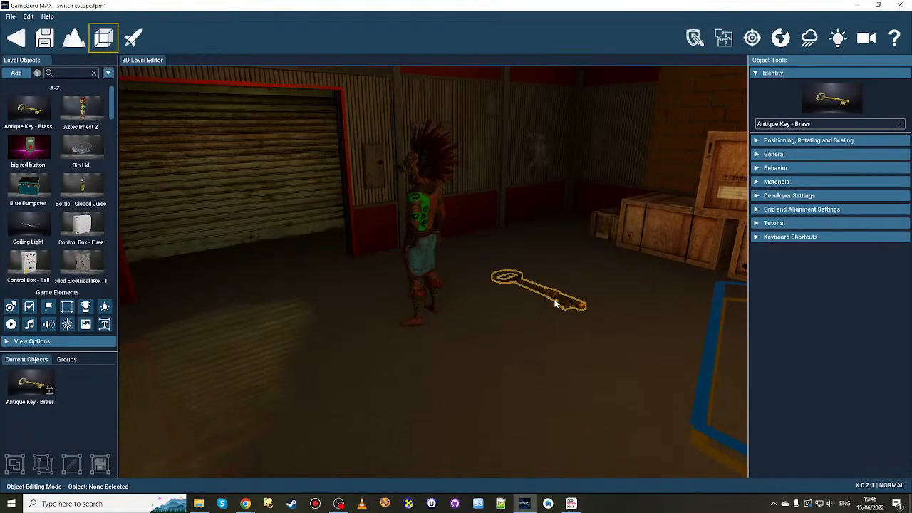
{"action": "left_click_drag", "start_coordinate": [543, 295], "coordinate": [496, 317]}
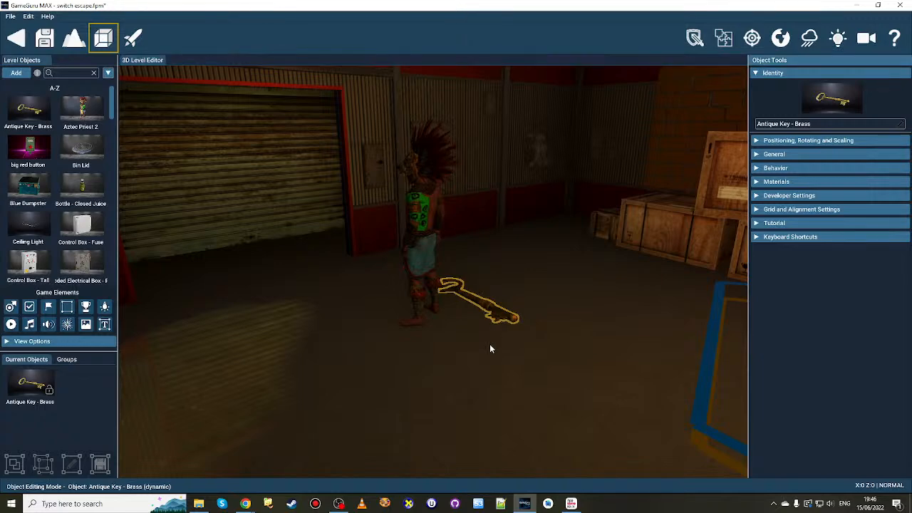
- Move the brass key away from the Aztec priest, across the floor toward the wooden crates
{"action": "mouse_move", "coordinate": [489, 344]}
{"action": "right_mouse_down"}
{"action": "mouse_move", "coordinate": [478, 344]}
{"action": "mouse_move", "coordinate": [489, 348]}
{"action": "right_mouse_up"}
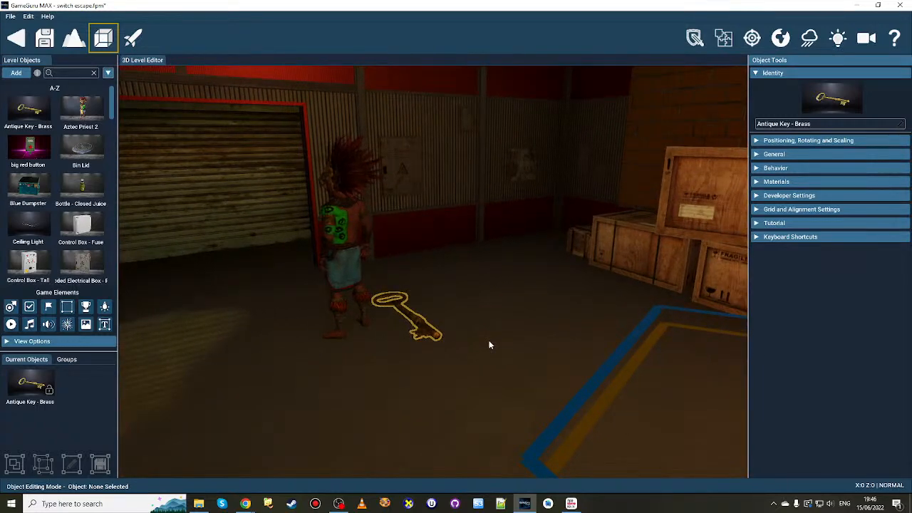
{"action": "key", "text": "a"}
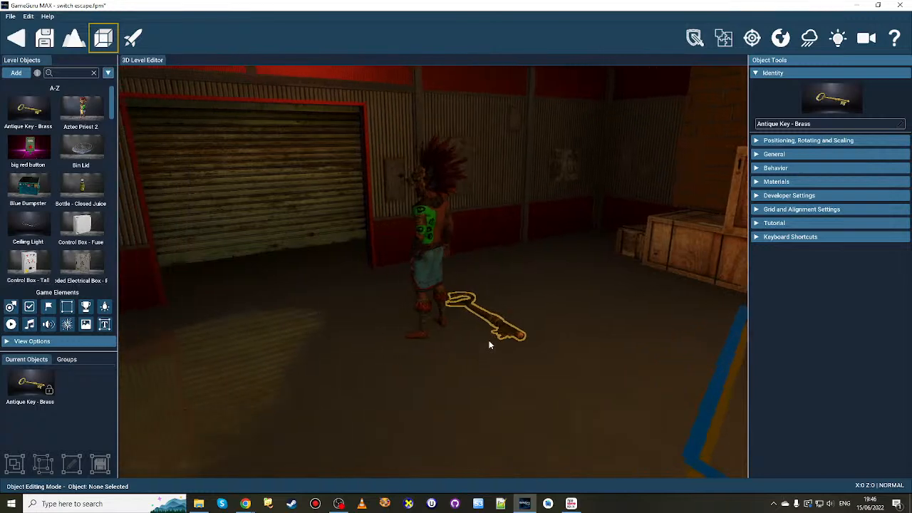
{"action": "key", "text": "w"}
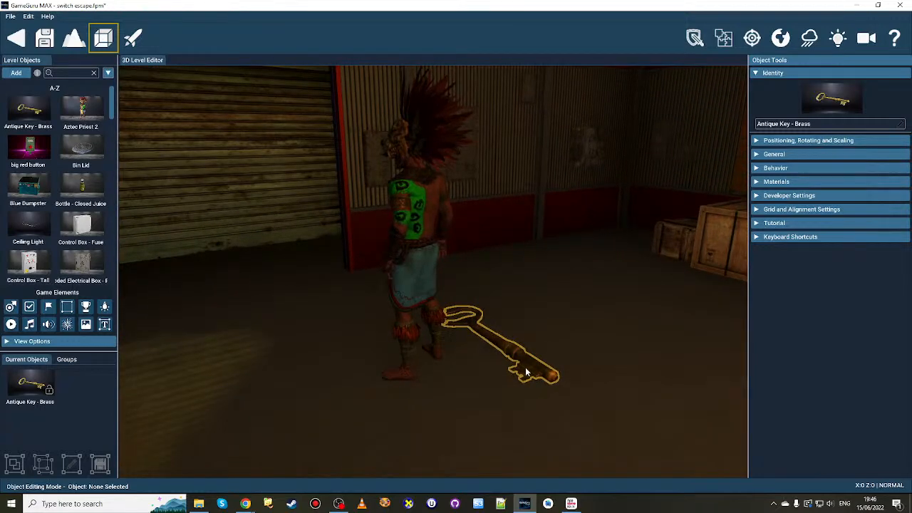
{"action": "left_click_drag", "start_coordinate": [525, 372], "coordinate": [630, 340]}
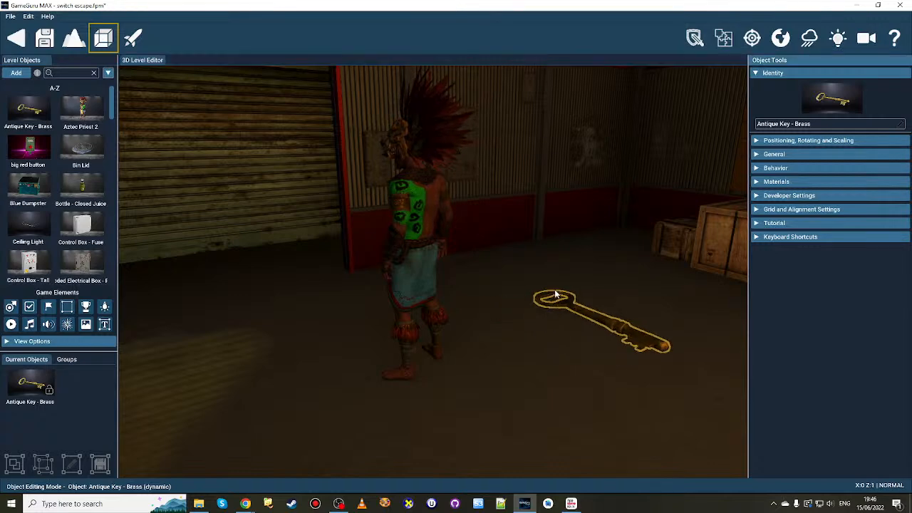
- Display the logic connections, examine the priest-to-key link and the brass key's general settings, then hide the connections
{"action": "left_click", "coordinate": [752, 37]}
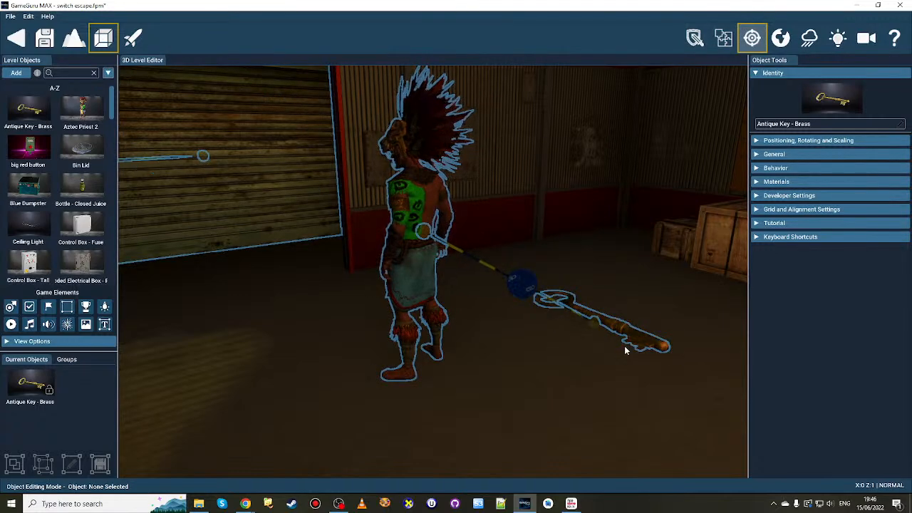
{"action": "left_click", "coordinate": [778, 155]}
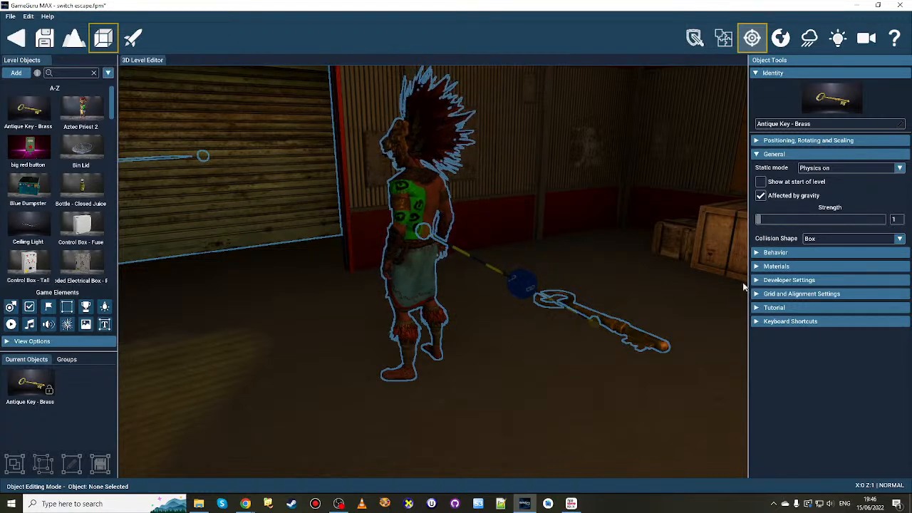
{"action": "key", "text": "s"}
{"action": "right_click_drag", "start_coordinate": [580, 351], "coordinate": [582, 332]}
{"action": "key", "text": "s"}
{"action": "key", "text": "w"}
{"action": "left_click", "coordinate": [753, 39]}
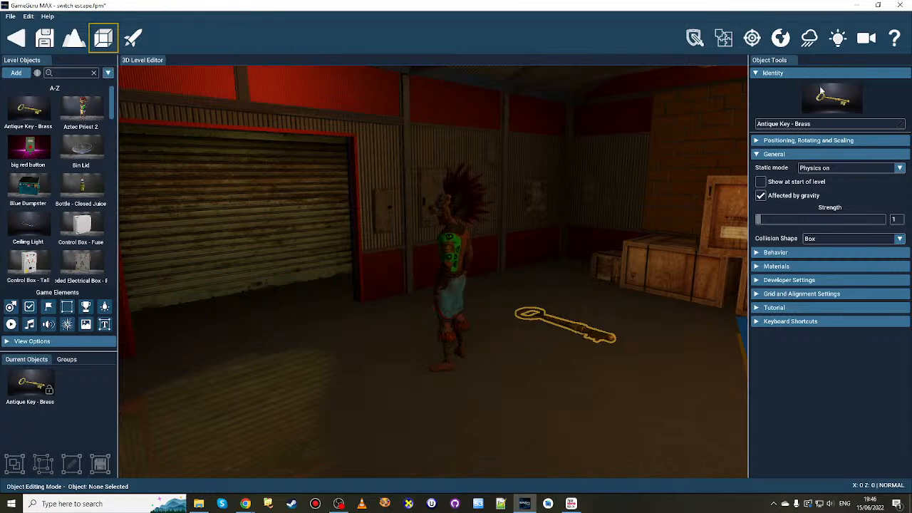
- Enable Show Additional Developer Options in the editor's developer settings and close the settings
{"action": "left_click", "coordinate": [29, 15]}
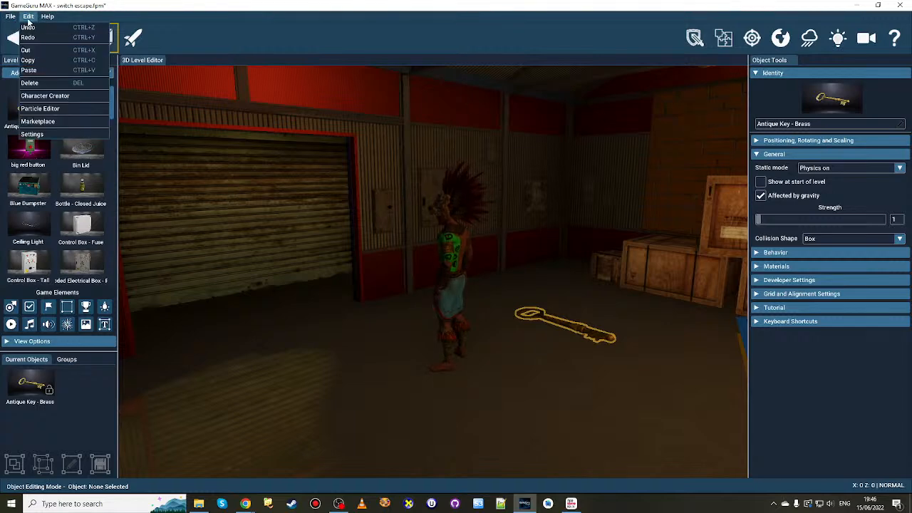
{"action": "left_click", "coordinate": [47, 134]}
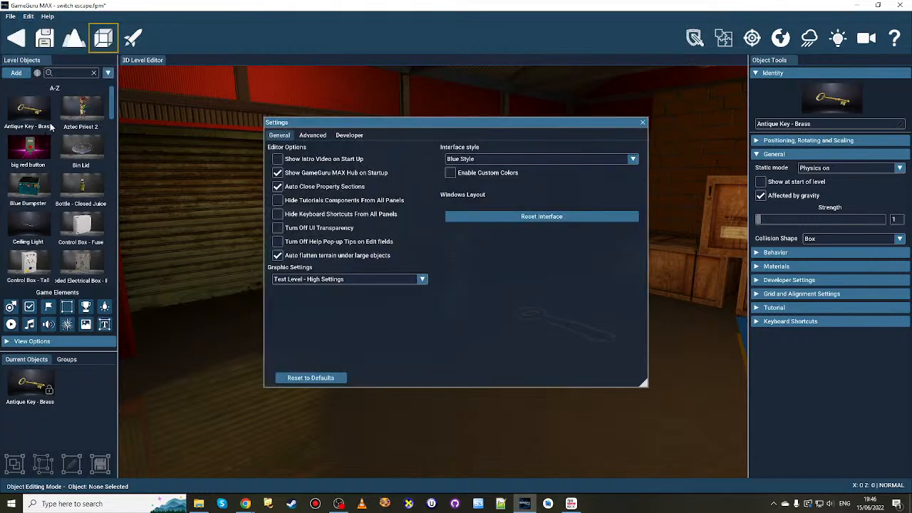
{"action": "left_click", "coordinate": [349, 135]}
{"action": "left_click", "coordinate": [448, 285]}
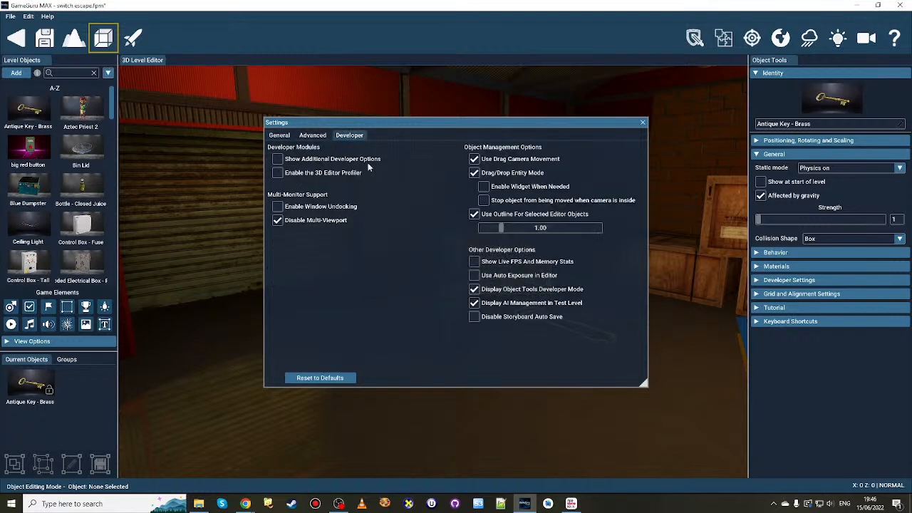
{"action": "left_click", "coordinate": [314, 162]}
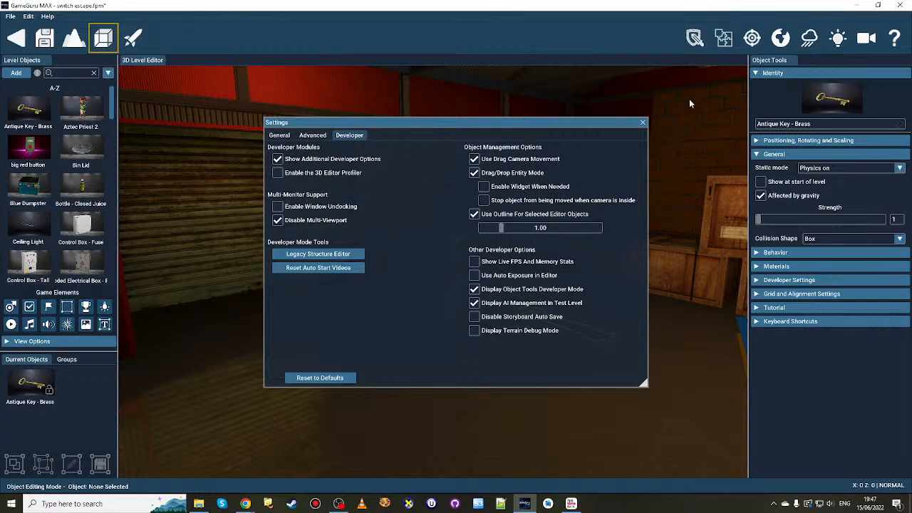
{"action": "left_click", "coordinate": [644, 125]}
- Turn the Aztec priest to a Y rotation of 90 and move it to about X -203.5, Z 116.9
{"action": "left_click", "coordinate": [466, 327]}
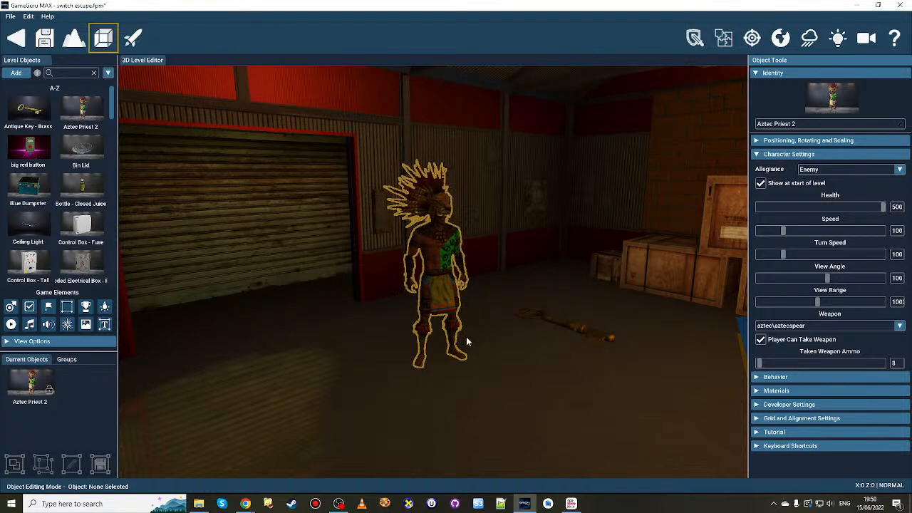
{"action": "left_click", "coordinate": [808, 140]}
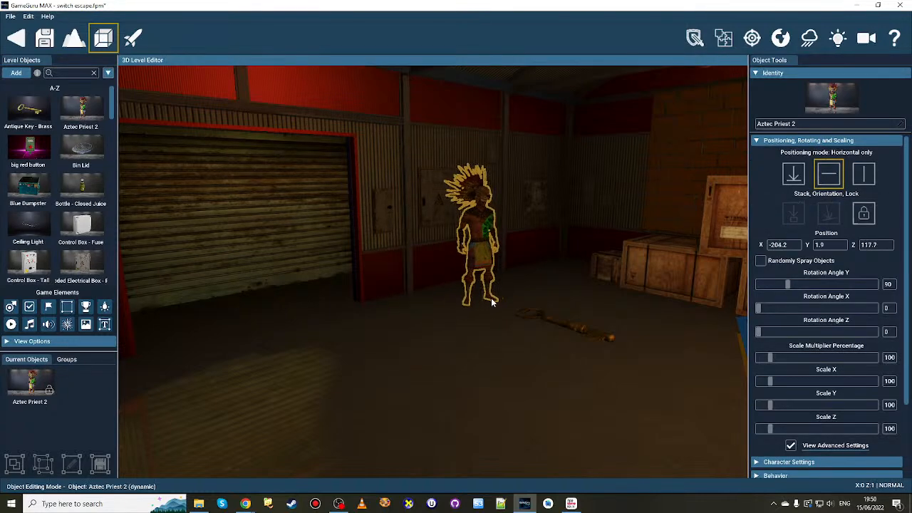
- Search the object library for candle and place a Candlestick - Lit on the floor at about X -124.7, Z 50.5
{"action": "left_click", "coordinate": [16, 72]}
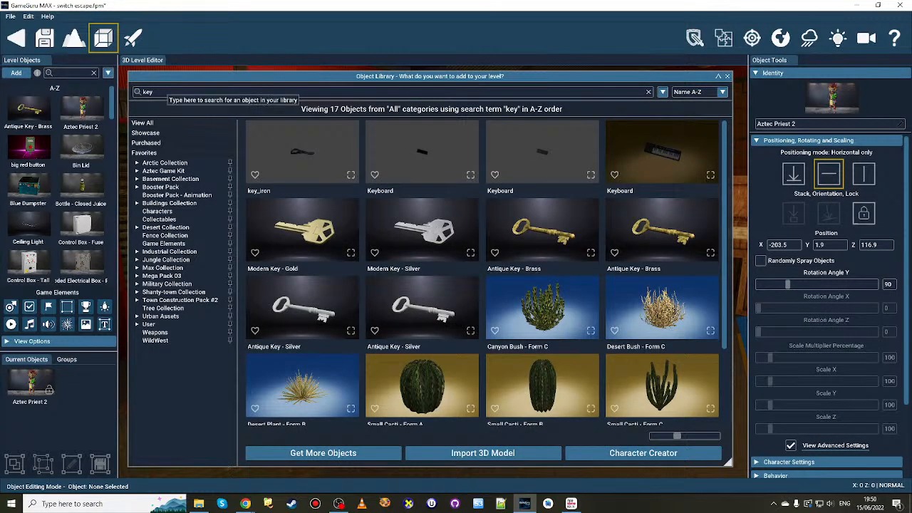
{"action": "double_click", "coordinate": [146, 92]}
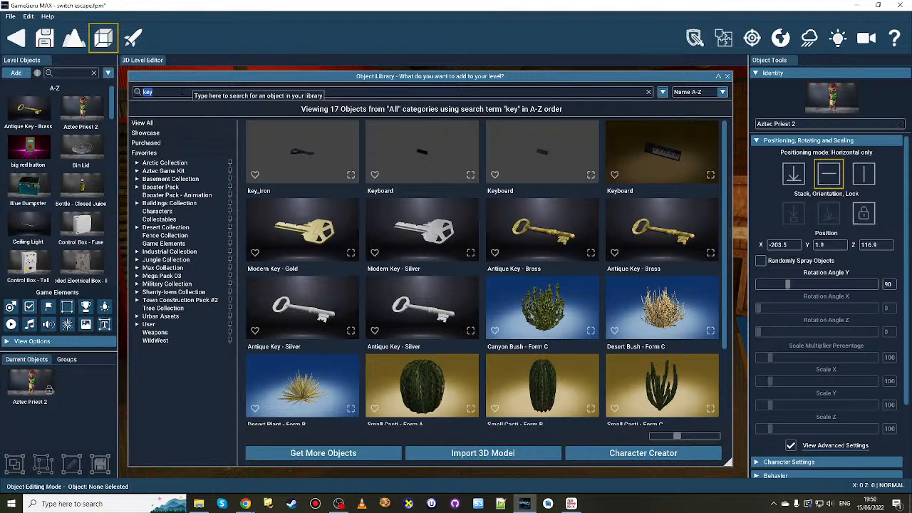
{"action": "type", "text": "ca"}
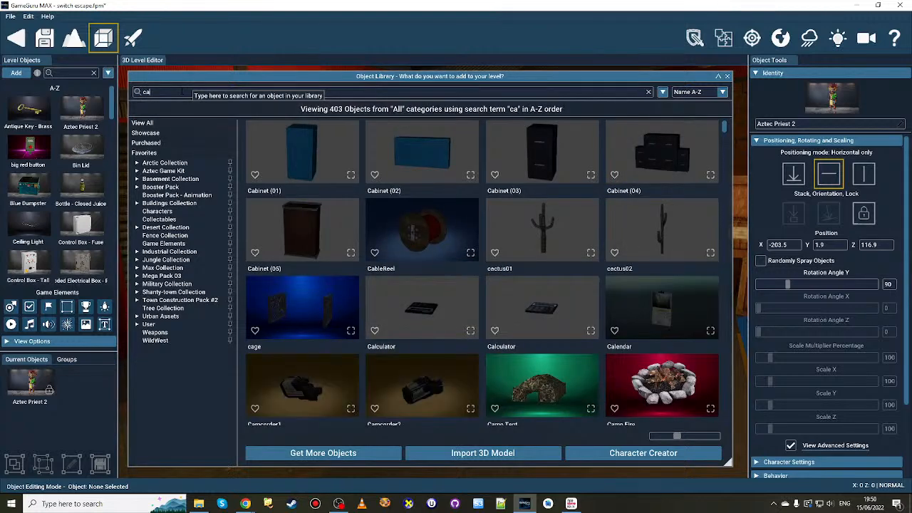
{"action": "type", "text": "ndle"}
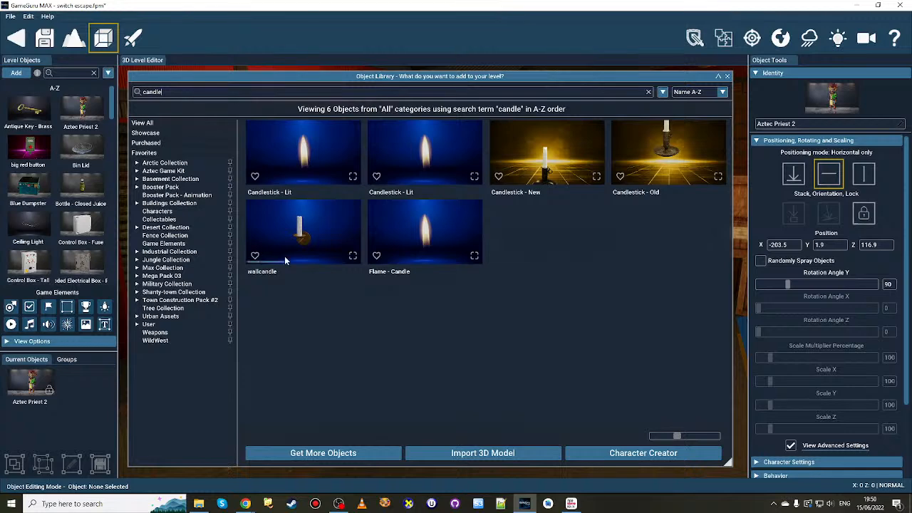
{"action": "left_click", "coordinate": [303, 149]}
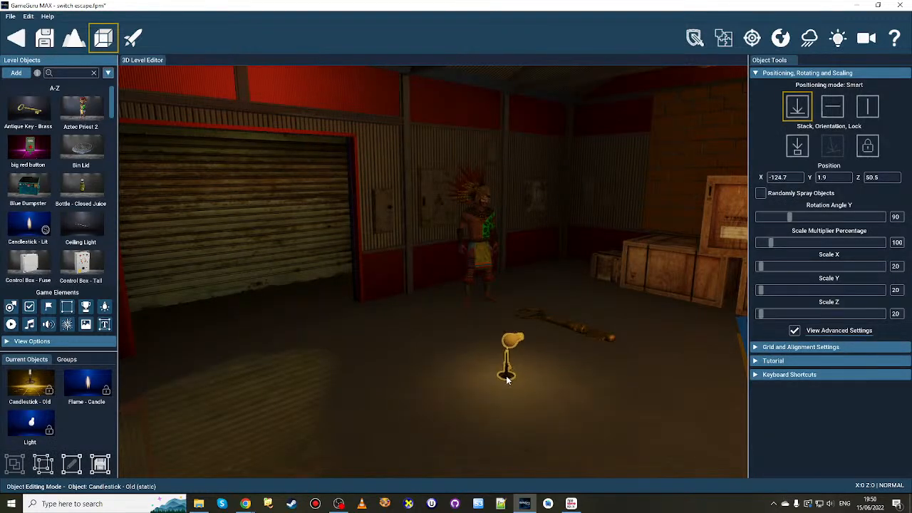
- Examine the candlestick's flame, attached light and base from several angles and distances
{"action": "key", "text": "w"}
{"action": "right_click_drag", "start_coordinate": [511, 413], "coordinate": [519, 456]}
{"action": "scroll", "coordinate": [514, 407], "scroll_direction": "down", "scroll_amount": 5}
{"action": "scroll", "coordinate": [513, 407], "scroll_direction": "up", "scroll_amount": 3}
{"action": "scroll", "coordinate": [518, 407], "scroll_direction": "down", "scroll_amount": 3}
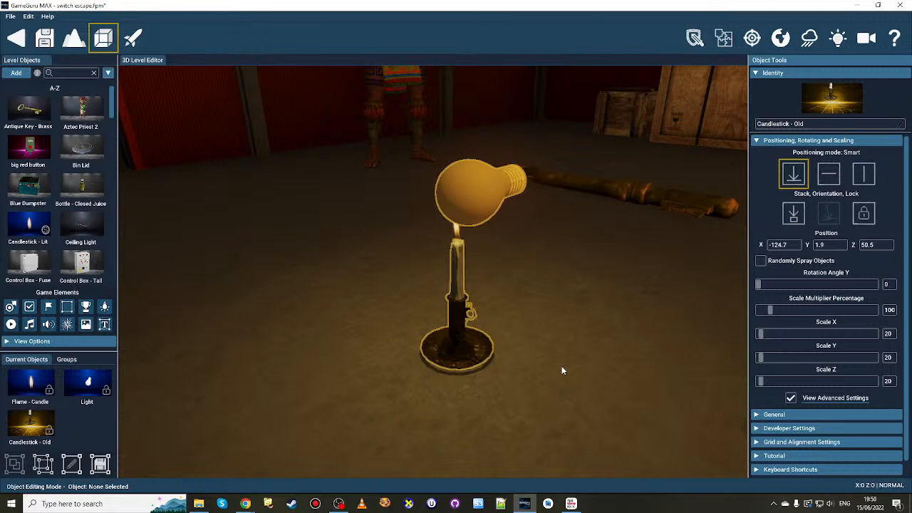
{"action": "key", "text": "a"}
{"action": "right_click_drag", "start_coordinate": [509, 372], "coordinate": [590, 381]}
{"action": "key", "text": "w"}
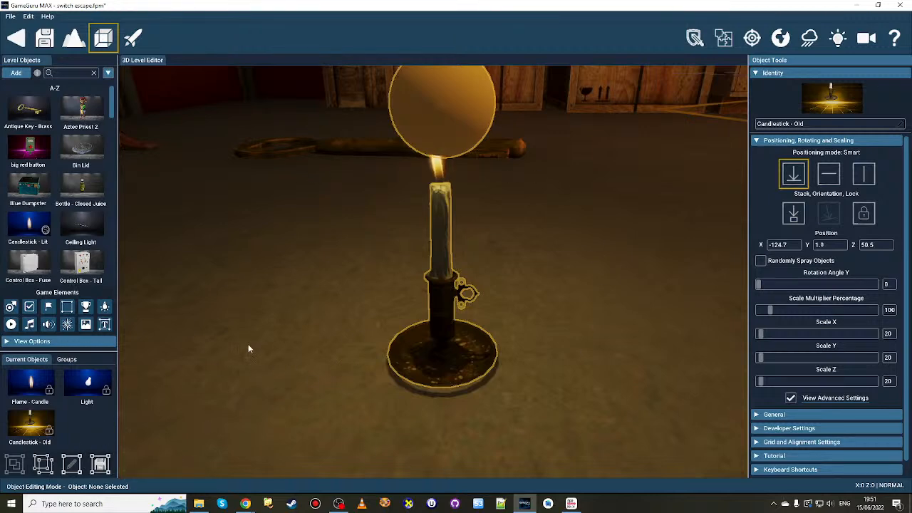
{"action": "key", "text": "d"}
{"action": "right_click_drag", "start_coordinate": [247, 345], "coordinate": [248, 345]}
{"action": "key", "text": "s"}
{"action": "scroll", "coordinate": [248, 349], "scroll_direction": "up", "scroll_amount": 1}
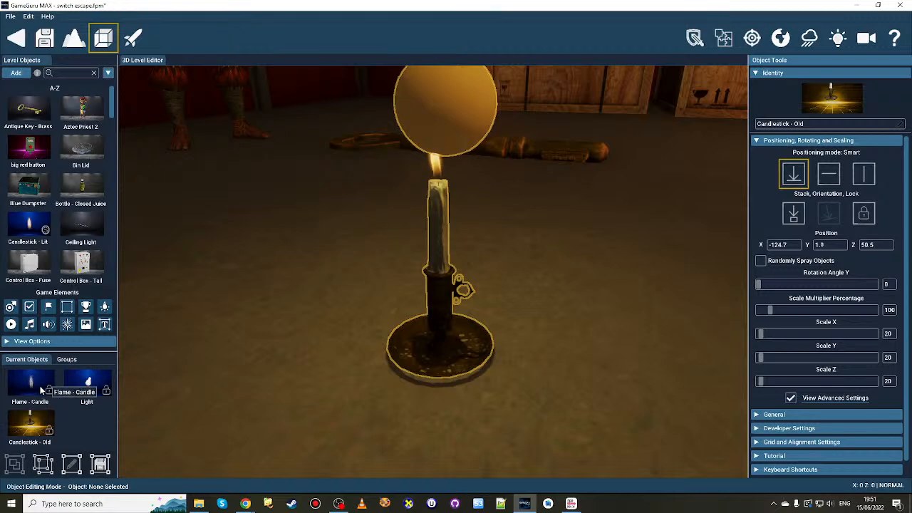
{"action": "scroll", "coordinate": [436, 169], "scroll_direction": "down", "scroll_amount": 5}
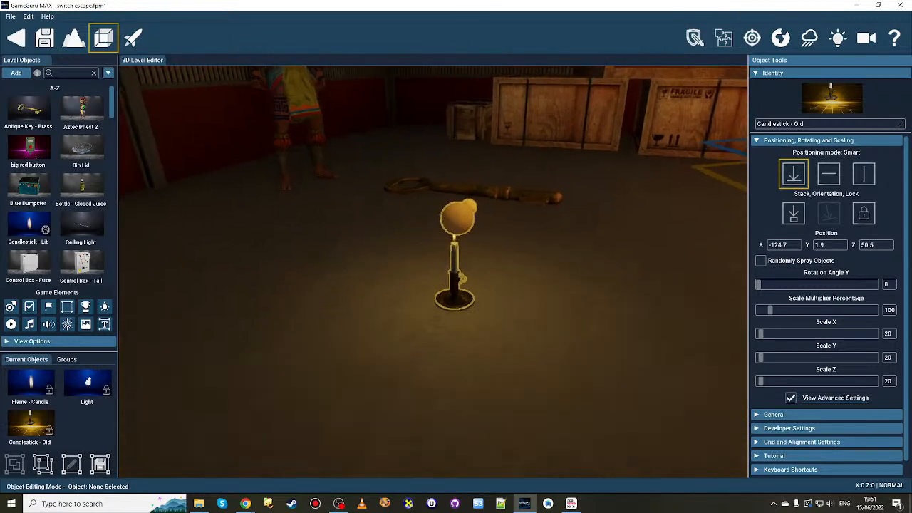
{"action": "scroll", "coordinate": [442, 212], "scroll_direction": "up", "scroll_amount": 3}
{"action": "scroll", "coordinate": [442, 211], "scroll_direction": "down", "scroll_amount": 3}
{"action": "scroll", "coordinate": [455, 304], "scroll_direction": "up", "scroll_amount": 3}
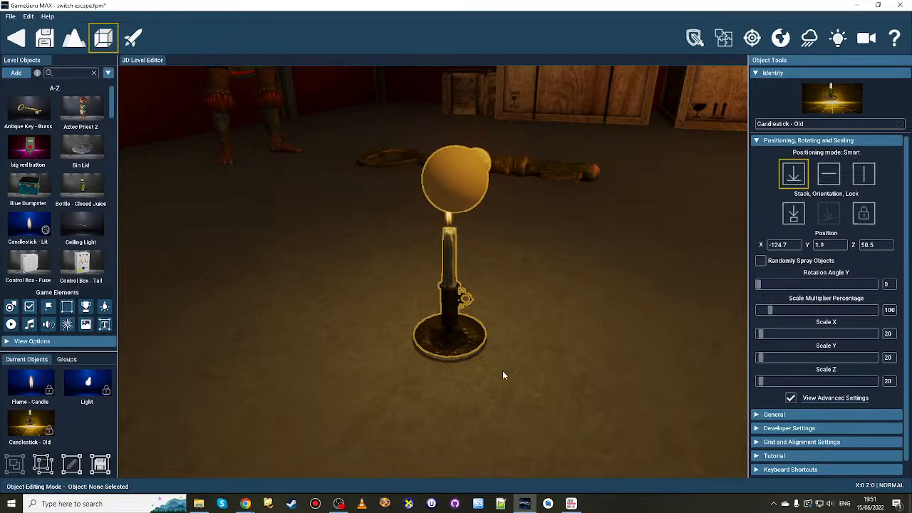
- Examine the Aztec priest and the brass key on the floor from near and far
{"action": "right_click_drag", "start_coordinate": [502, 370], "coordinate": [453, 326]}
{"action": "key", "text": "d"}
{"action": "key", "text": "s"}
{"action": "key", "text": "w"}
{"action": "key", "text": "s"}
{"action": "key", "text": "w"}
{"action": "key", "text": "s"}
{"action": "key", "text": "w"}
{"action": "right_click_drag", "start_coordinate": [513, 349], "coordinate": [517, 354]}
{"action": "key", "text": "s"}
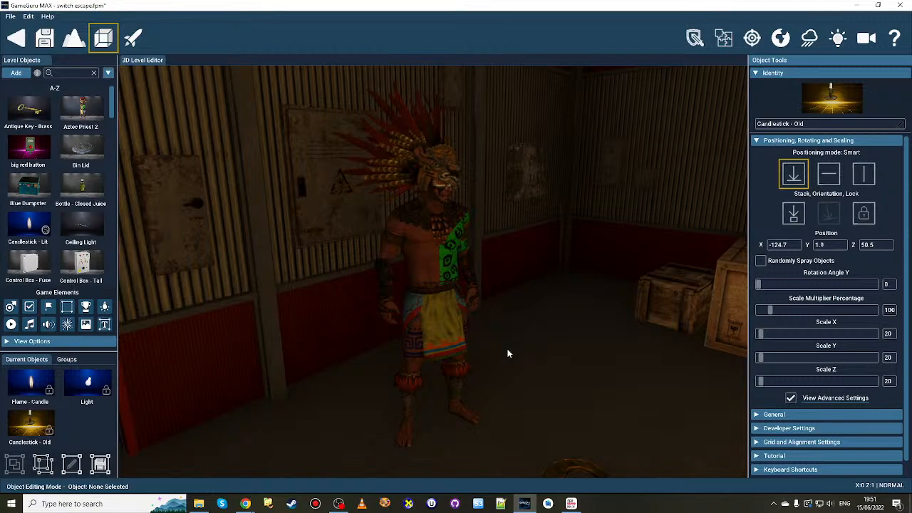
{"action": "key", "text": "s"}
{"action": "mouse_move", "coordinate": [515, 355]}
{"action": "right_mouse_down"}
{"action": "mouse_move", "coordinate": [523, 362]}
{"action": "mouse_move", "coordinate": [503, 388]}
{"action": "mouse_move", "coordinate": [518, 355]}
{"action": "right_mouse_up"}
{"action": "key", "text": "w"}
{"action": "key", "text": "s"}
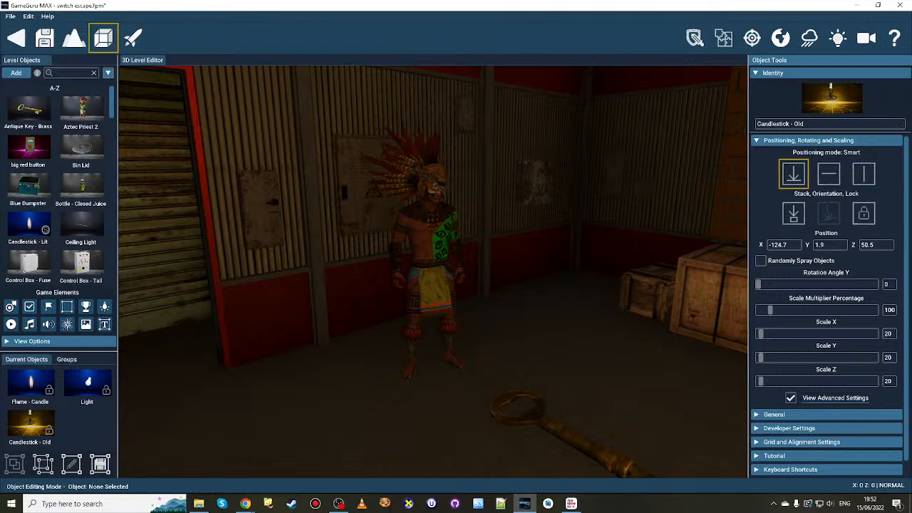
{"action": "key", "text": "alt+Tab"}
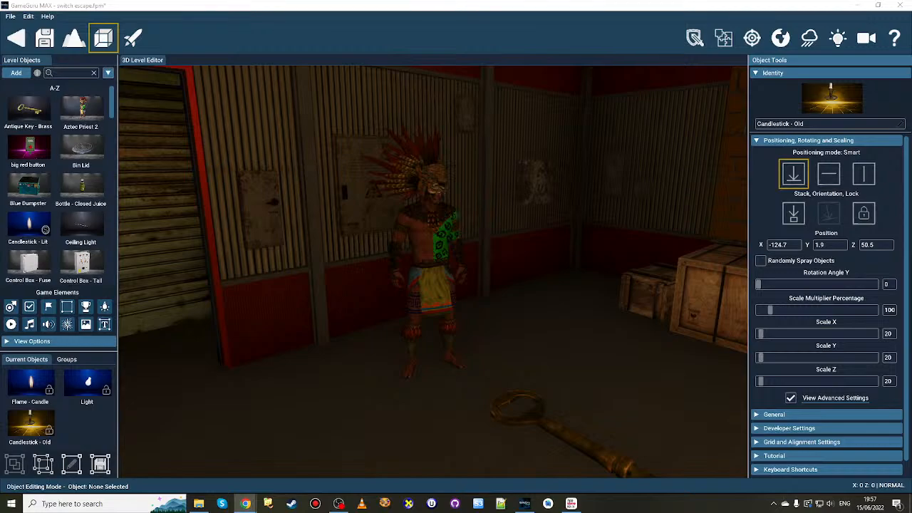
- Delete the large warehouse roller door from the doorway beside the Aztec priest
{"action": "left_click", "coordinate": [627, 290]}
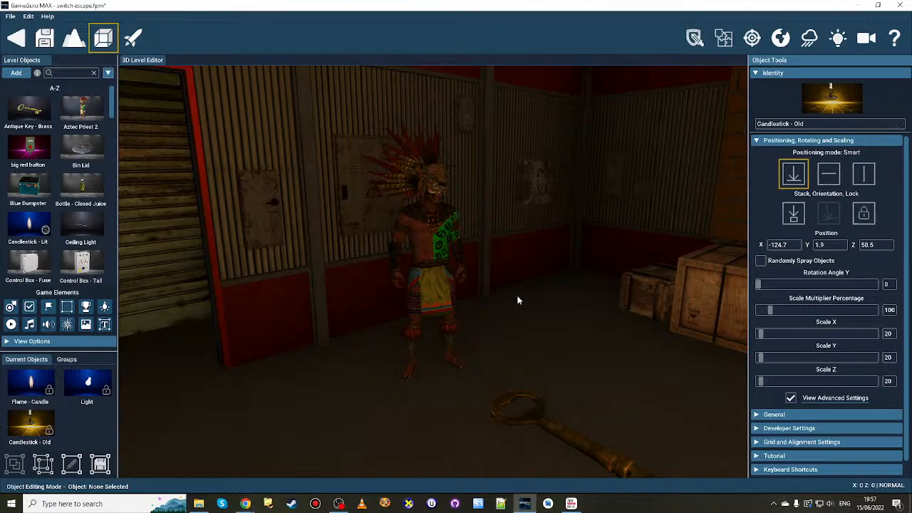
{"action": "left_click", "coordinate": [510, 307]}
{"action": "right_click_drag", "start_coordinate": [509, 308], "coordinate": [385, 305]}
{"action": "key", "text": "s"}
{"action": "key", "text": "w"}
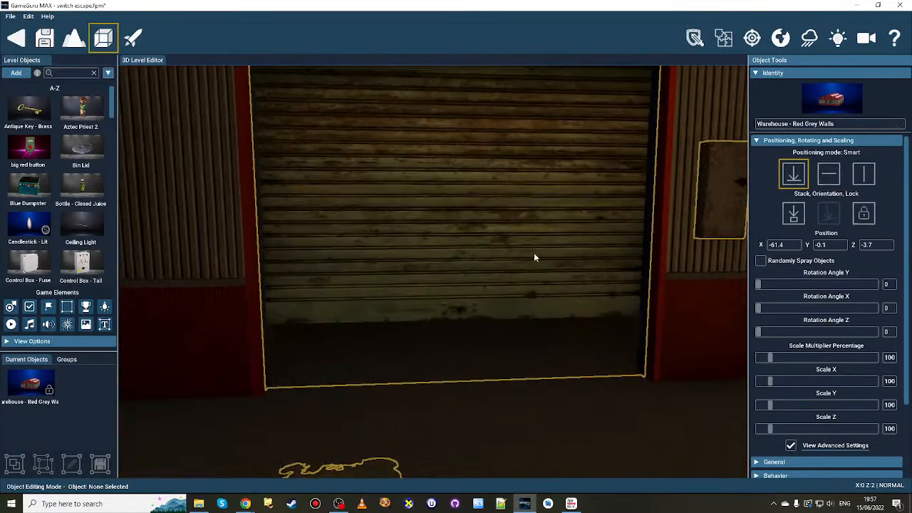
{"action": "left_click", "coordinate": [491, 271]}
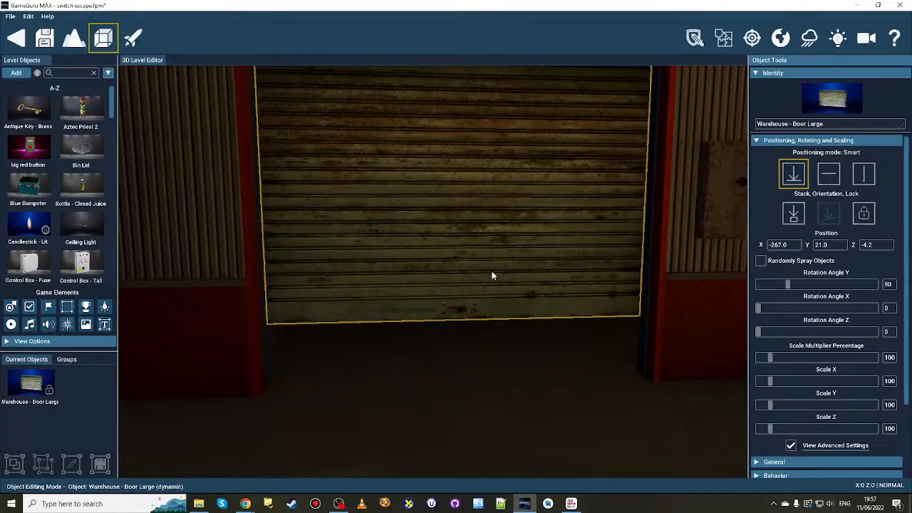
{"action": "key", "text": "Delete"}
{"action": "right_click_drag", "start_coordinate": [480, 301], "coordinate": [480, 242]}
{"action": "key", "text": "w"}
{"action": "key", "text": "s"}
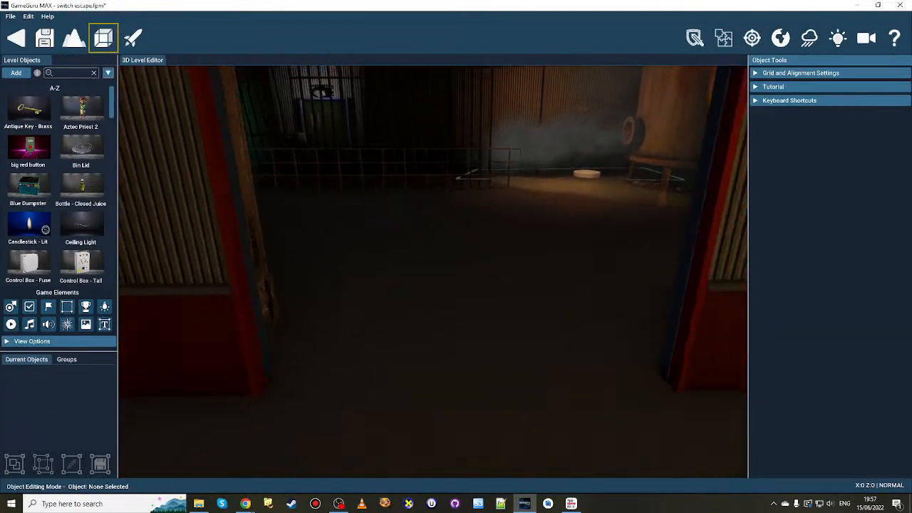
- Search the object library for jail and place a Jail - Cell Door against the doorway's left post, rotated in line with the opening
{"action": "left_click", "coordinate": [16, 72]}
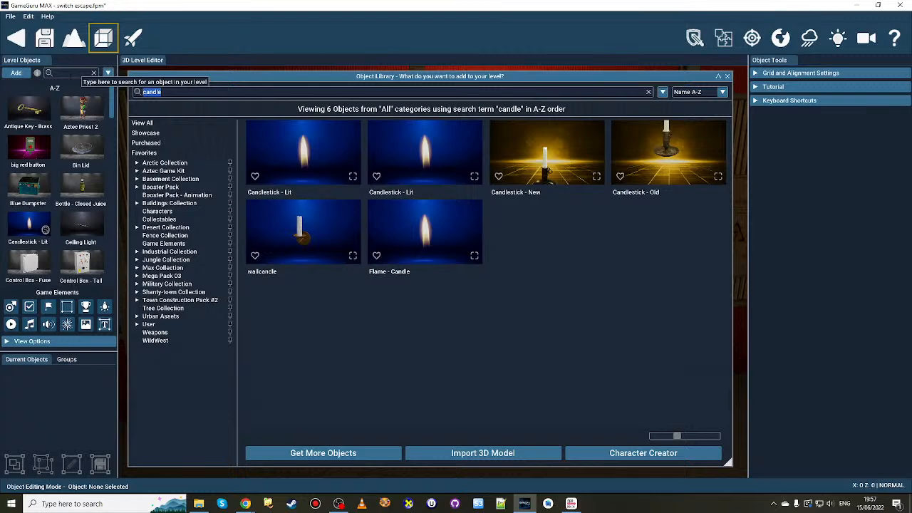
{"action": "type", "text": "jail"}
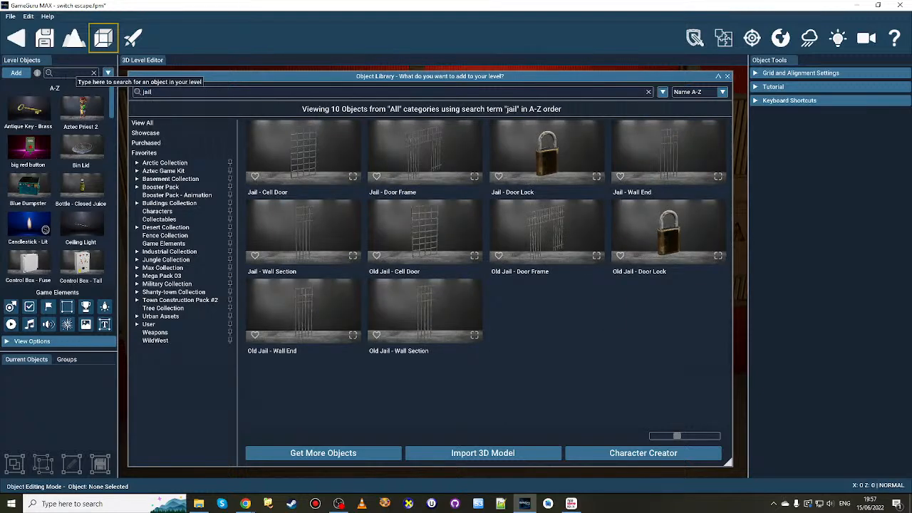
{"action": "left_click", "coordinate": [289, 150]}
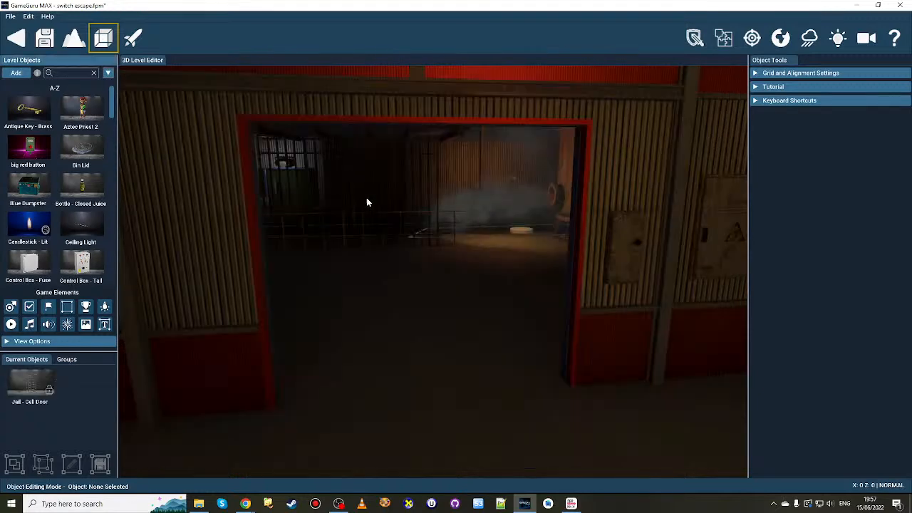
{"action": "key", "text": "r"}
{"action": "key", "text": "r"}
{"action": "key", "text": "r"}
{"action": "key", "text": "r"}
{"action": "key", "text": "r"}
{"action": "key", "text": "r"}
{"action": "key", "text": "r"}
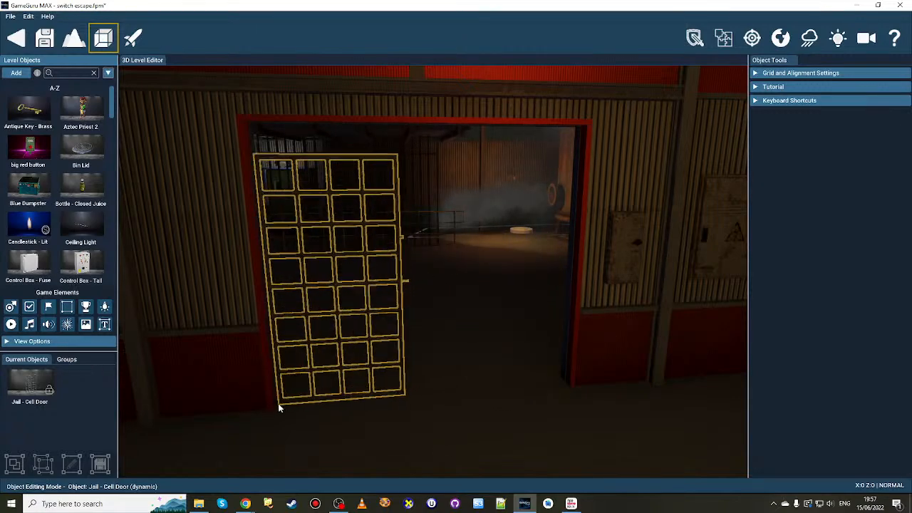
{"action": "left_click", "coordinate": [277, 403]}
- Rotate a second Jail - Cell Door to mirror the first and place it against the doorway's right post
{"action": "key", "text": "r"}
{"action": "key", "text": "r"}
{"action": "key", "text": "r"}
{"action": "key", "text": "r"}
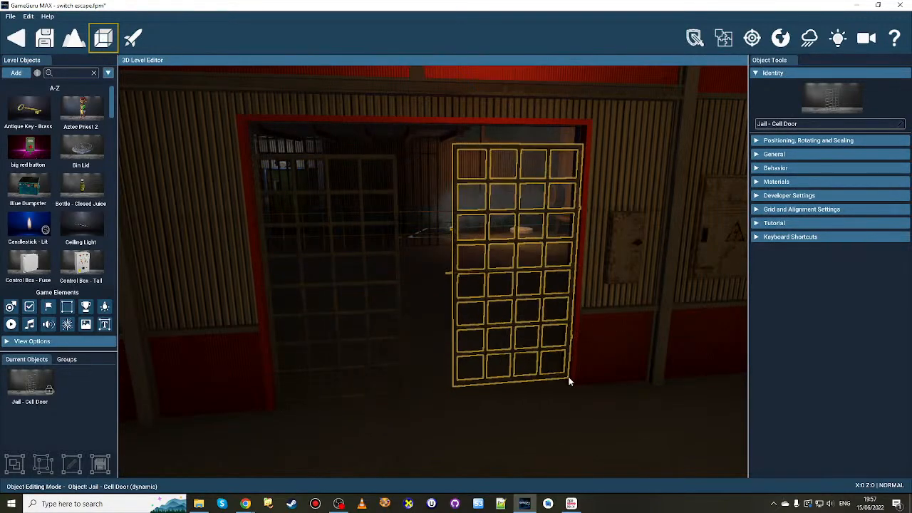
{"action": "left_click", "coordinate": [565, 381]}
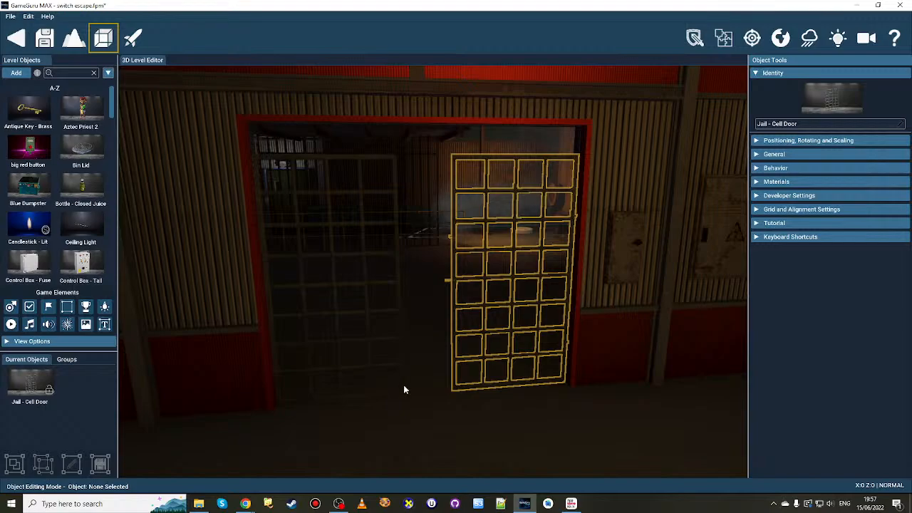
- Delete the Aztec priest standing against the wall beside the doorway
{"action": "key", "text": "w"}
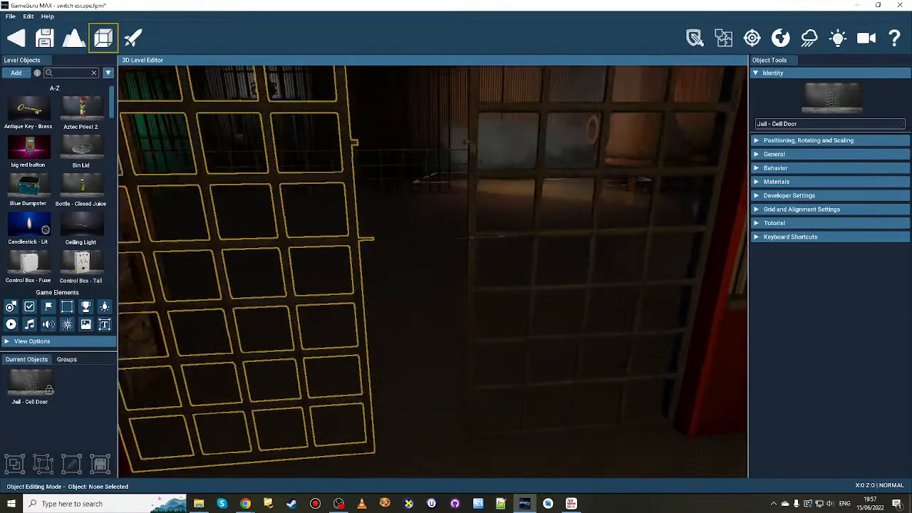
{"action": "key", "text": "s"}
{"action": "key", "text": "w"}
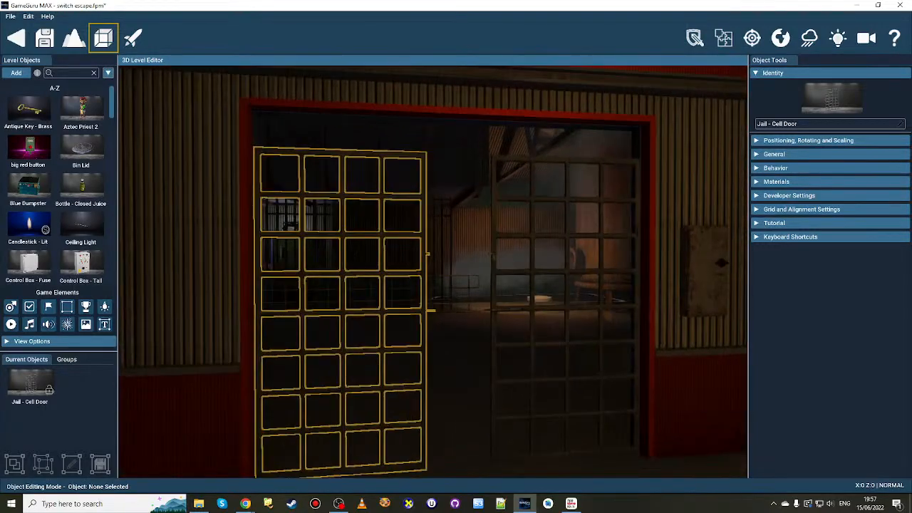
{"action": "key", "text": "s"}
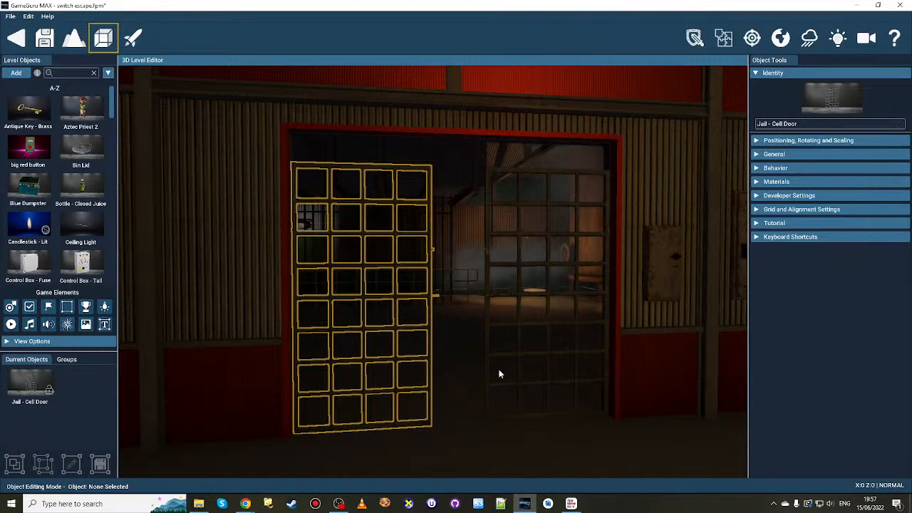
{"action": "key", "text": "s"}
{"action": "right_click_drag", "start_coordinate": [498, 370], "coordinate": [520, 336]}
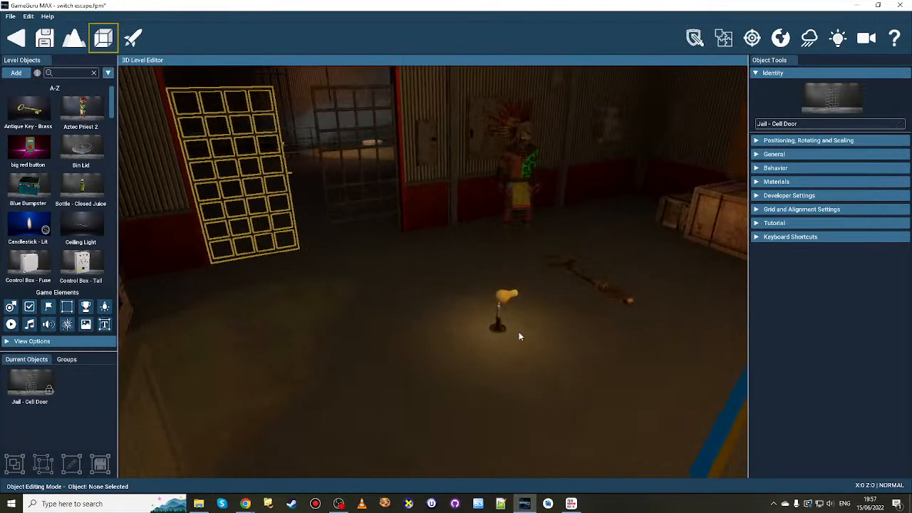
{"action": "left_click", "coordinate": [527, 207]}
{"action": "key", "text": "Delete"}
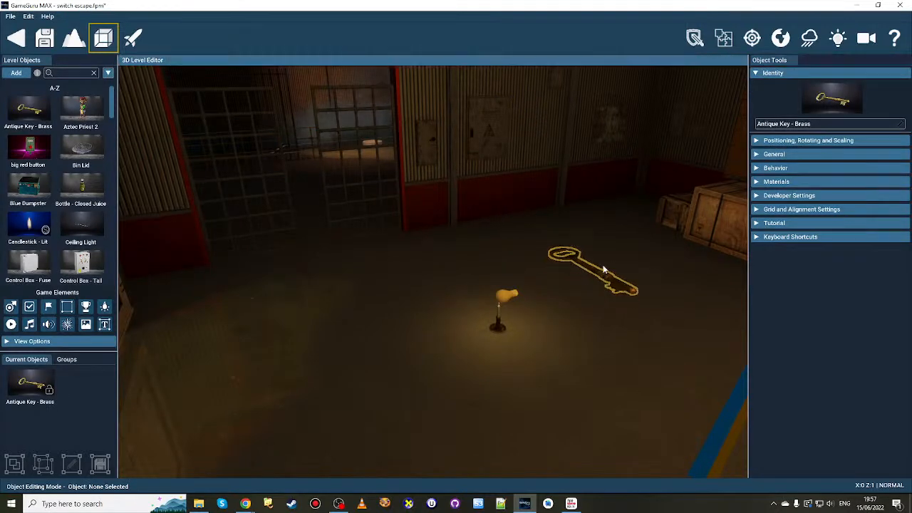
- Move the large brass key closer to the crates and delete the lit candlestick from the floor
{"action": "left_click_drag", "start_coordinate": [603, 267], "coordinate": [597, 250]}
{"action": "left_click", "coordinate": [507, 297]}
{"action": "key", "text": "Delete"}
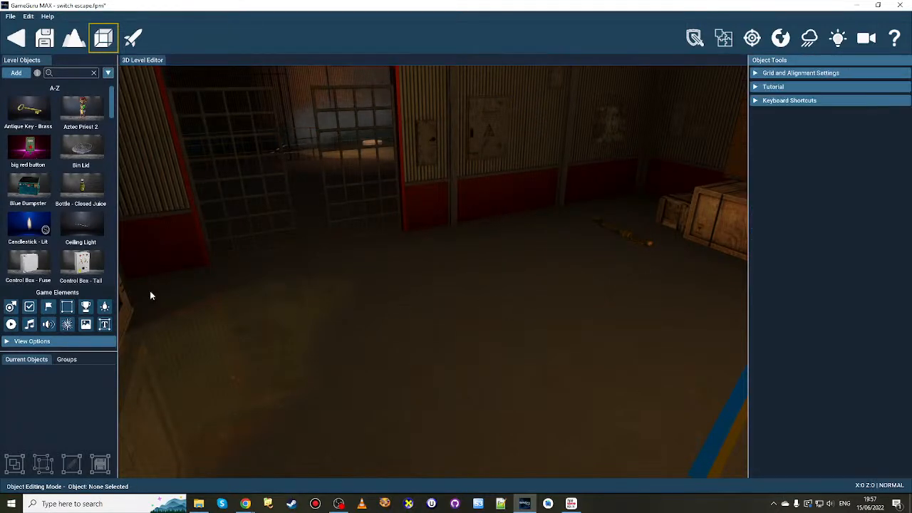
- Add a Player Start Position in the middle of the room floor, rotated to face the cell doors
{"action": "left_click", "coordinate": [14, 309]}
{"action": "key", "text": "r"}
{"action": "key", "text": "r"}
{"action": "key", "text": "r"}
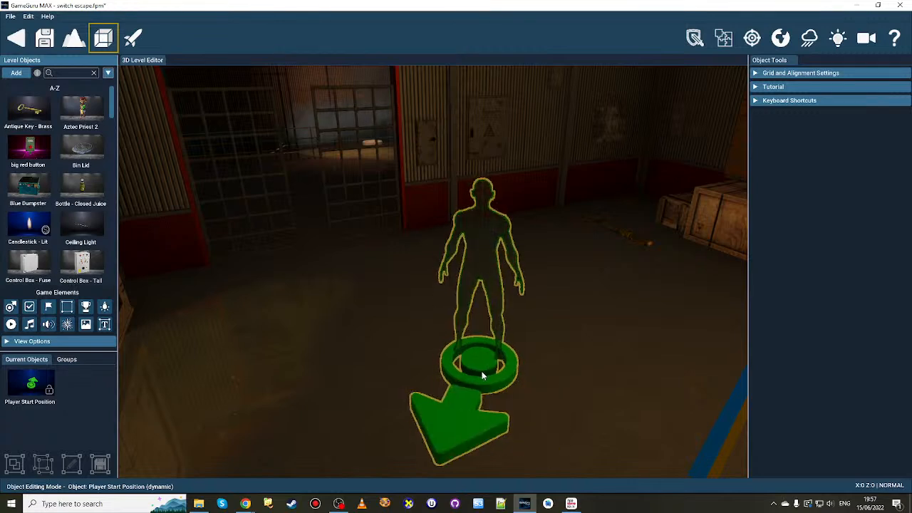
{"action": "key", "text": "r"}
{"action": "left_click", "coordinate": [492, 369]}
- Test the level by walking to the doorway and opening both cell doors, and return to the editor
{"action": "left_click", "coordinate": [133, 38]}
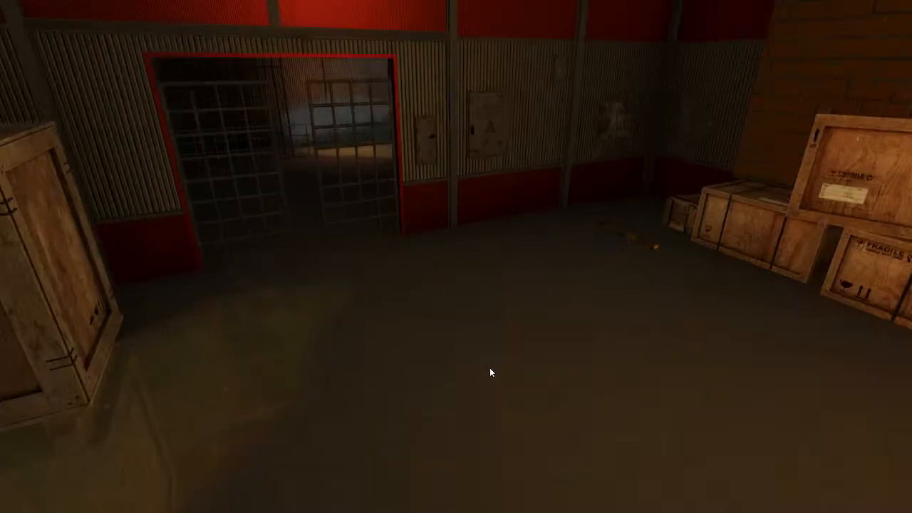
{"action": "key", "text": "w"}
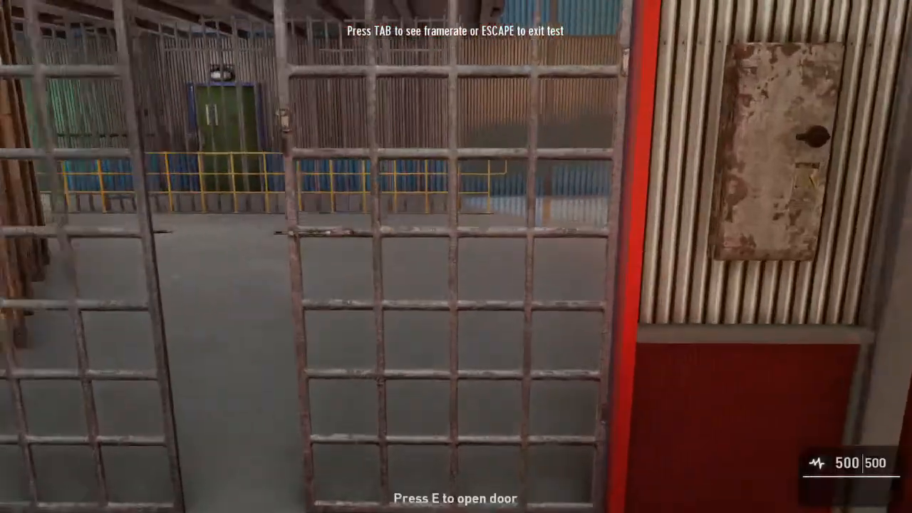
{"action": "key", "text": "e"}
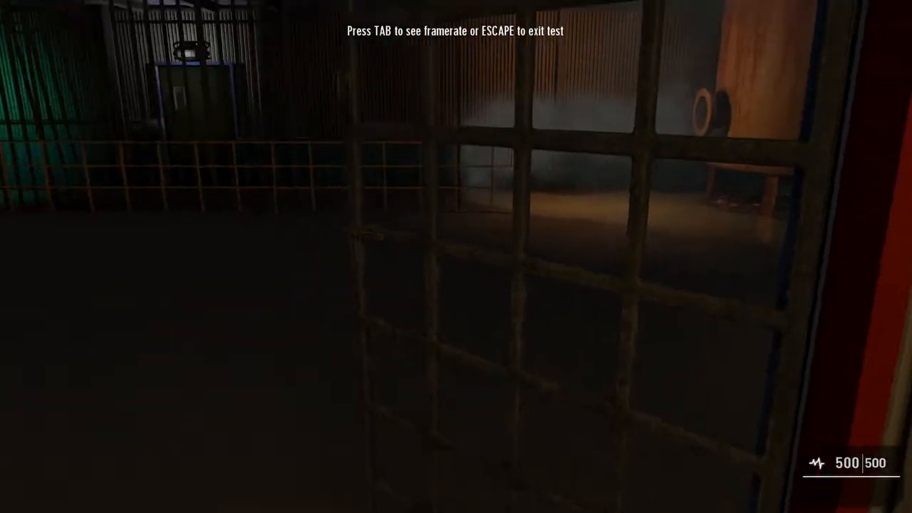
{"action": "key", "text": "w"}
{"action": "key", "text": "e"}
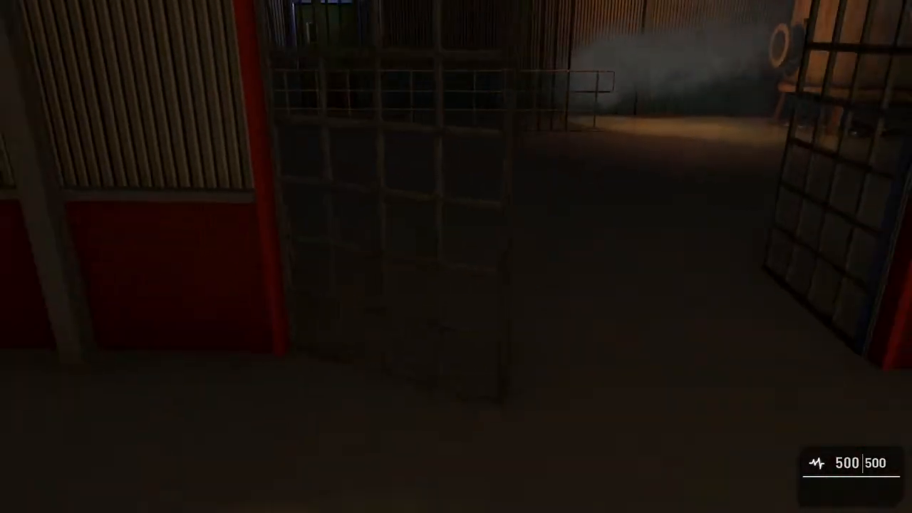
{"action": "key", "text": "w"}
{"action": "key", "text": "Escape"}
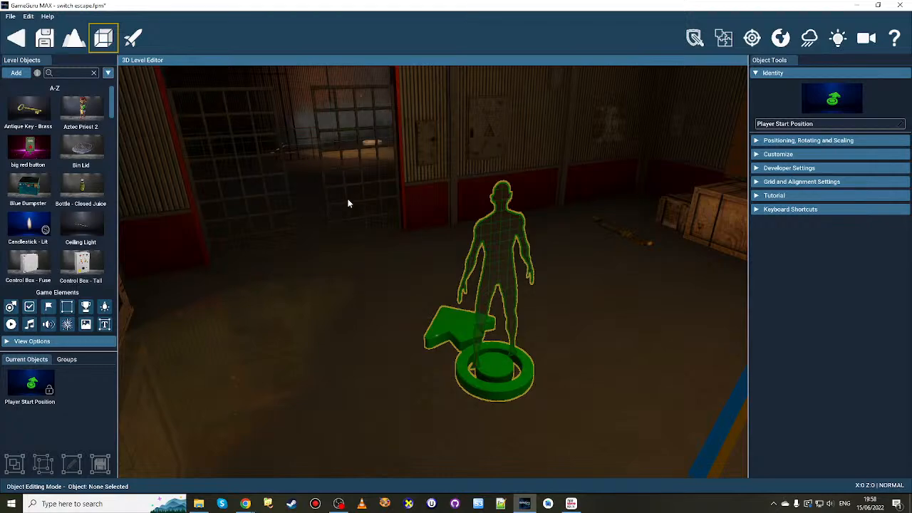
- Delete the right-hand cell door, leaving only the left one in the doorway
{"action": "left_click", "coordinate": [347, 205]}
{"action": "key", "text": "Delete"}
{"action": "right_click_drag", "start_coordinate": [344, 230], "coordinate": [278, 221]}
{"action": "key", "text": "w"}
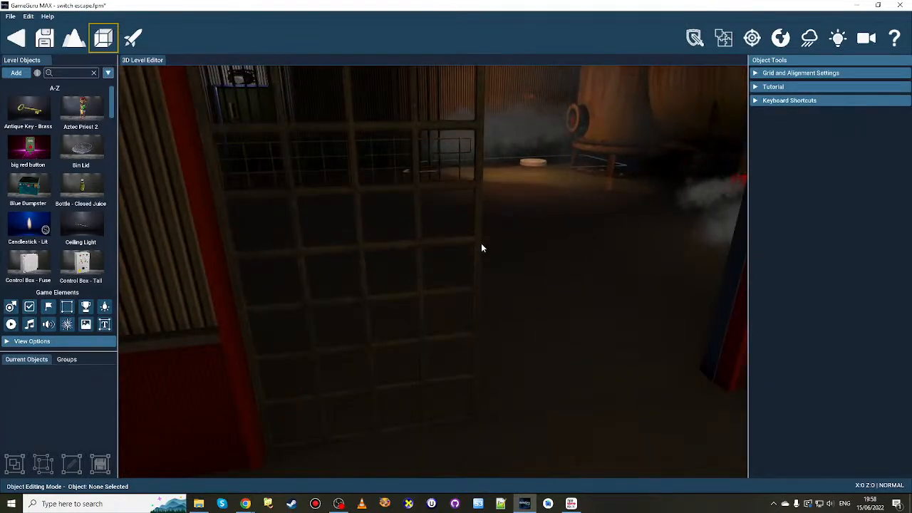
- Assign the Door behavior to the remaining cell door and turn off its Unlocked option
{"action": "left_click", "coordinate": [473, 255]}
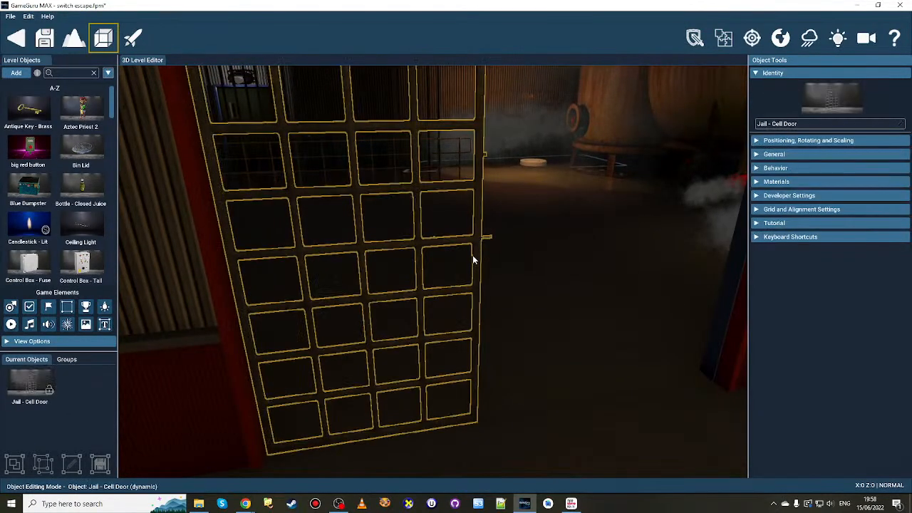
{"action": "left_click", "coordinate": [795, 167]}
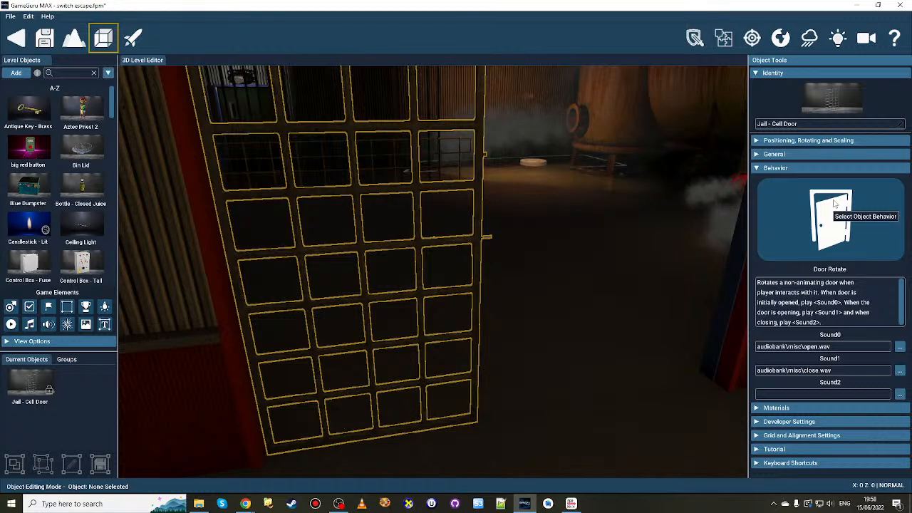
{"action": "left_click", "coordinate": [832, 214]}
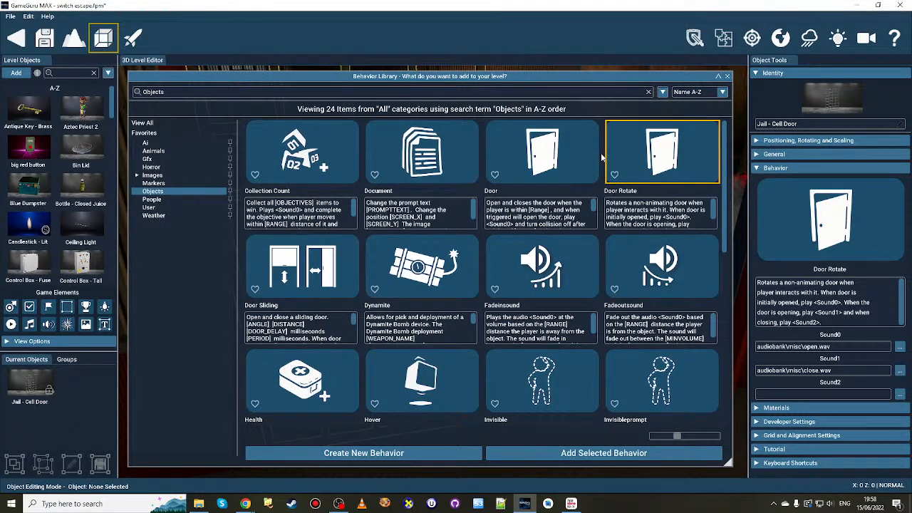
{"action": "left_click", "coordinate": [555, 167]}
{"action": "left_click", "coordinate": [603, 453]}
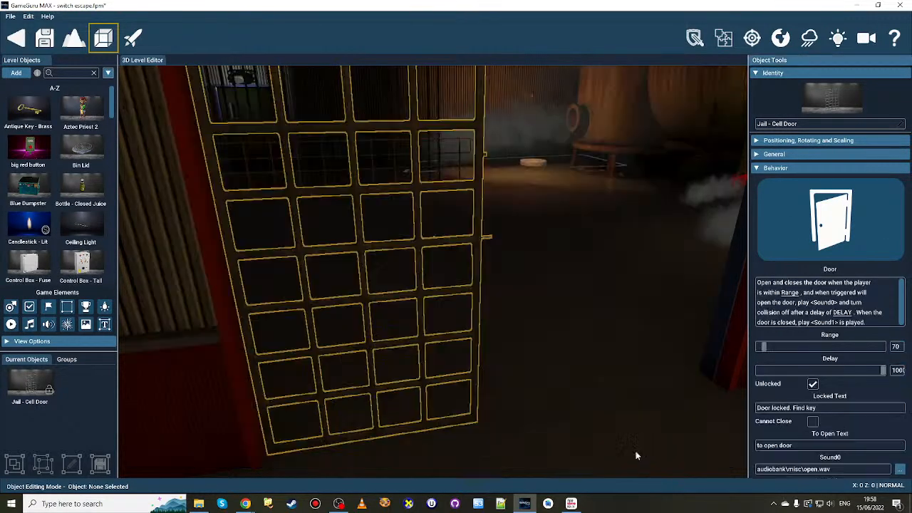
{"action": "scroll", "coordinate": [827, 377], "scroll_direction": "down", "scroll_amount": 3}
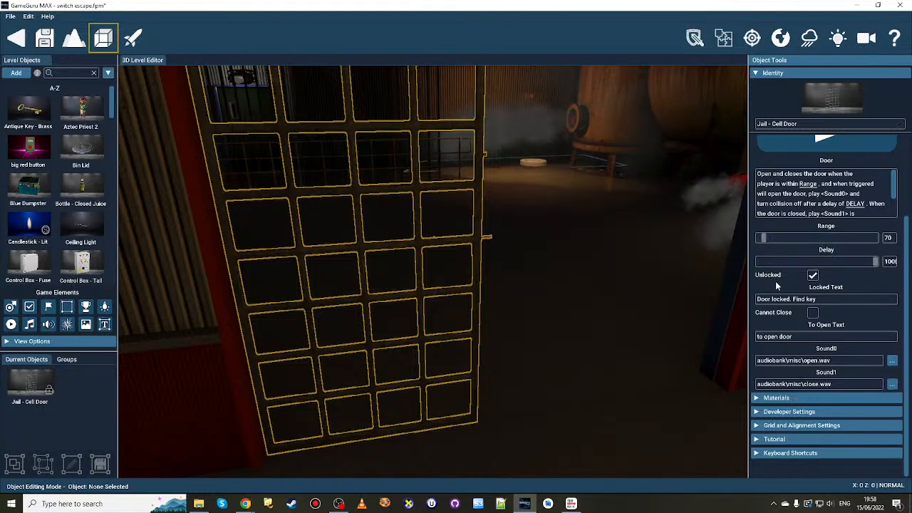
{"action": "left_click", "coordinate": [812, 275]}
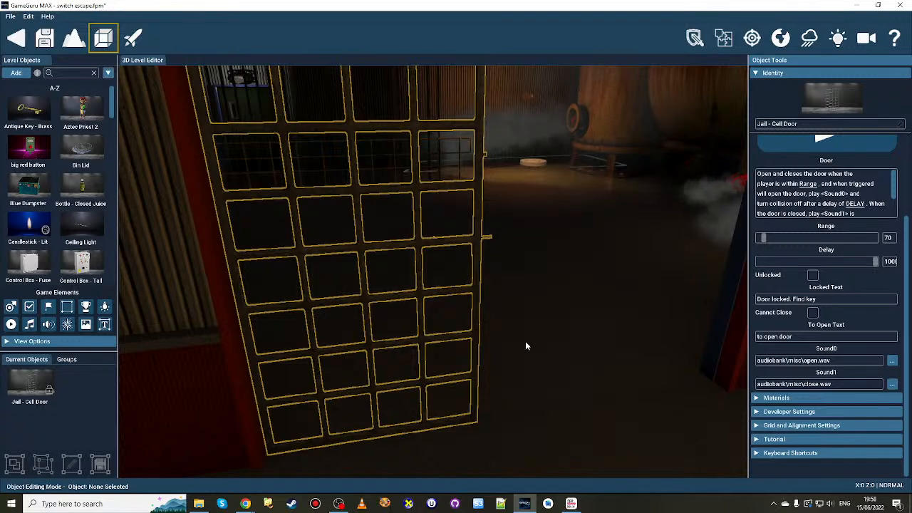
- Place a small Antique Key - Brass on the floor between the cell door and the player start
{"action": "mouse_move", "coordinate": [525, 345]}
{"action": "right_mouse_down"}
{"action": "mouse_move", "coordinate": [467, 342]}
{"action": "mouse_move", "coordinate": [541, 342]}
{"action": "right_mouse_up"}
{"action": "key", "text": "s"}
{"action": "key", "text": "w"}
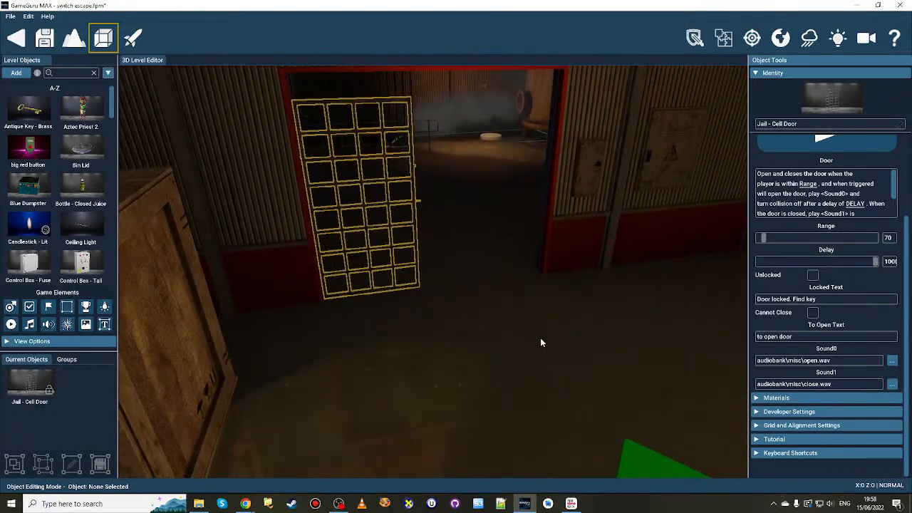
{"action": "left_click", "coordinate": [15, 72]}
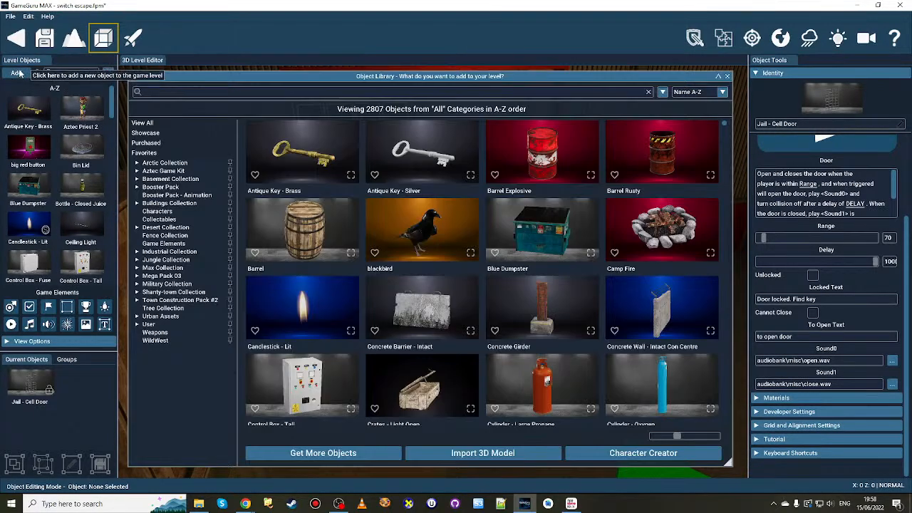
{"action": "left_click", "coordinate": [727, 75]}
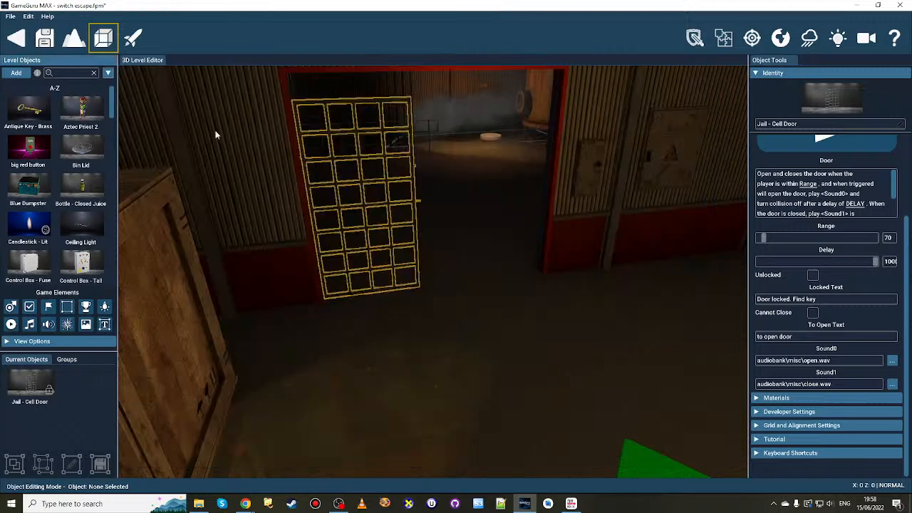
{"action": "left_click_drag", "start_coordinate": [30, 114], "coordinate": [648, 359]}
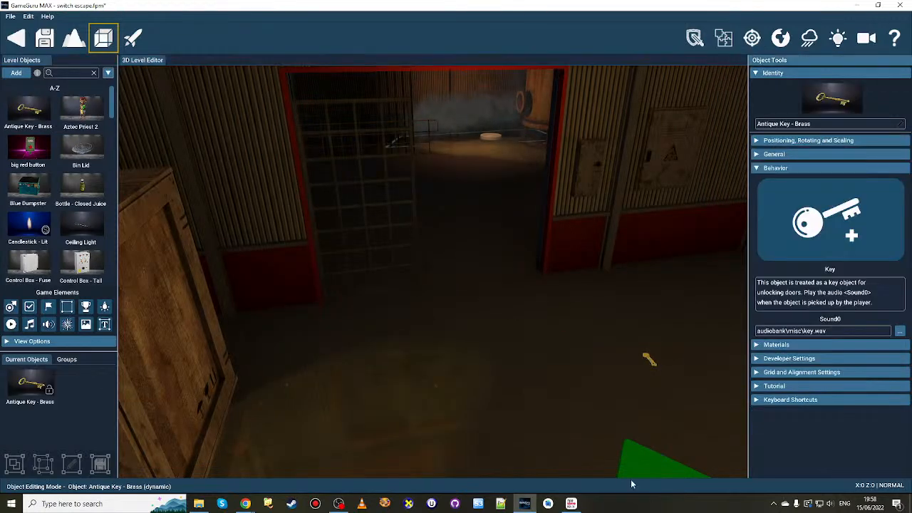
- Turn on object linking and connect the brass key on the floor to the jail cell door
{"action": "right_click_drag", "start_coordinate": [631, 473], "coordinate": [677, 470]}
{"action": "key", "text": "s"}
{"action": "key", "text": "a"}
{"action": "left_click", "coordinate": [752, 39]}
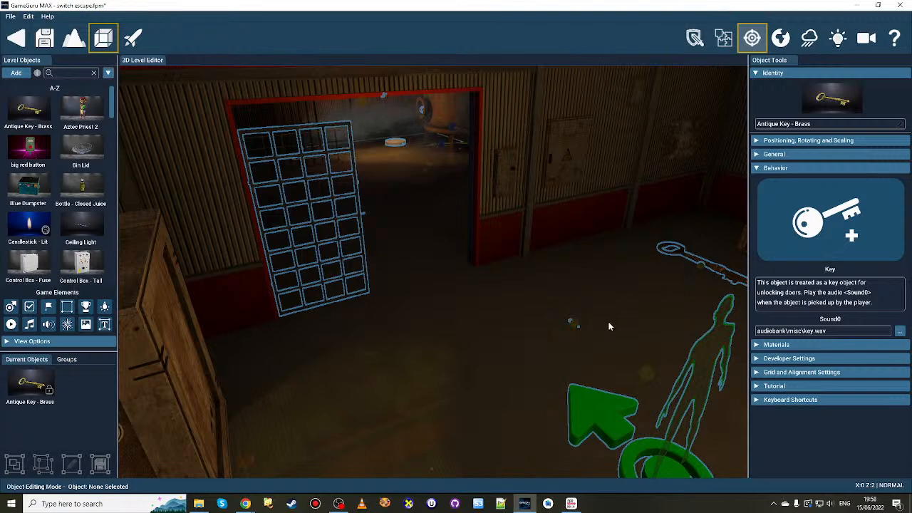
{"action": "left_click", "coordinate": [569, 321]}
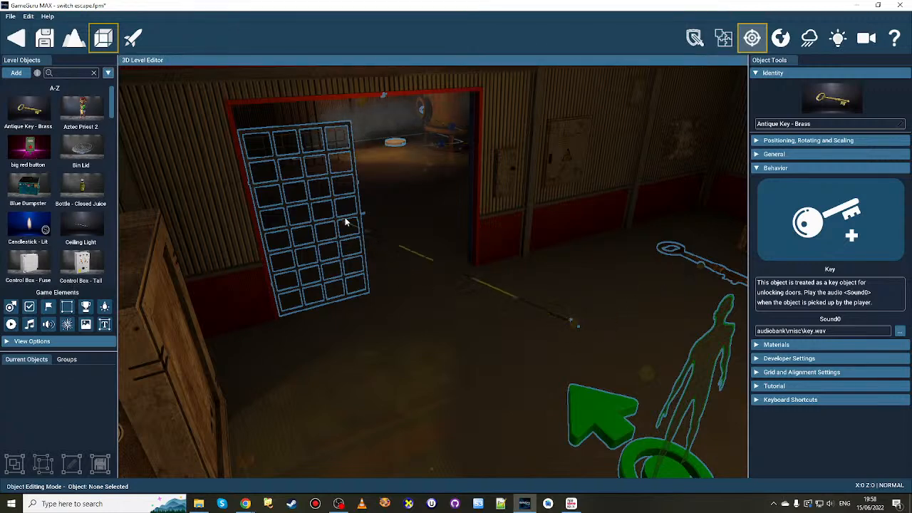
{"action": "left_click_drag", "start_coordinate": [362, 217], "coordinate": [364, 216]}
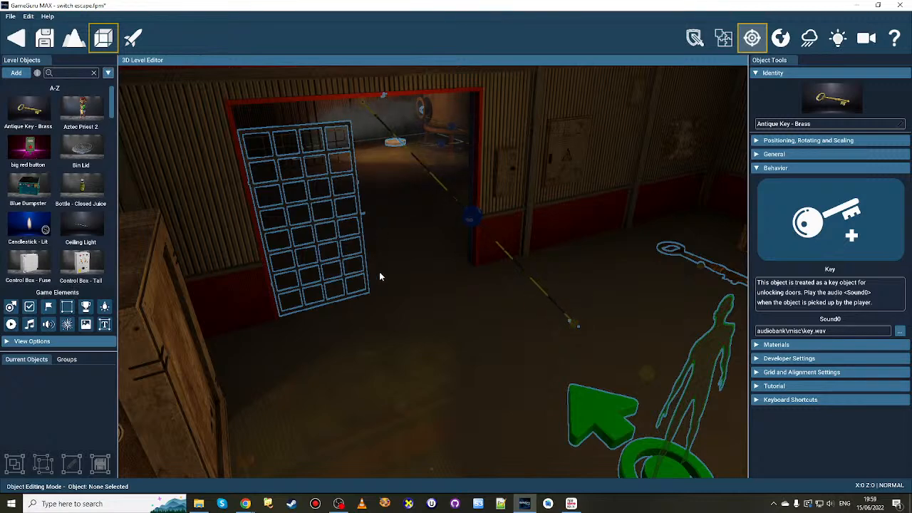
{"action": "scroll", "coordinate": [476, 275], "scroll_direction": "down", "scroll_amount": 4}
{"action": "scroll", "coordinate": [477, 248], "scroll_direction": "up", "scroll_amount": 2}
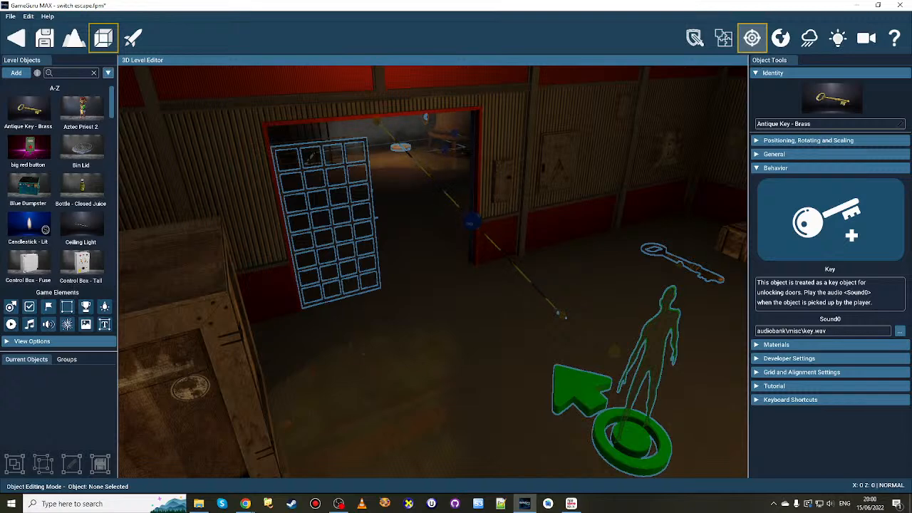
{"action": "key", "text": "alt+Tab"}
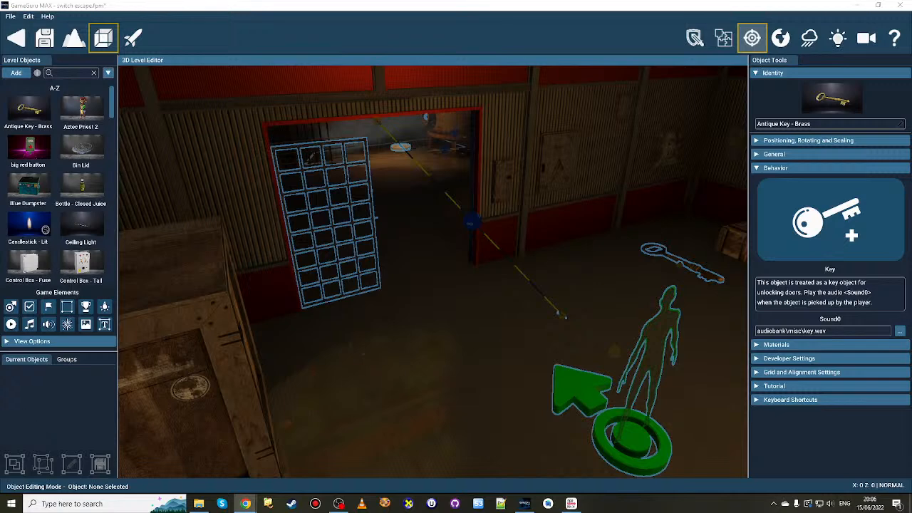
- Place a Particles element on the floor between the brass key and the doorway wall and open its particle settings
{"action": "left_click", "coordinate": [65, 324]}
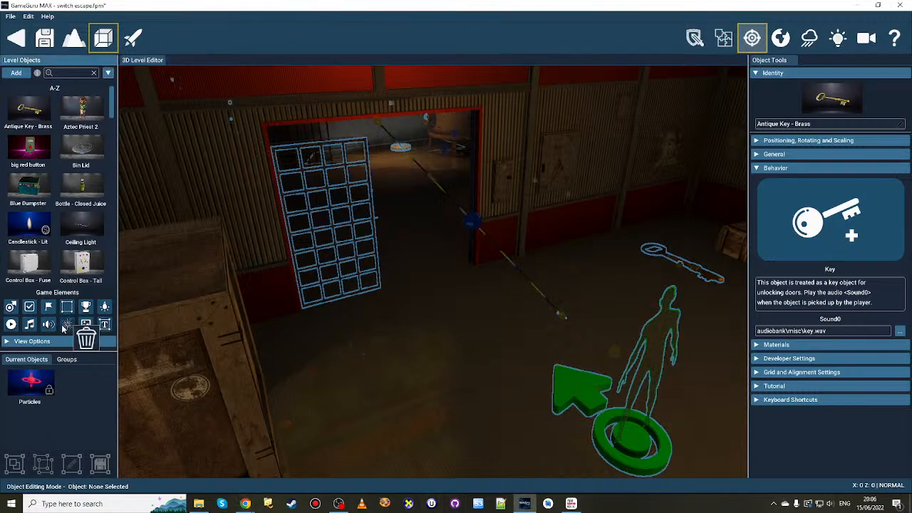
{"action": "left_click", "coordinate": [603, 284]}
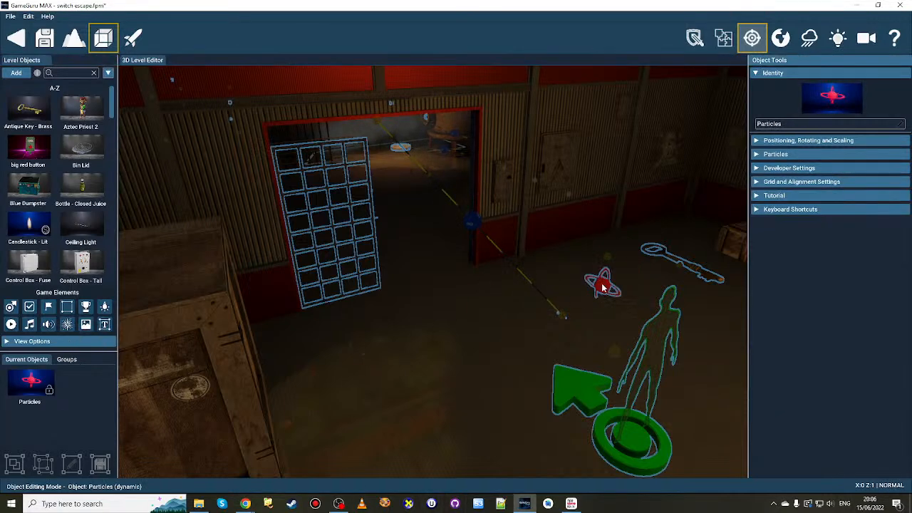
{"action": "left_click", "coordinate": [784, 154]}
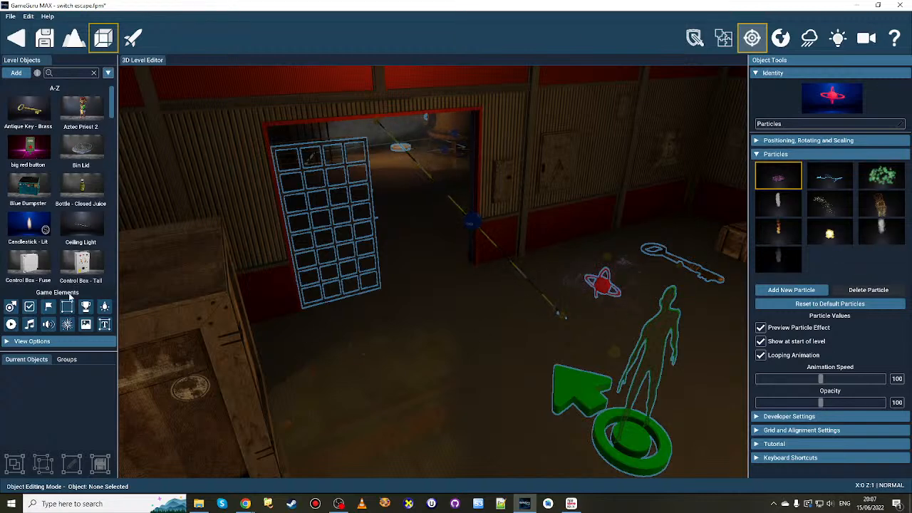
- Place Aztec Priest 2 in front of the doorway, switch its behavior to Character Attack, and leave object linking mode
{"action": "left_click", "coordinate": [78, 111]}
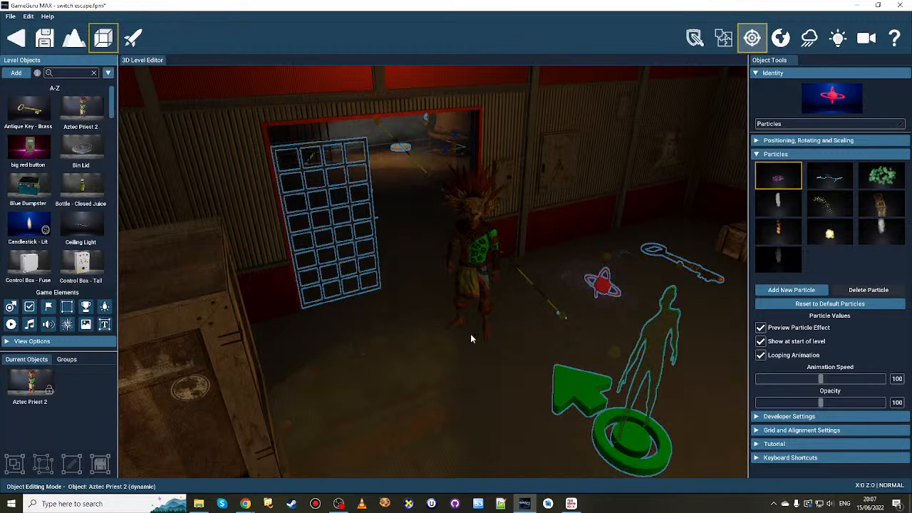
{"action": "left_click", "coordinate": [471, 352]}
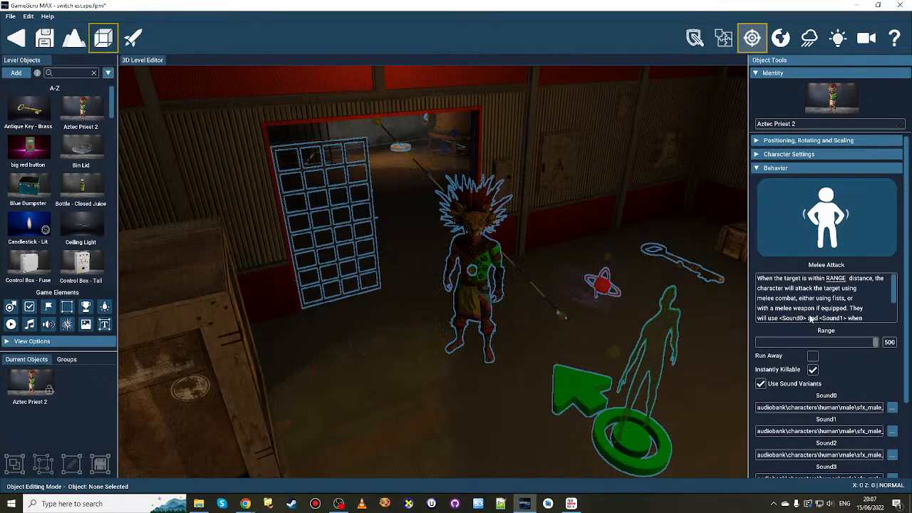
{"action": "scroll", "coordinate": [905, 311], "scroll_direction": "down", "scroll_amount": 3}
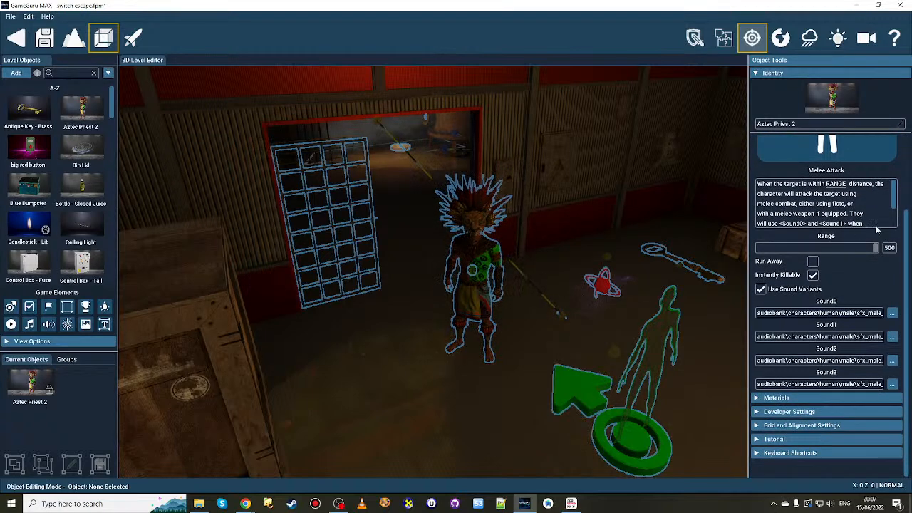
{"action": "left_click_drag", "start_coordinate": [903, 253], "coordinate": [905, 201]}
{"action": "left_click", "coordinate": [826, 207]}
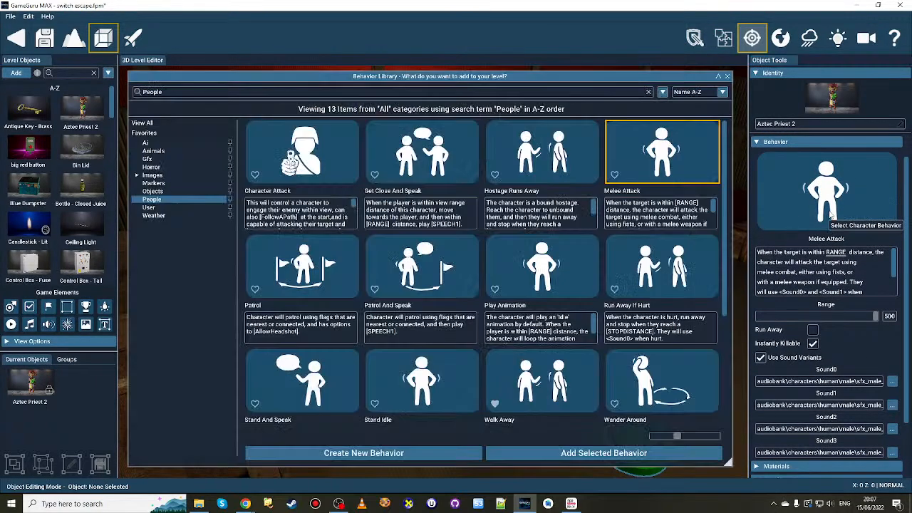
{"action": "left_click", "coordinate": [602, 453]}
{"action": "left_click_drag", "start_coordinate": [906, 279], "coordinate": [887, 276]}
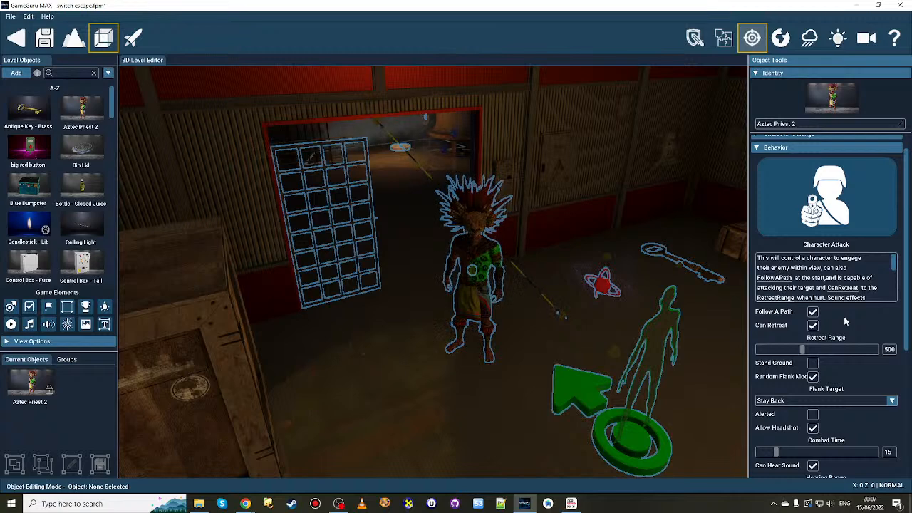
{"action": "left_click", "coordinate": [752, 38]}
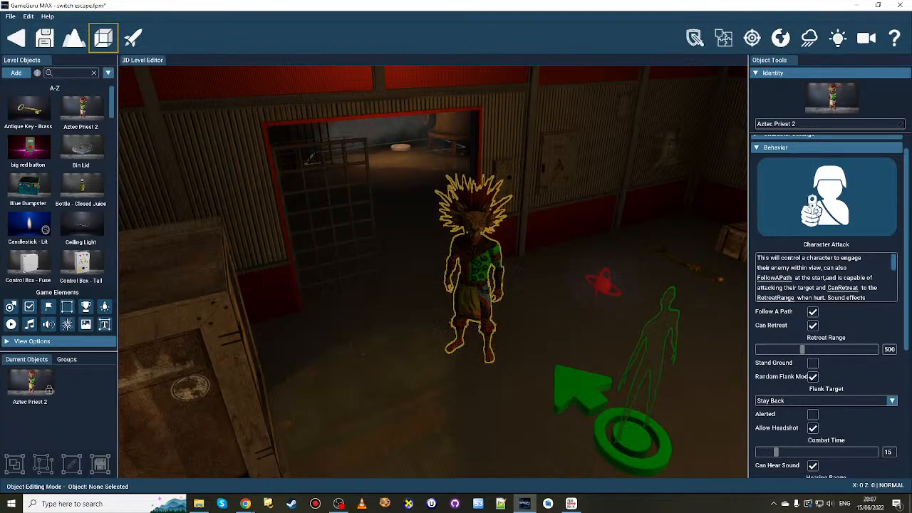
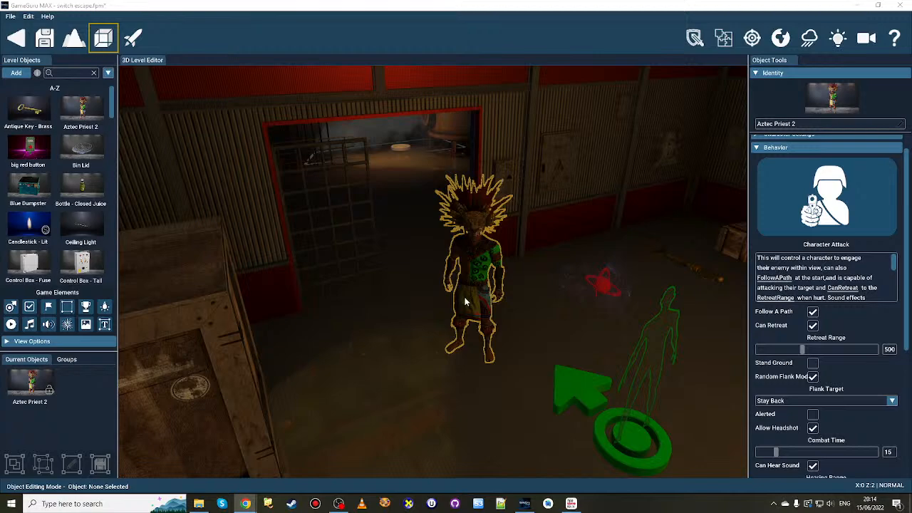
- Leave the level without saving, open the Aztec Game Kit Teaser demo for editing, and start a test of its level
{"action": "left_click", "coordinate": [24, 38]}
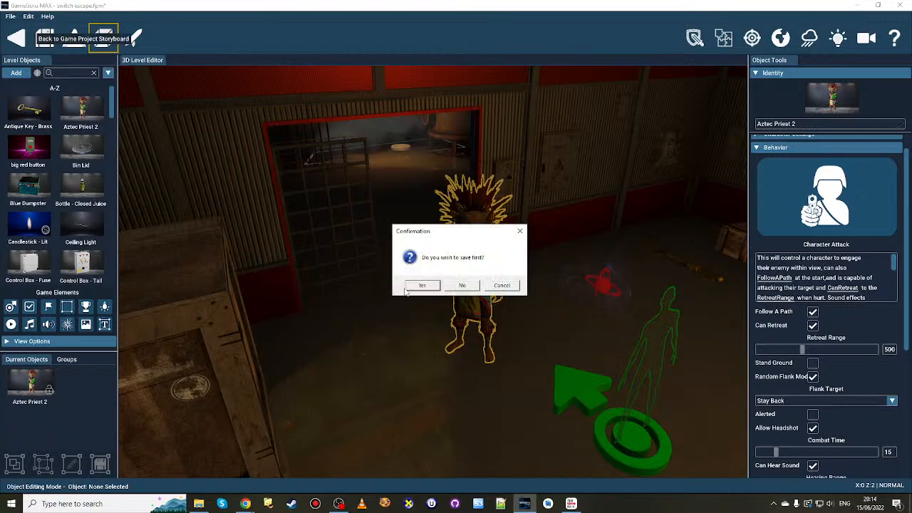
{"action": "left_click", "coordinate": [458, 286]}
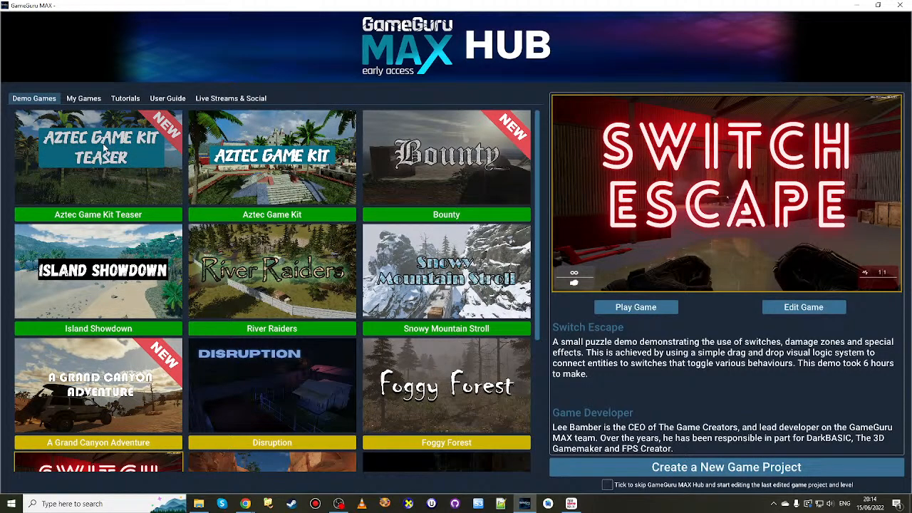
{"action": "left_click", "coordinate": [106, 162]}
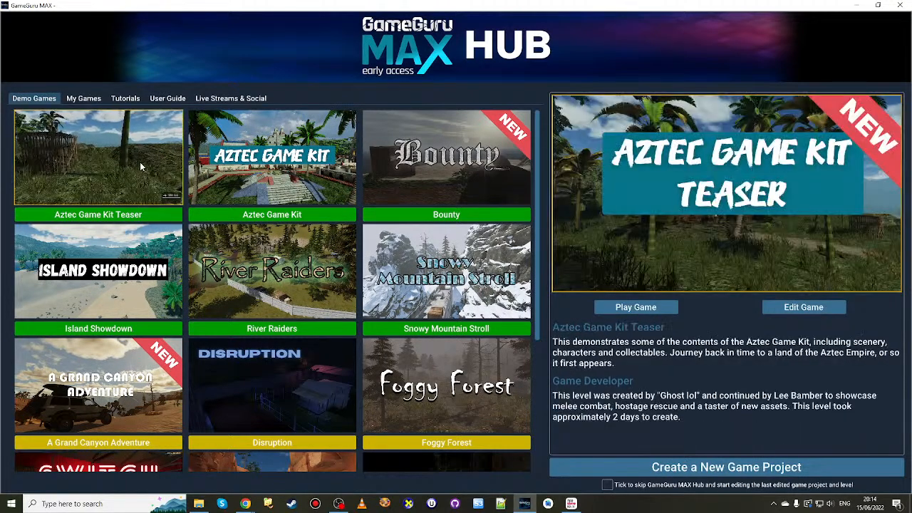
{"action": "left_click", "coordinate": [816, 309]}
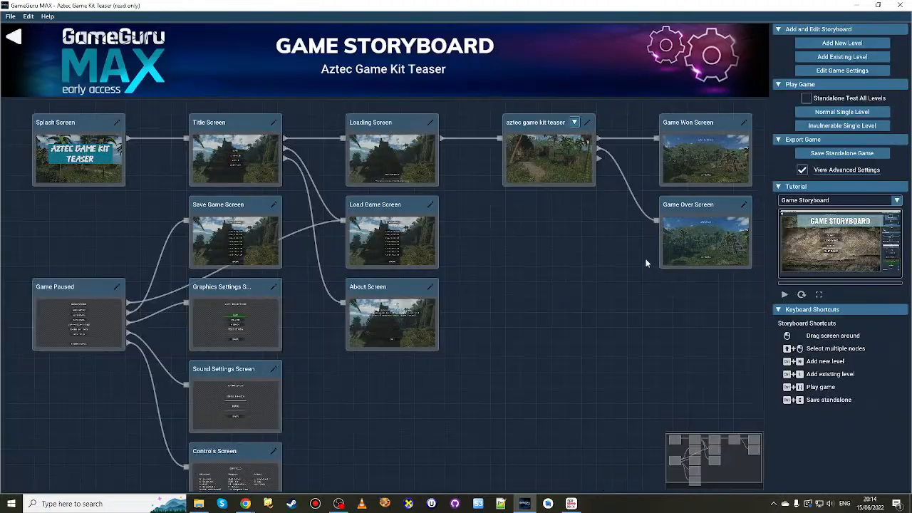
{"action": "double_click", "coordinate": [534, 149]}
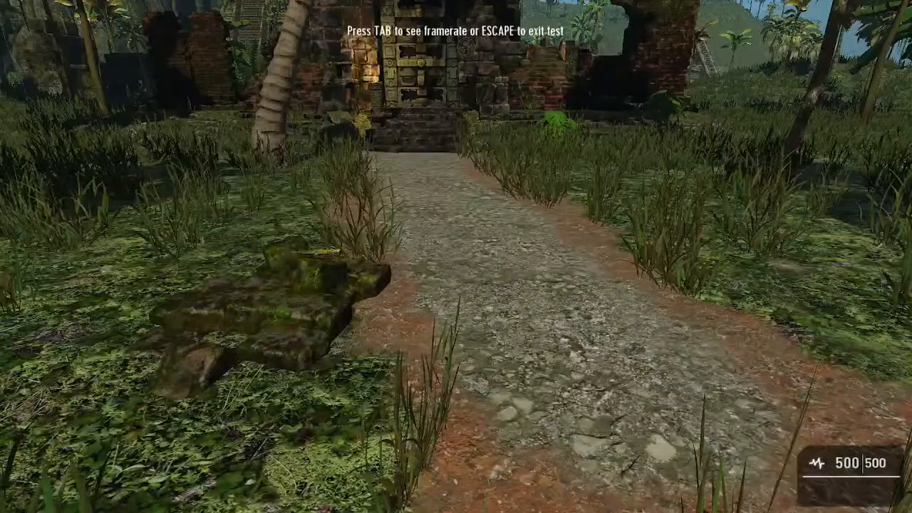
- Back away from the temple path, bring up the performance data and visuals settings, and return to the running test
{"action": "key", "text": "s"}
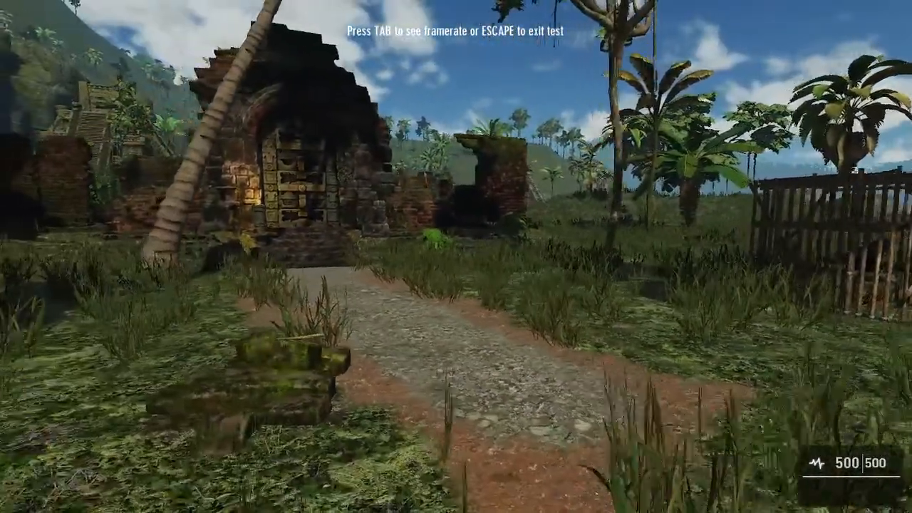
{"action": "key", "text": "Tab"}
{"action": "key", "text": "Escape"}
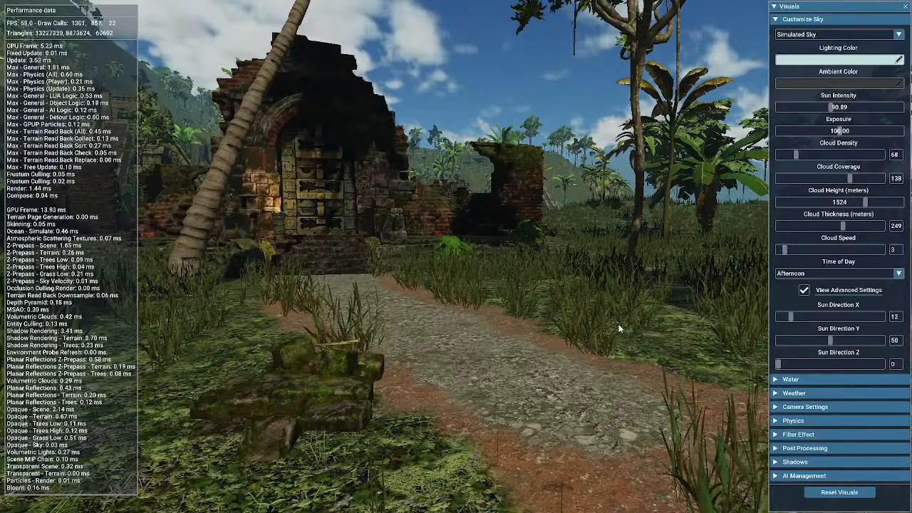
{"action": "key", "text": "Escape"}
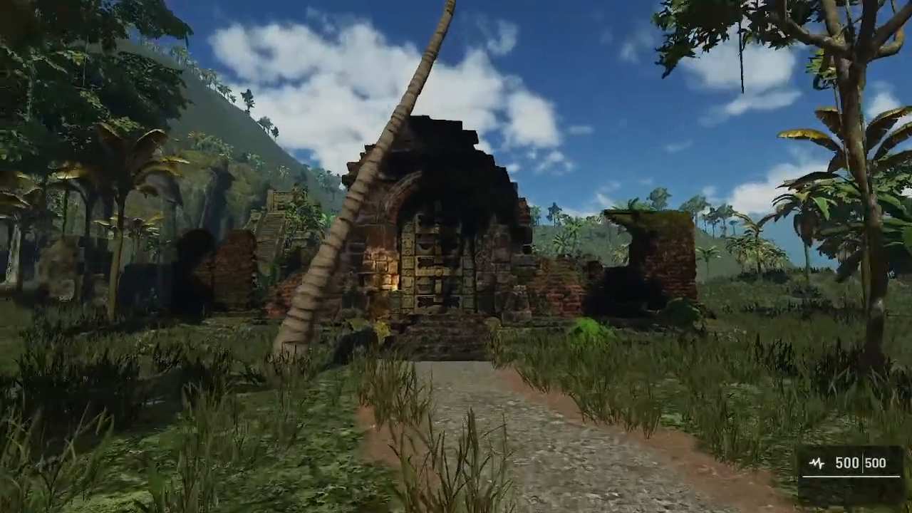
- Pick up the machete, walk up to the hostage in the bamboo cage, and go back to the temple path
{"action": "key", "text": "w"}
{"action": "key", "text": "e"}
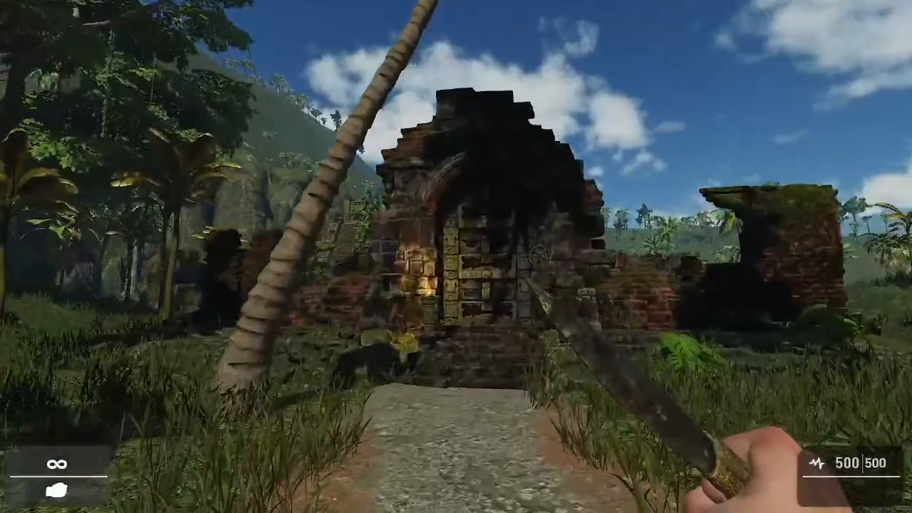
{"action": "key", "text": "w"}
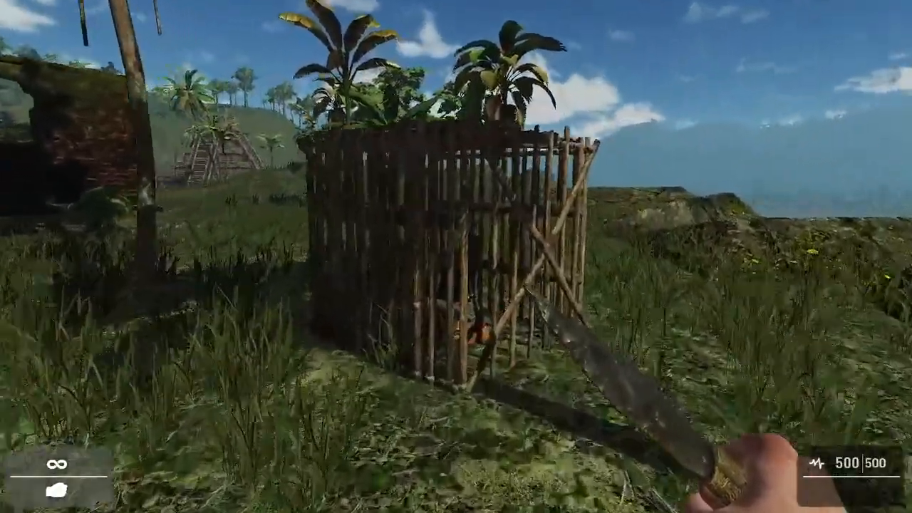
{"action": "key", "text": "w"}
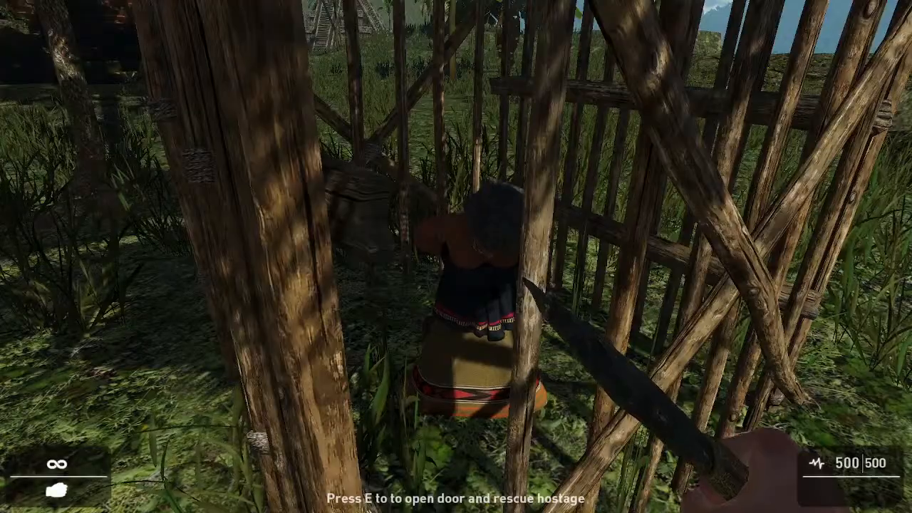
{"action": "key", "text": "s"}
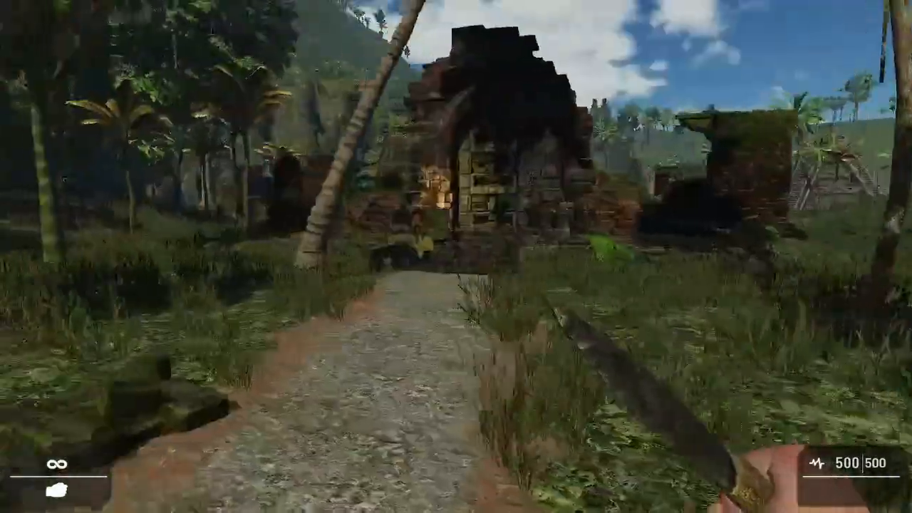
{"action": "key", "text": "a"}
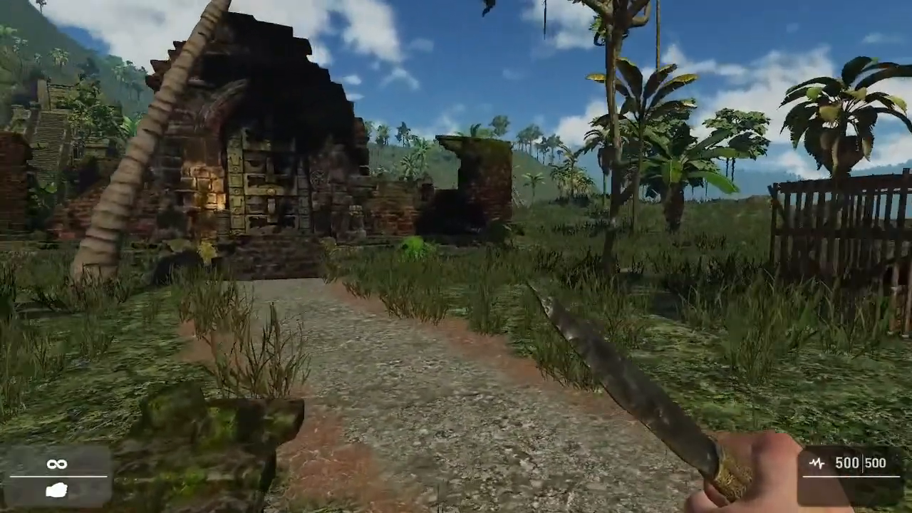
- Enable Show Navigation Debug Visuals under AI Management and resume the level test
{"action": "key", "text": "Tab"}
{"action": "key", "text": "Tab"}
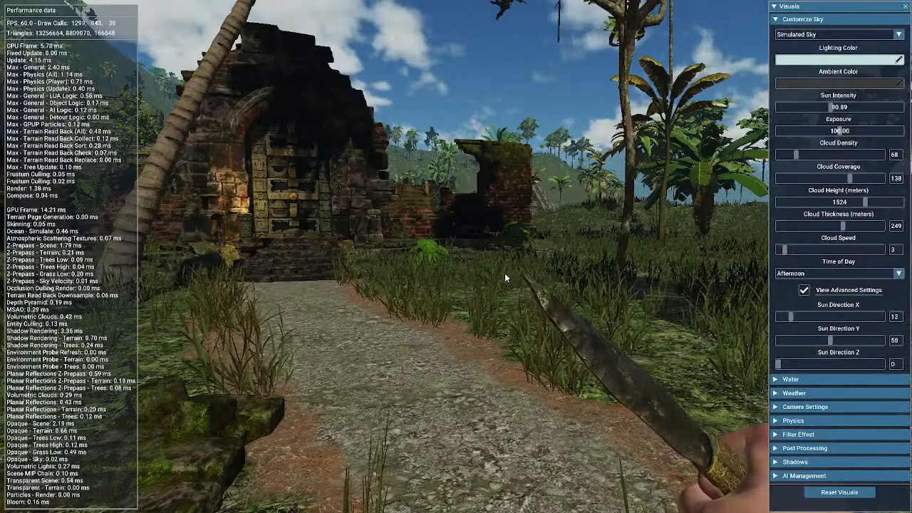
{"action": "left_click", "coordinate": [805, 476]}
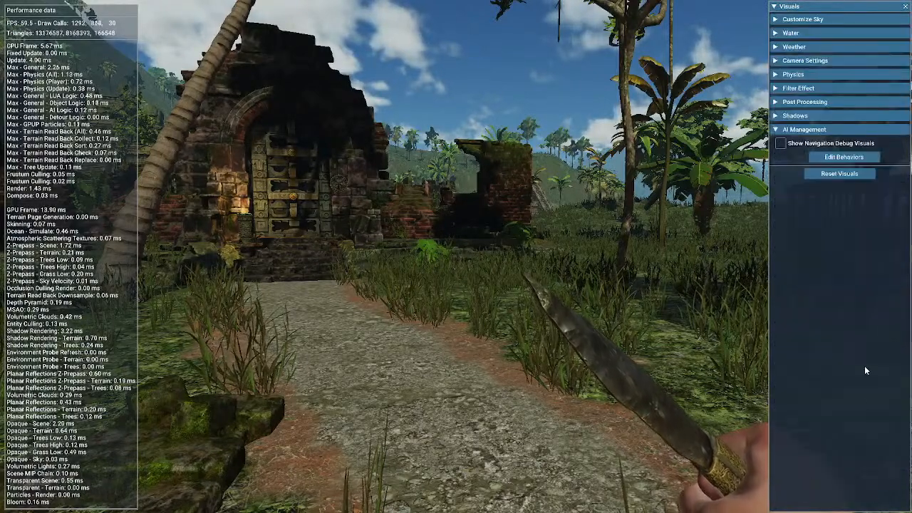
{"action": "left_click", "coordinate": [781, 144]}
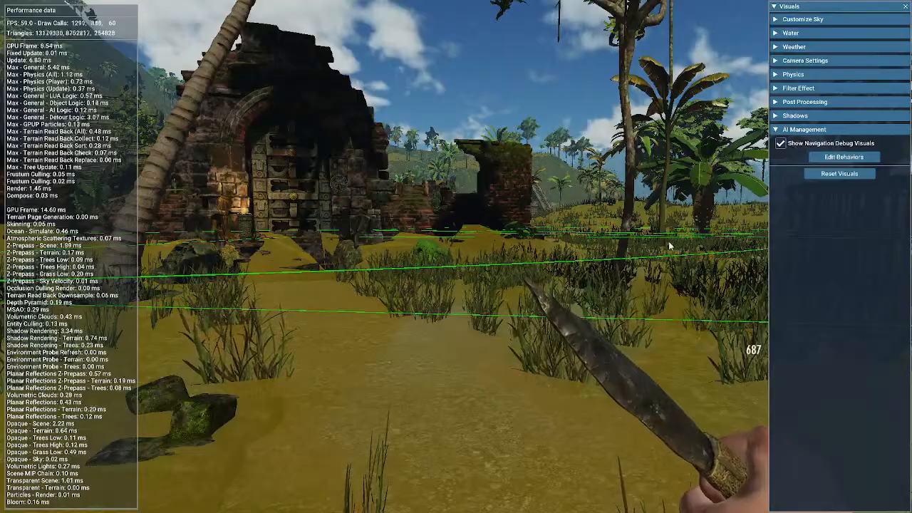
{"action": "key", "text": "Tab"}
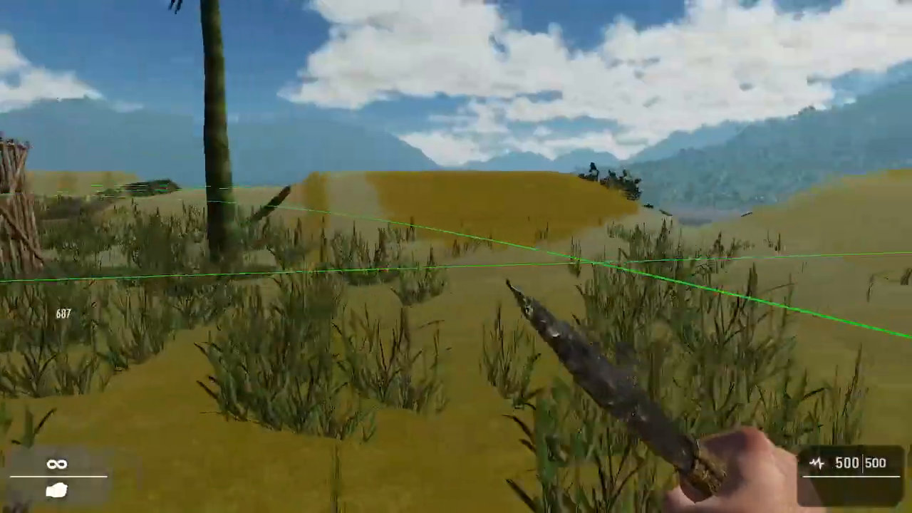
- Walk around the clearing near the temple and bamboo cage to examine the navigation mesh overlay
{"action": "key", "text": "w"}
{"action": "key", "text": "s"}
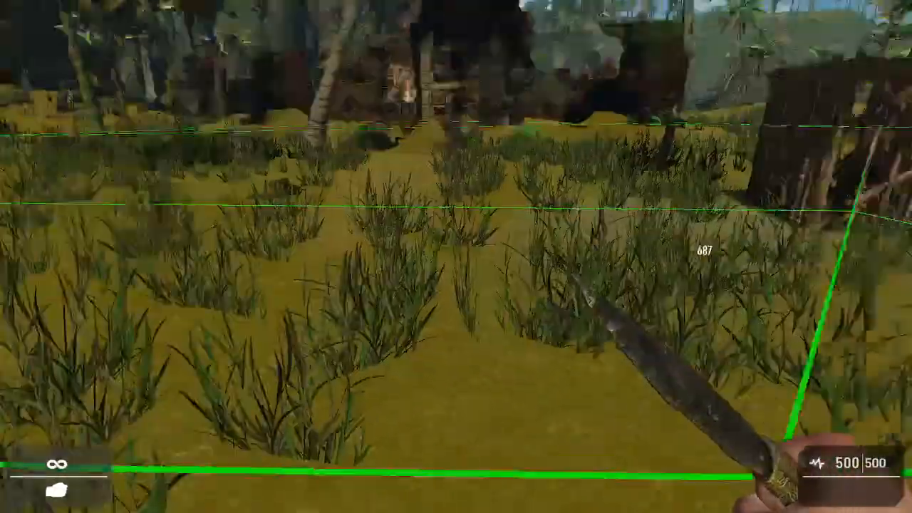
{"action": "key", "text": "w"}
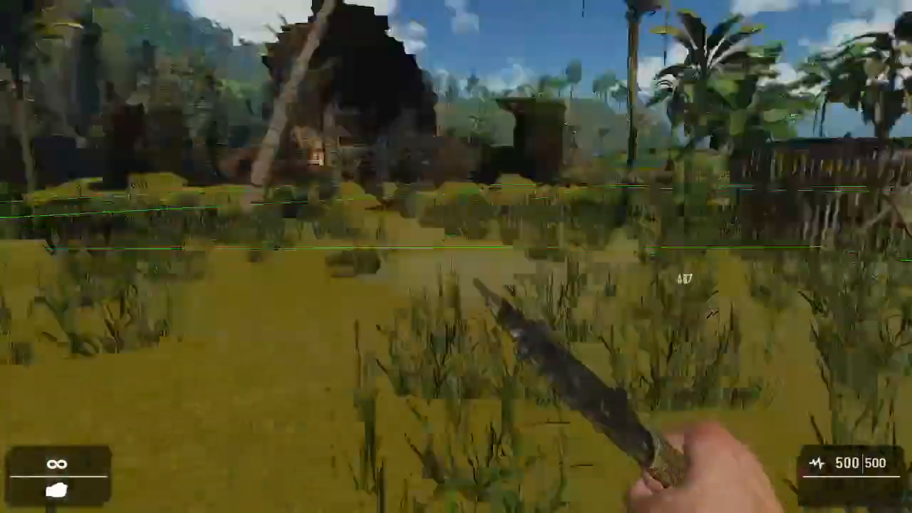
{"action": "key", "text": "w"}
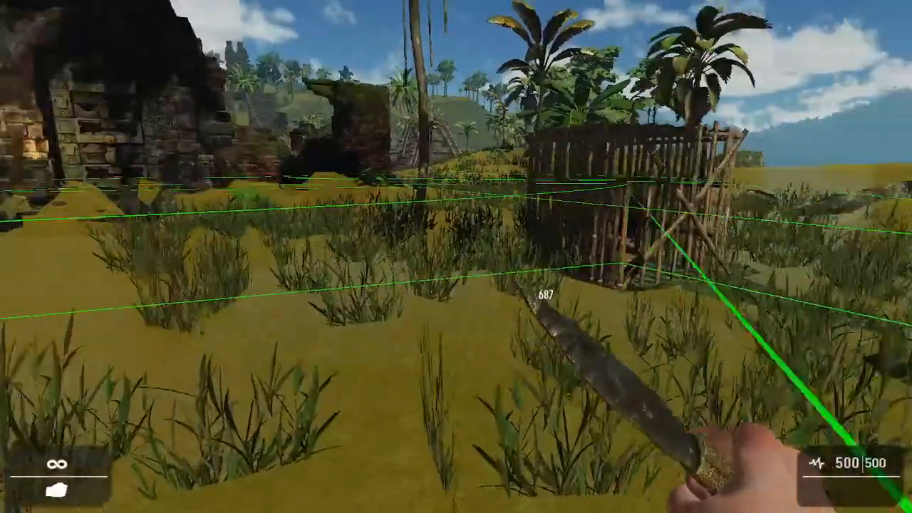
- Walk up to the bamboo cage, bring up the Behavior Editor from AI Management, and widen it across the view
{"action": "key", "text": "w"}
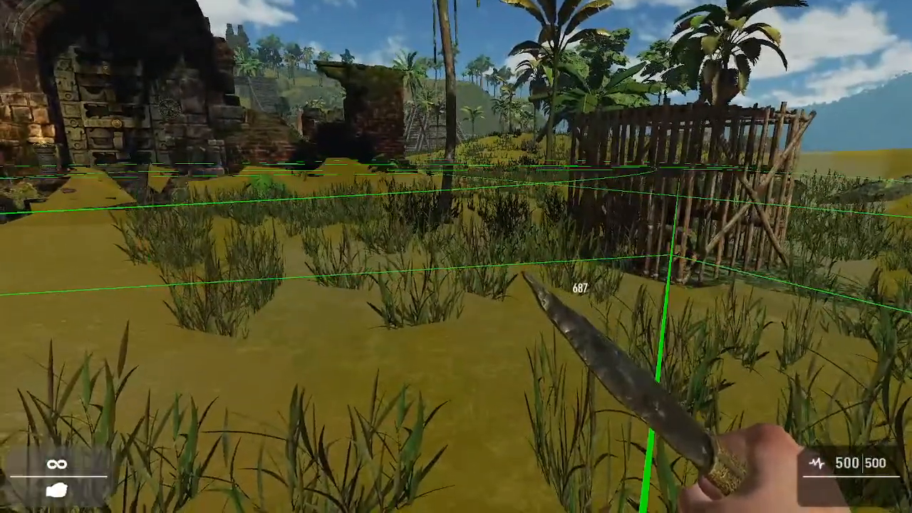
{"action": "key", "text": "w"}
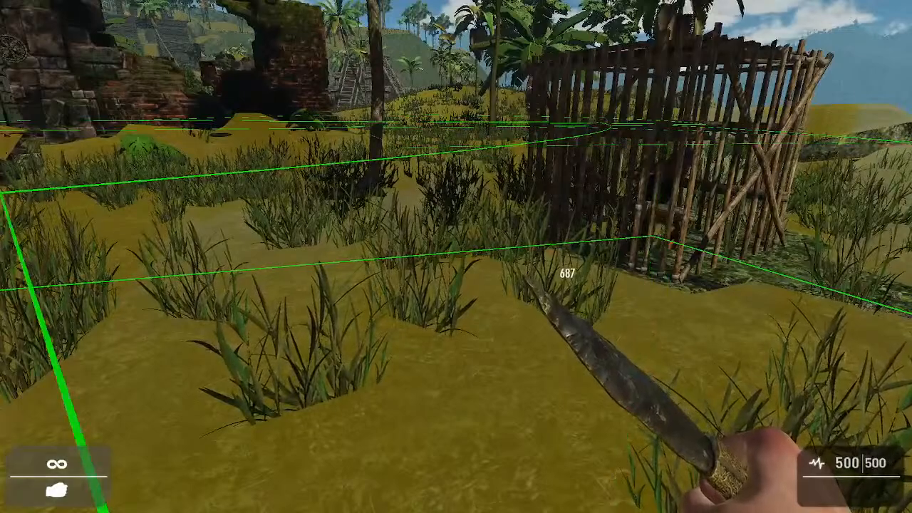
{"action": "key", "text": "w"}
{"action": "key", "text": "F3"}
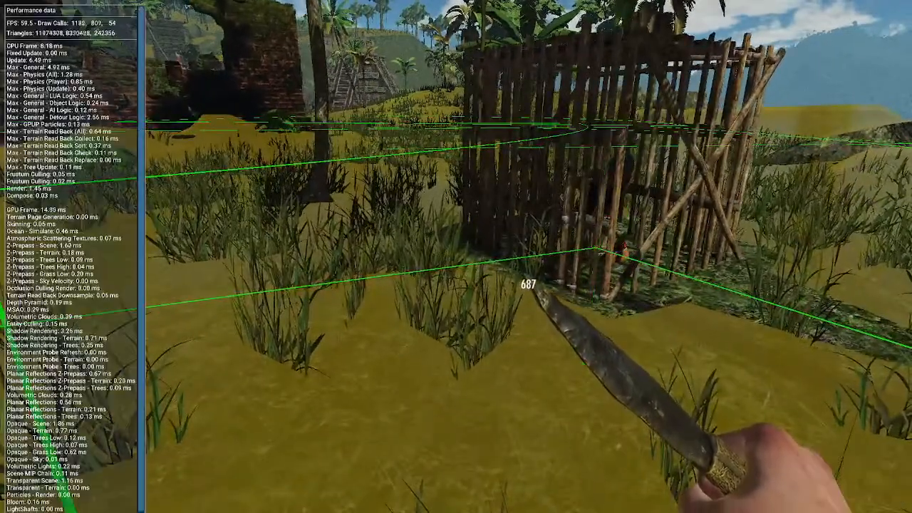
{"action": "key", "text": "Tab"}
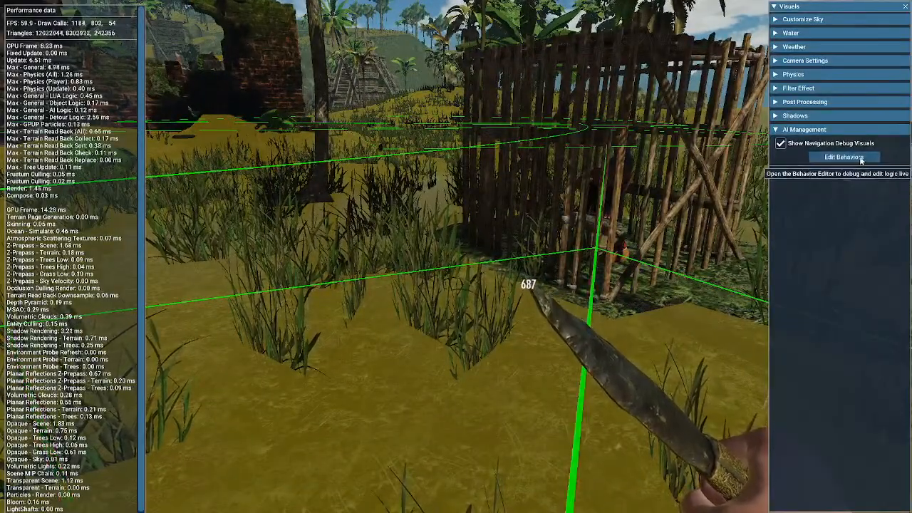
{"action": "left_click", "coordinate": [859, 158]}
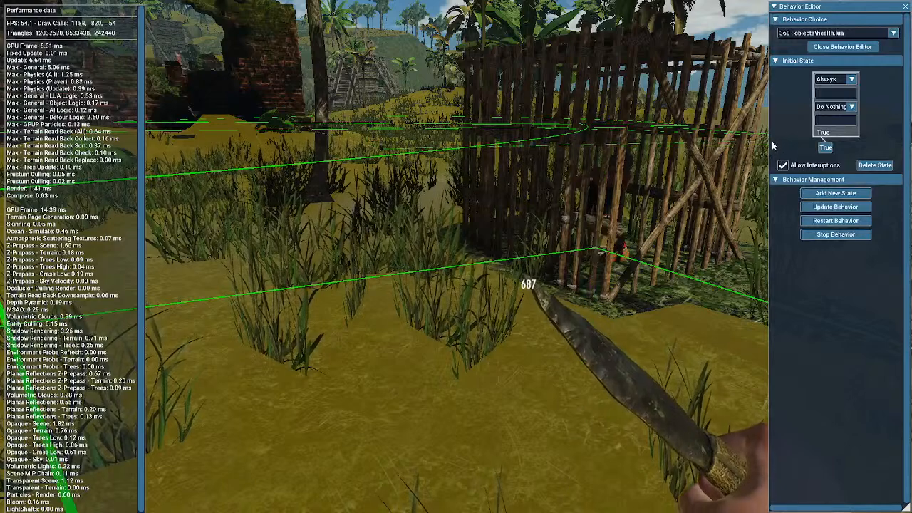
{"action": "left_click_drag", "start_coordinate": [773, 146], "coordinate": [158, 244]}
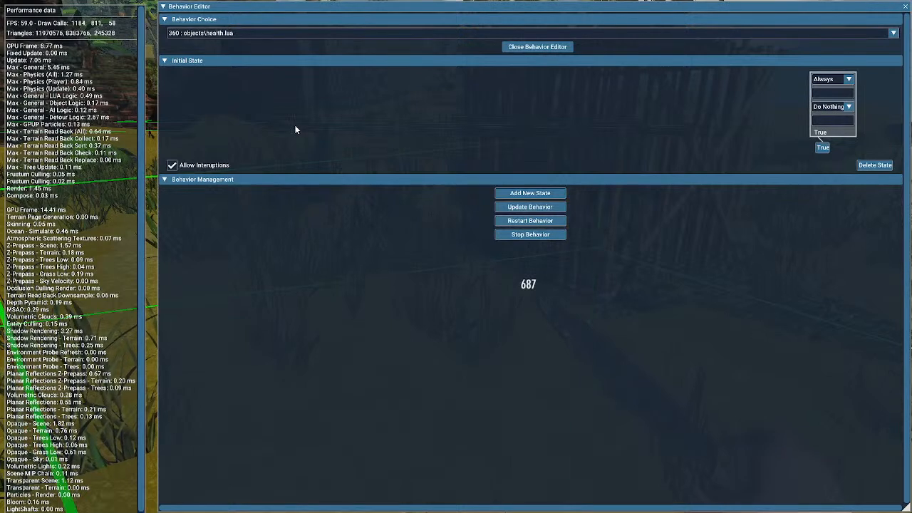
- Load the hostage's behavior, 687 : people\hostage_runs_away.lua, and widen the Behavior Editor slightly more
{"action": "left_click", "coordinate": [253, 33]}
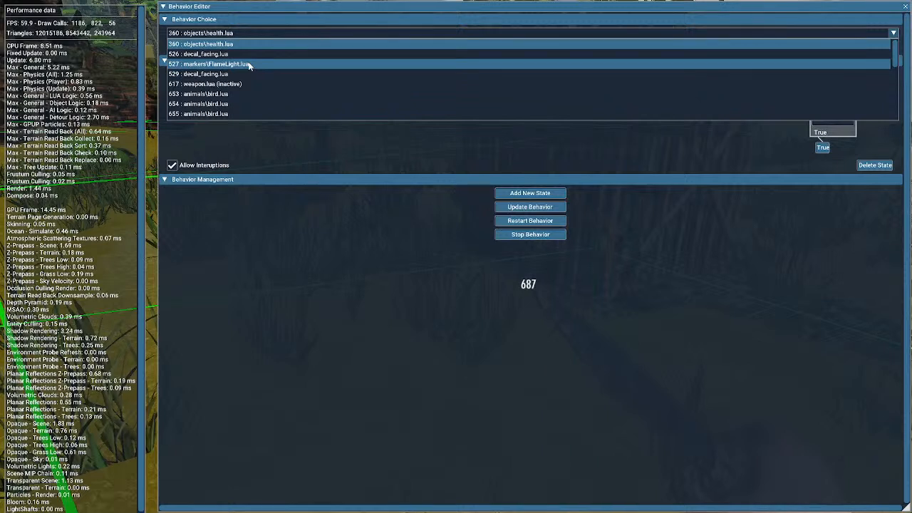
{"action": "scroll", "coordinate": [249, 65], "scroll_direction": "down", "scroll_amount": 10}
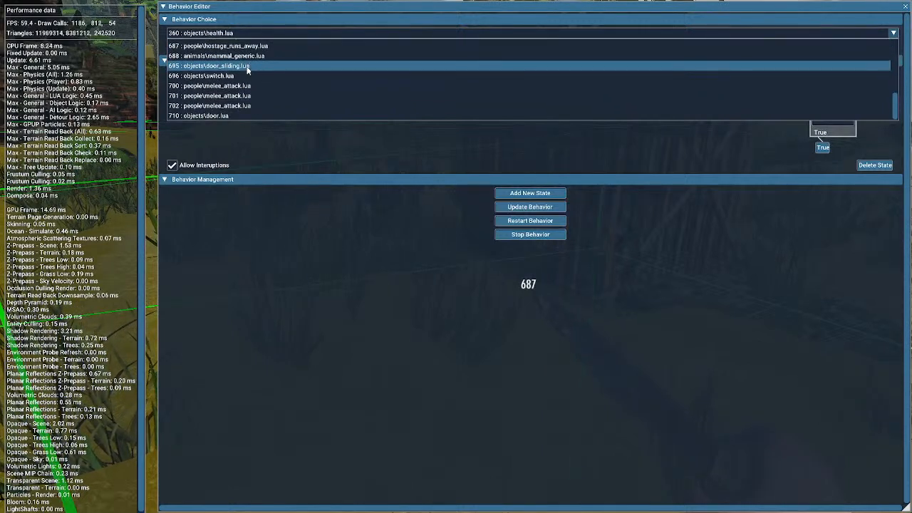
{"action": "scroll", "coordinate": [248, 69], "scroll_direction": "up", "scroll_amount": 10}
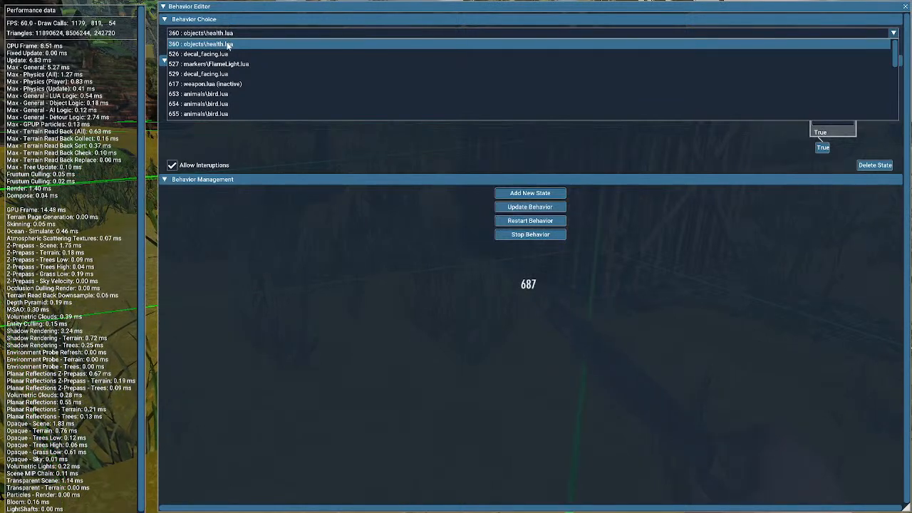
{"action": "left_click", "coordinate": [230, 45]}
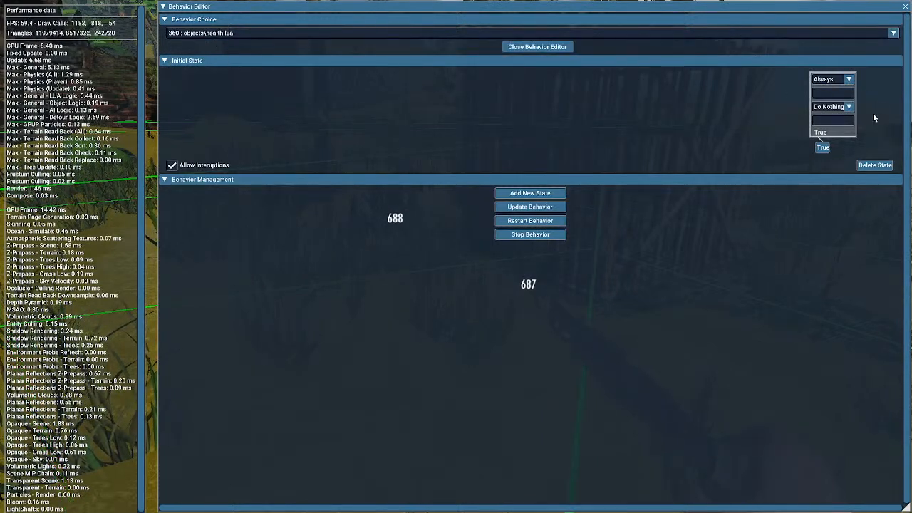
{"action": "left_click", "coordinate": [217, 34]}
{"action": "scroll", "coordinate": [241, 80], "scroll_direction": "down", "scroll_amount": 5}
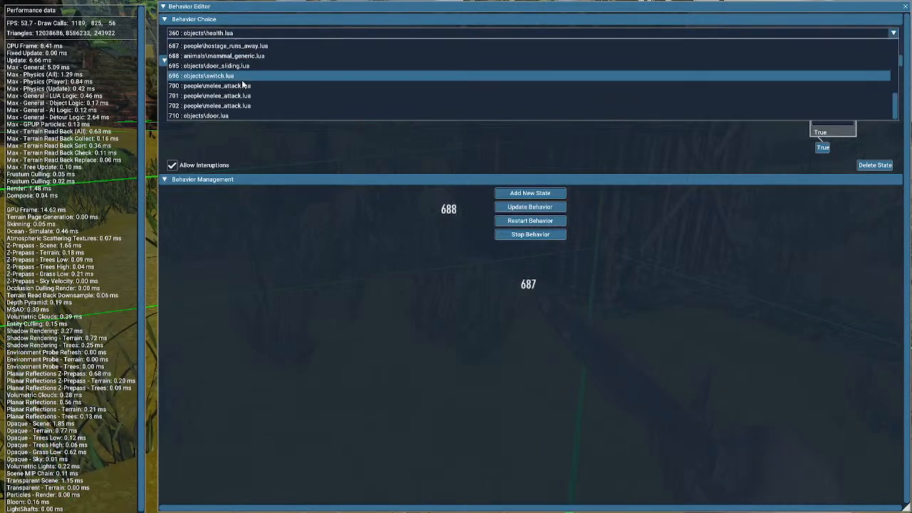
{"action": "scroll", "coordinate": [242, 79], "scroll_direction": "up", "scroll_amount": 2}
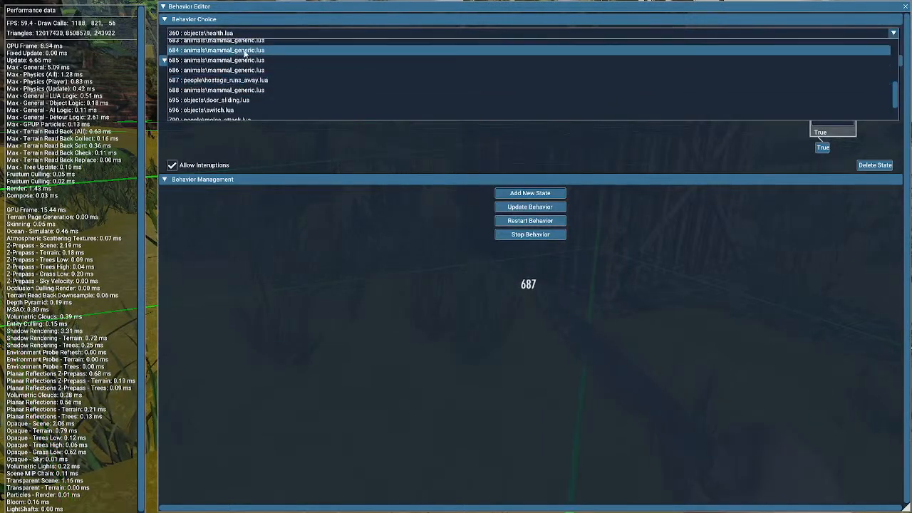
{"action": "left_click", "coordinate": [260, 81]}
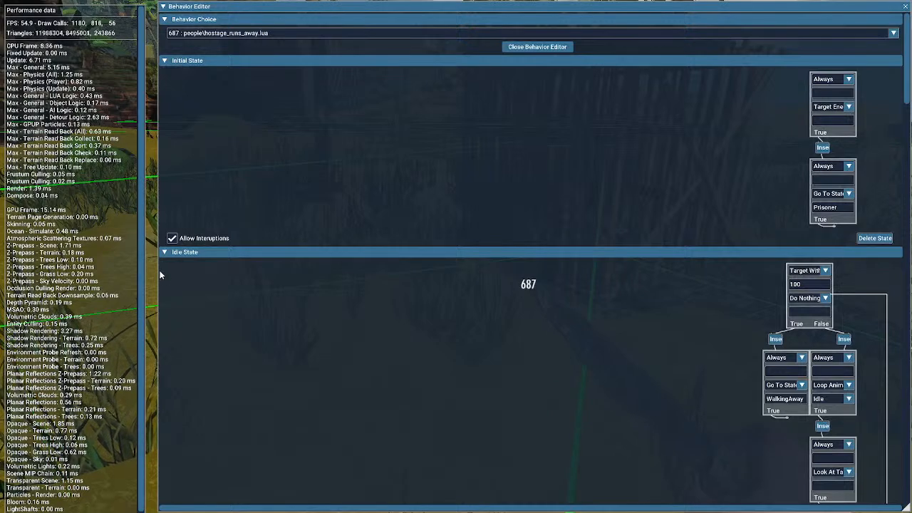
{"action": "left_click_drag", "start_coordinate": [158, 272], "coordinate": [147, 276]}
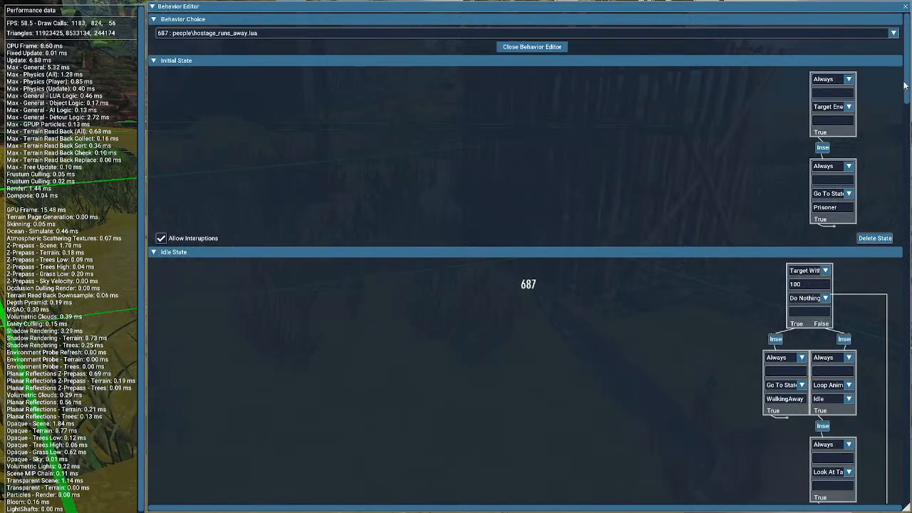
- Look through the hostage behavior's state graphs, past WalkingAway and Damage, down to the PRISONER state
{"action": "left_click_drag", "start_coordinate": [908, 89], "coordinate": [903, 176]}
{"action": "scroll", "coordinate": [904, 211], "scroll_direction": "down", "scroll_amount": 6}
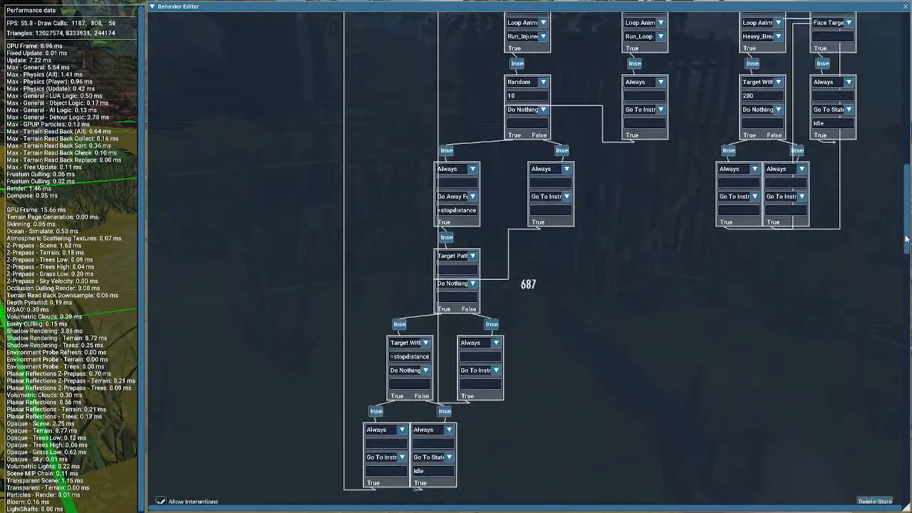
{"action": "scroll", "coordinate": [526, 285], "scroll_direction": "down", "scroll_amount": 2}
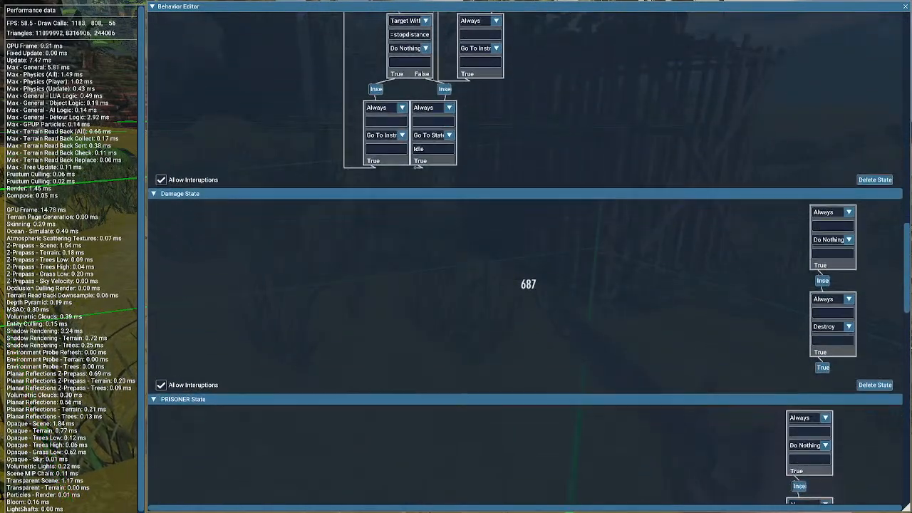
{"action": "scroll", "coordinate": [528, 283], "scroll_direction": "down", "scroll_amount": 4}
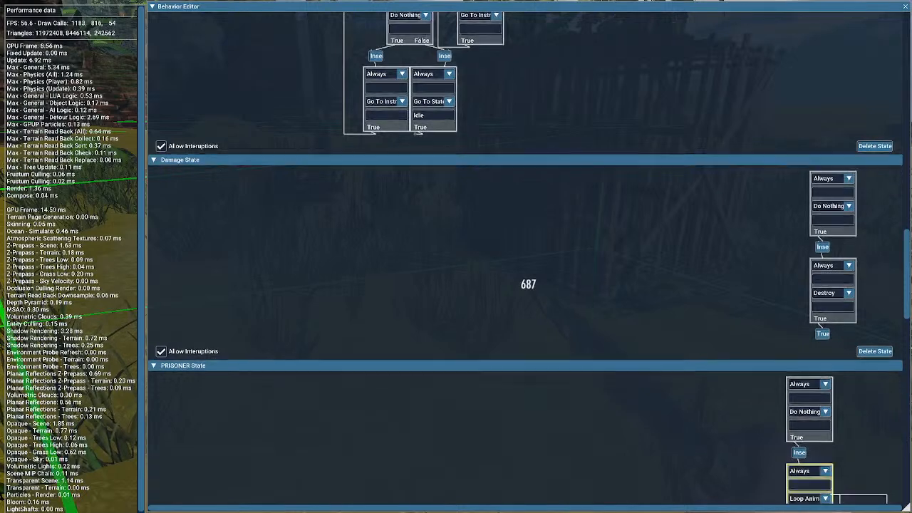
{"action": "scroll", "coordinate": [528, 283], "scroll_direction": "down", "scroll_amount": 2}
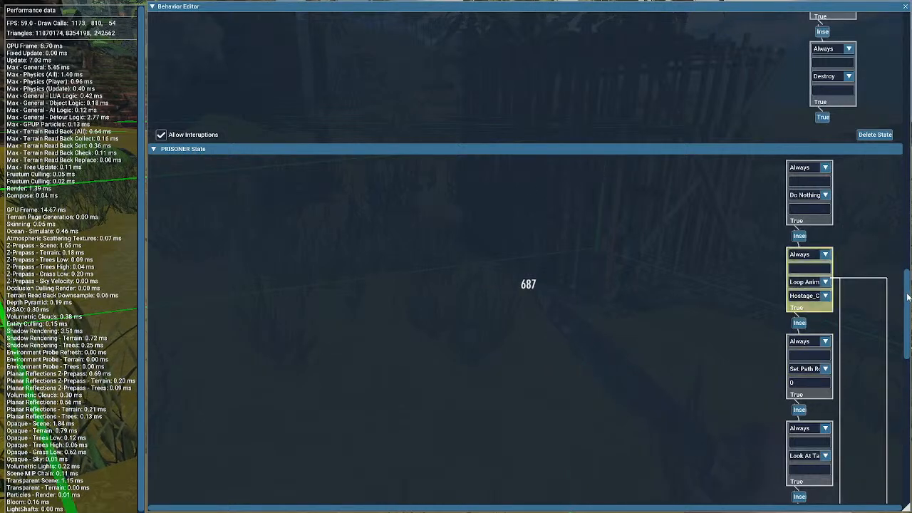
- Examine the PRISONER state's live instruction loop, from the looping hostage animation to the target distance check and its branches
{"action": "left_click_drag", "start_coordinate": [907, 297], "coordinate": [907, 332]}
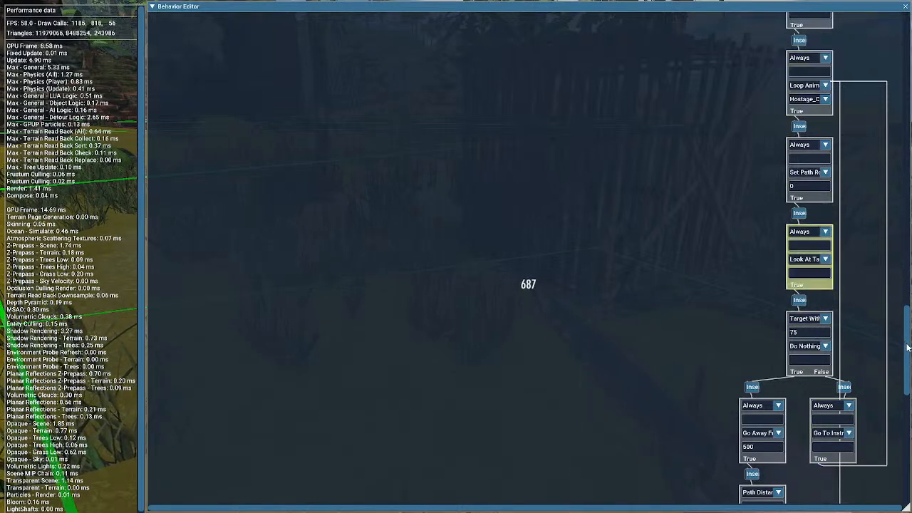
{"action": "left_click_drag", "start_coordinate": [907, 348], "coordinate": [907, 349]}
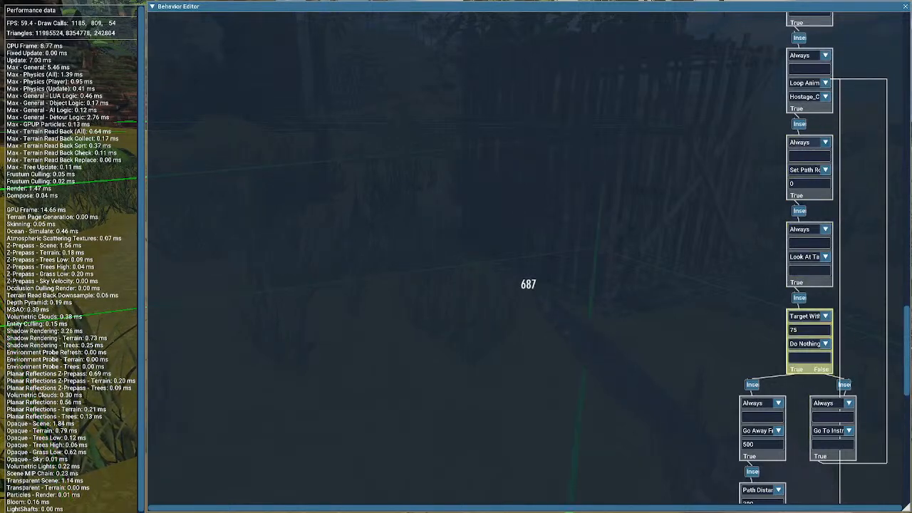
{"action": "left_click_drag", "start_coordinate": [907, 348], "coordinate": [896, 6]}
{"action": "left_click_drag", "start_coordinate": [900, 60], "coordinate": [907, 339]}
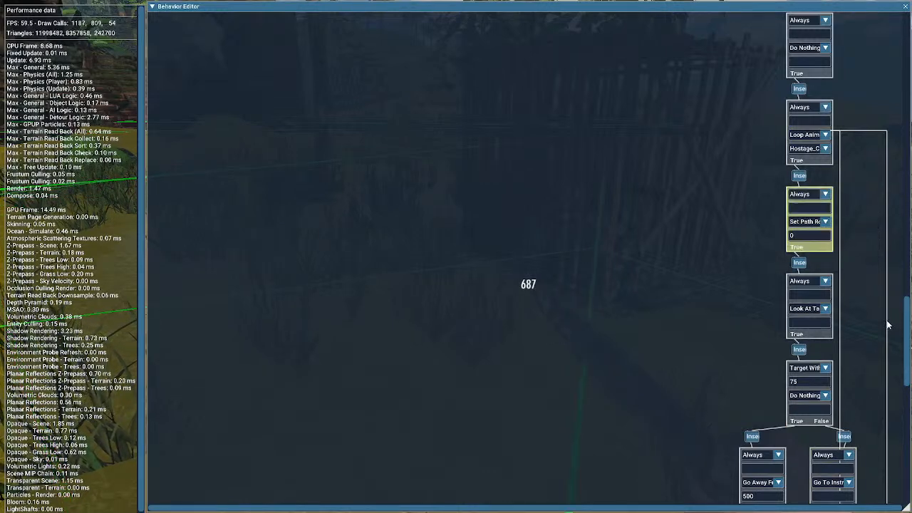
{"action": "left_click_drag", "start_coordinate": [908, 332], "coordinate": [907, 354]}
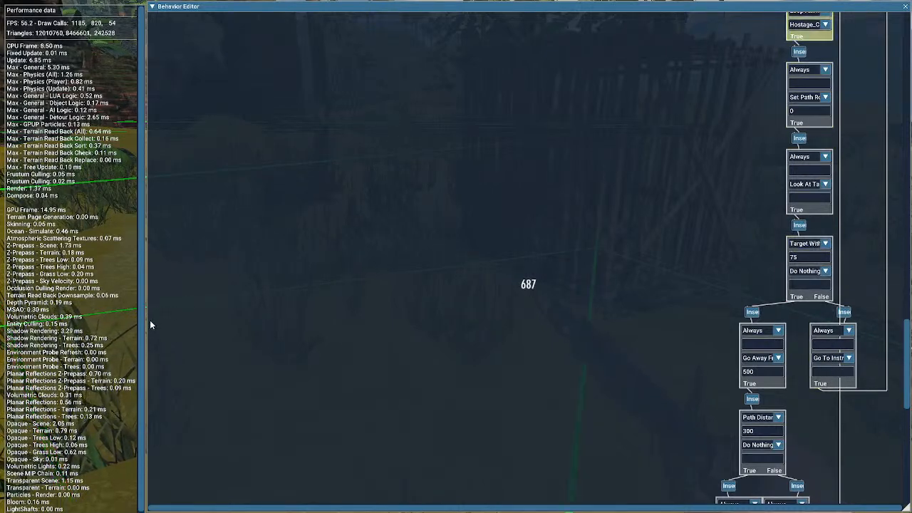
- Narrow the Behavior Editor so the cage shows beside it, with the PRISONER state's target distance check and lower branches in view
{"action": "left_click_drag", "start_coordinate": [151, 324], "coordinate": [557, 332]}
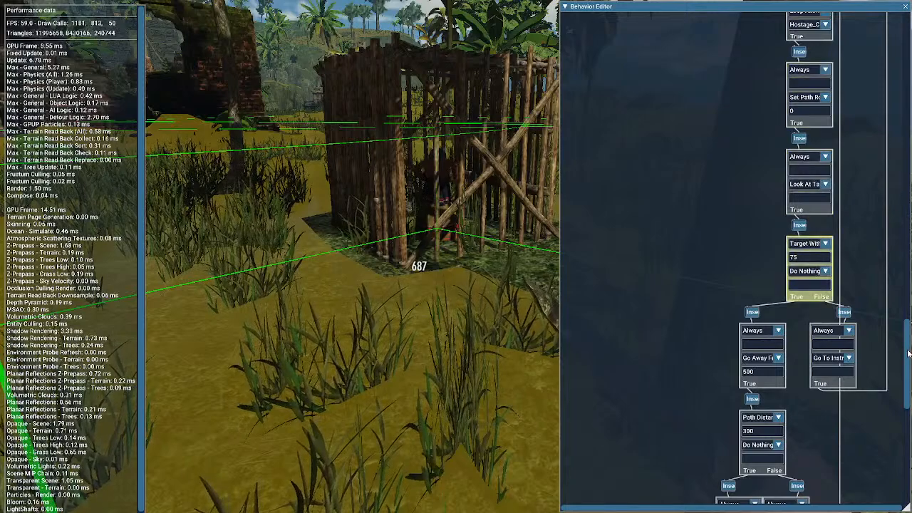
{"action": "mouse_move", "coordinate": [908, 353]}
{"action": "left_mouse_down"}
{"action": "mouse_move", "coordinate": [909, 295]}
{"action": "mouse_move", "coordinate": [905, 341]}
{"action": "left_mouse_up"}
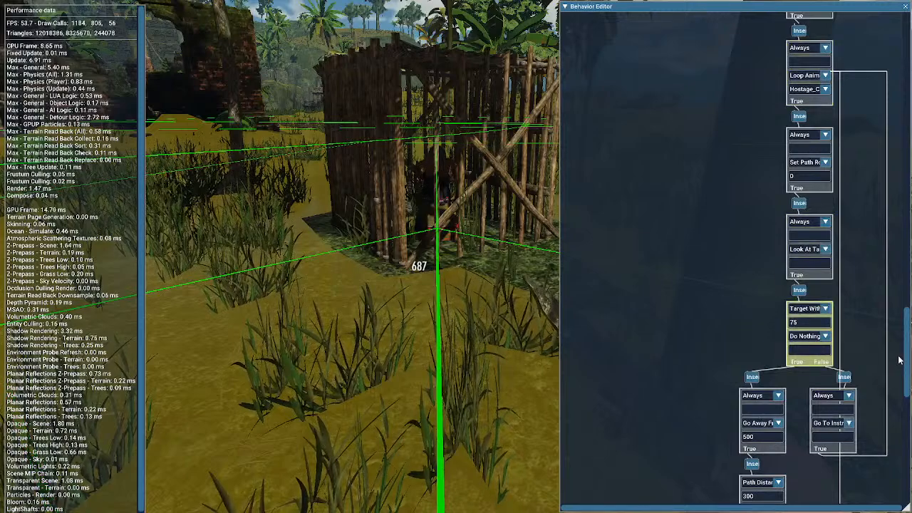
{"action": "scroll", "coordinate": [899, 360], "scroll_direction": "down", "scroll_amount": 4}
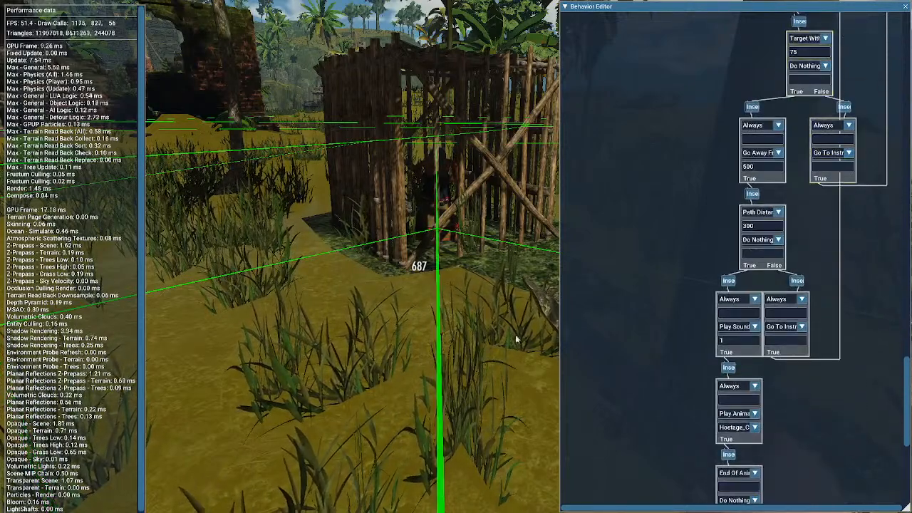
- Open the bamboo cage, step in beside the hostage to trigger the escape, and back out
{"action": "key", "text": "w"}
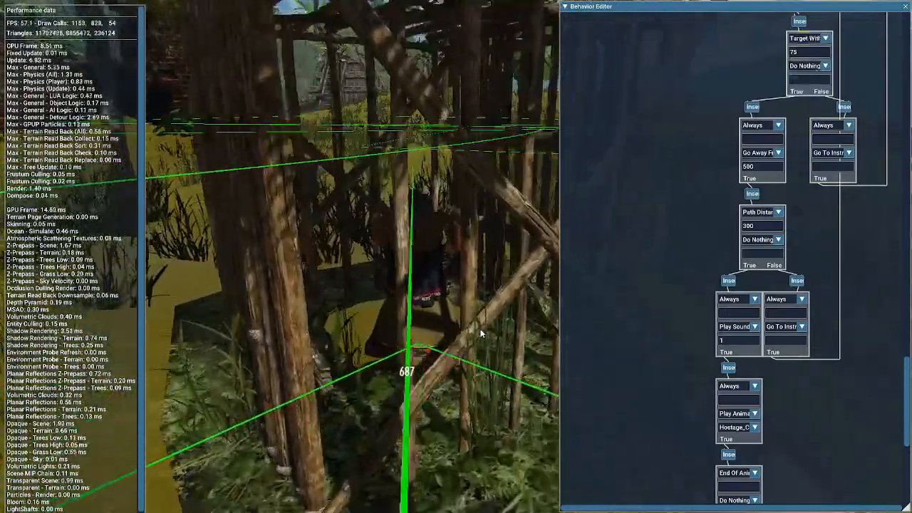
{"action": "key", "text": "e"}
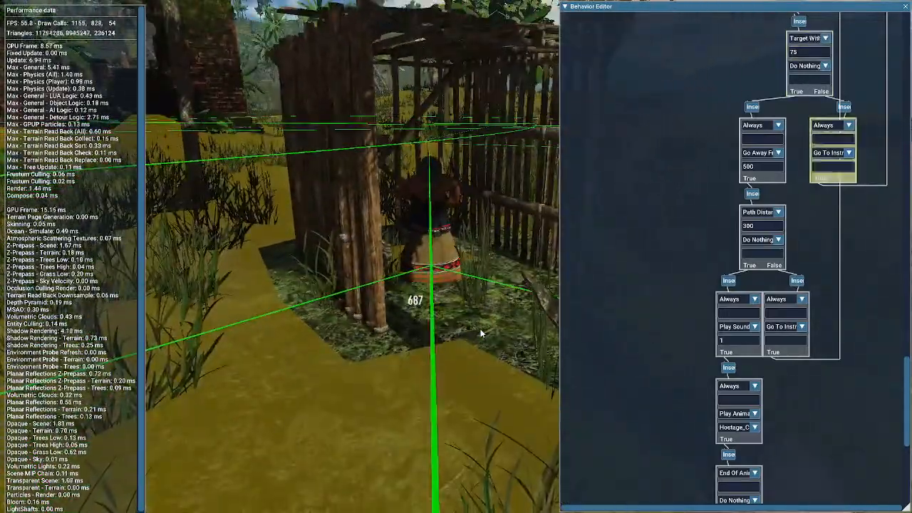
{"action": "key", "text": "w"}
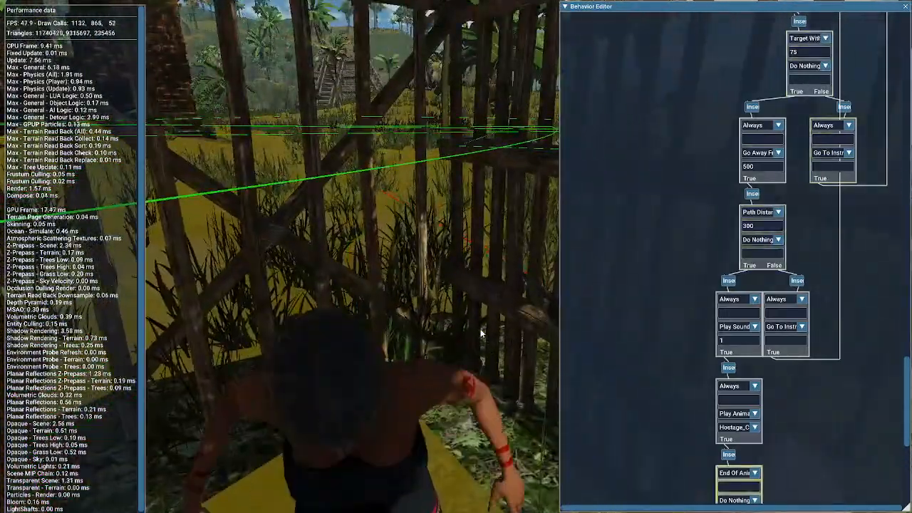
{"action": "key", "text": "s"}
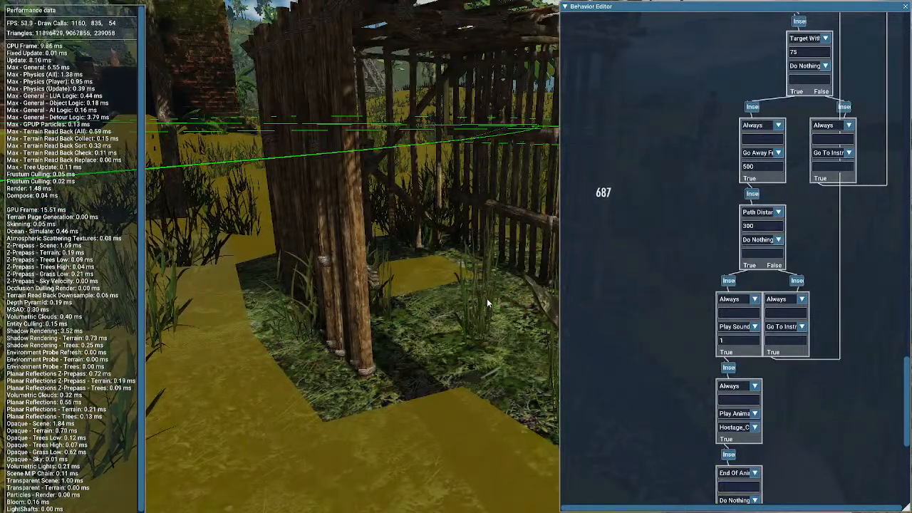
- Widen the Behavior Editor and examine the freed hostage's live instructions in the WalkingAway and IDLE states
{"action": "left_click_drag", "start_coordinate": [907, 369], "coordinate": [892, 169]}
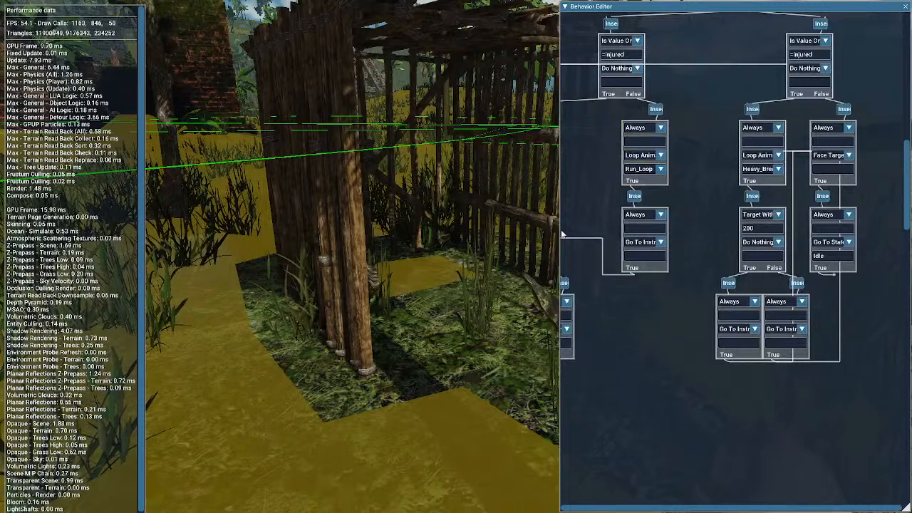
{"action": "left_click_drag", "start_coordinate": [562, 234], "coordinate": [151, 274]}
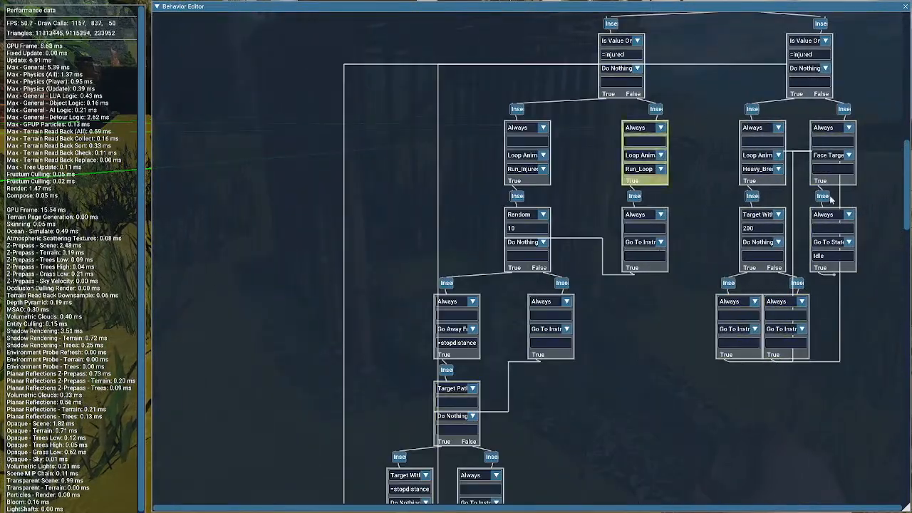
{"action": "mouse_move", "coordinate": [905, 196]}
{"action": "left_mouse_down"}
{"action": "mouse_move", "coordinate": [904, 318]}
{"action": "mouse_move", "coordinate": [906, 150]}
{"action": "mouse_move", "coordinate": [906, 193]}
{"action": "left_mouse_up"}
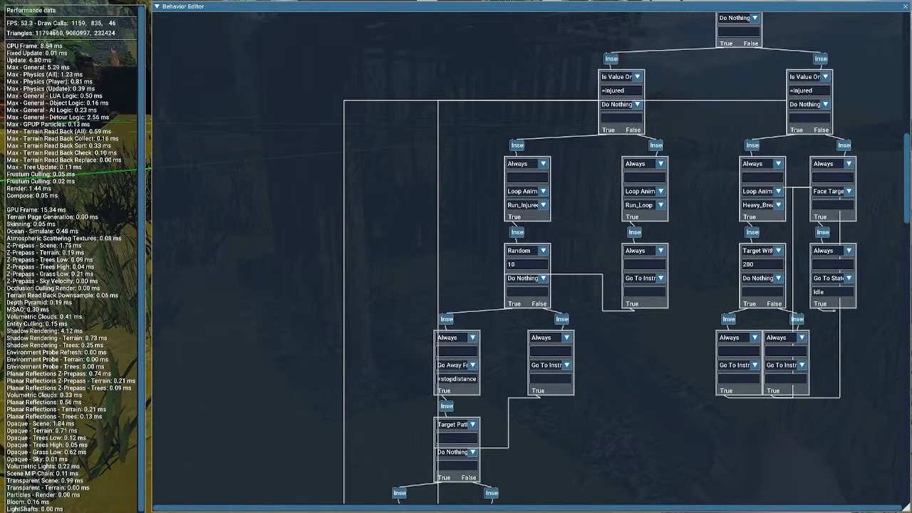
{"action": "left_click_drag", "start_coordinate": [907, 173], "coordinate": [907, 83]}
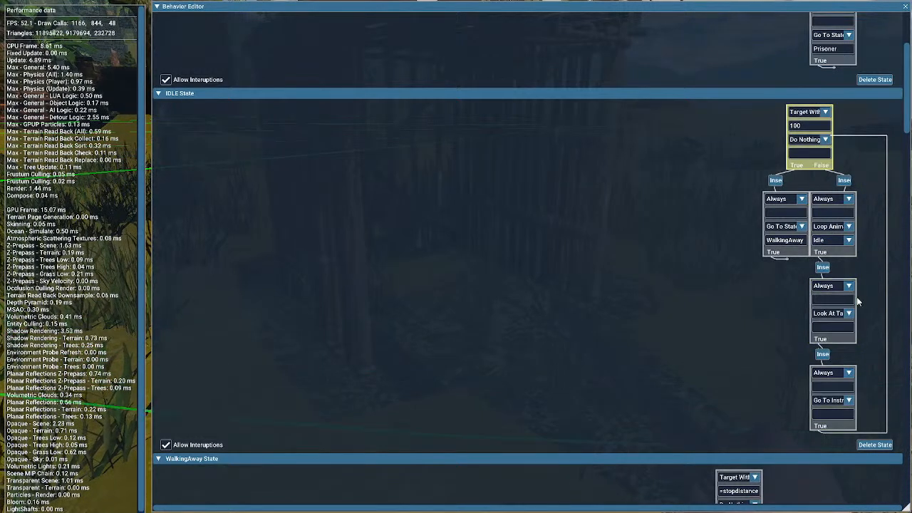
- Return to the running level test and walk away from the empty bamboo cage
{"action": "key", "text": "Tab"}
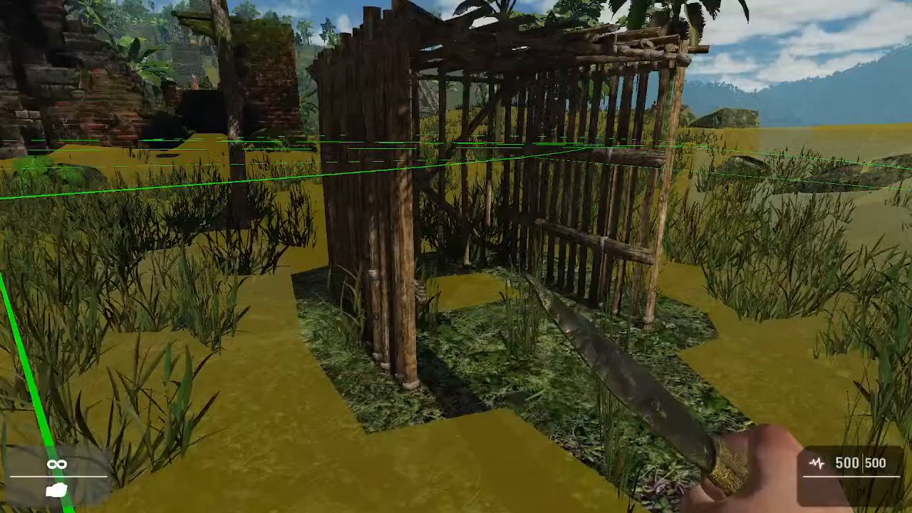
{"action": "key", "text": "w"}
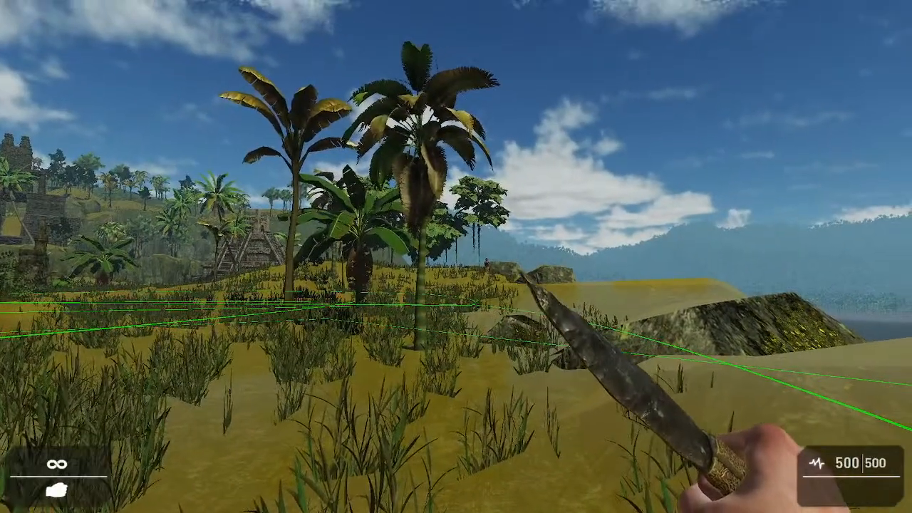
- Check the freed hostage's live instruction in the IDLE state, and close the Behavior Editor
{"action": "key", "text": "Tab"}
{"action": "scroll", "coordinate": [609, 387], "scroll_direction": "down", "scroll_amount": 15}
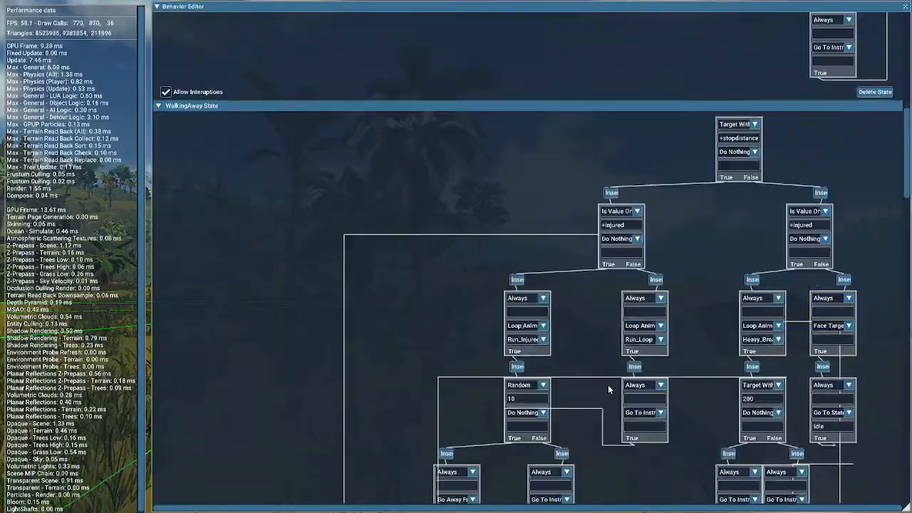
{"action": "left_click", "coordinate": [531, 478]}
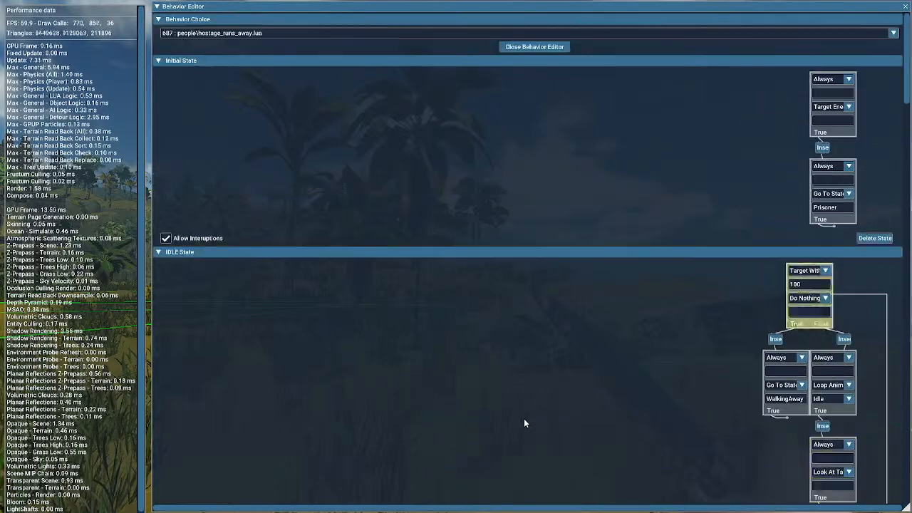
{"action": "key", "text": "Tab"}
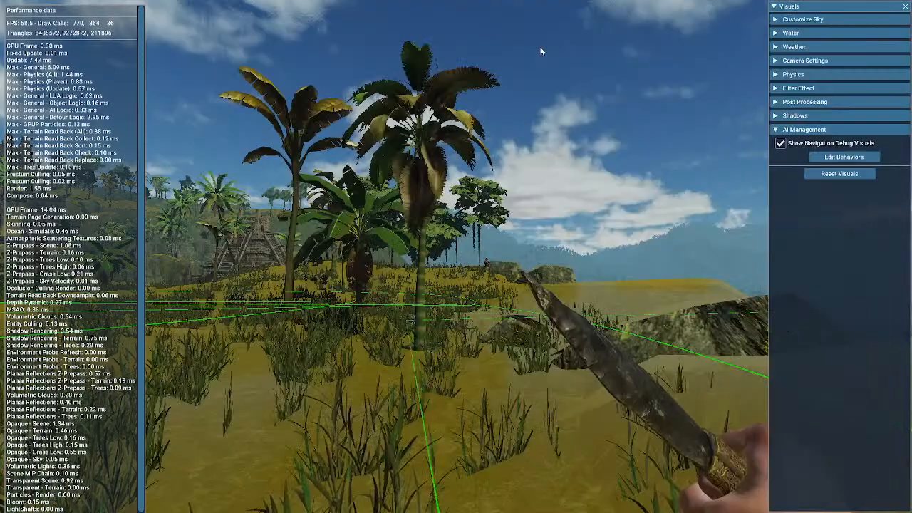
- Set the camera FOV to 13 and turn the view to center the distant hostage
{"action": "left_click", "coordinate": [827, 58]}
{"action": "left_click_drag", "start_coordinate": [860, 100], "coordinate": [829, 106]}
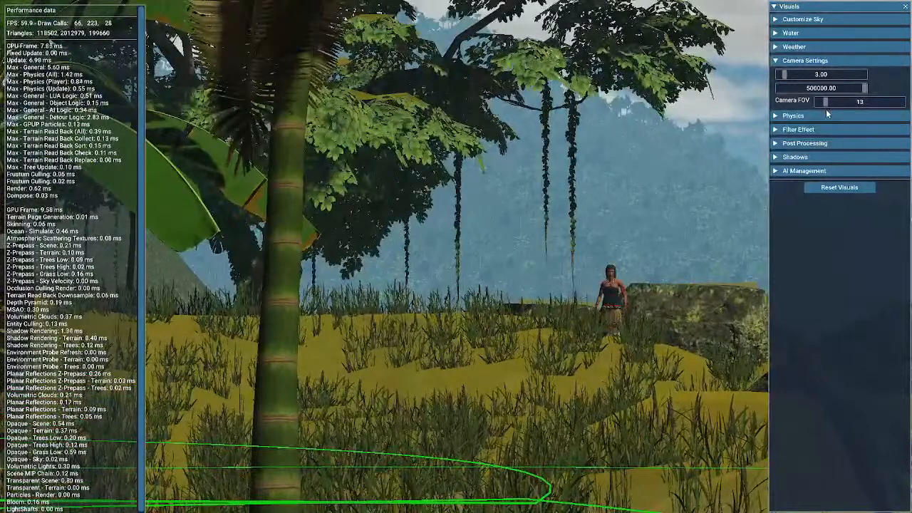
{"action": "key", "text": "Tab"}
{"action": "key", "text": "Tab"}
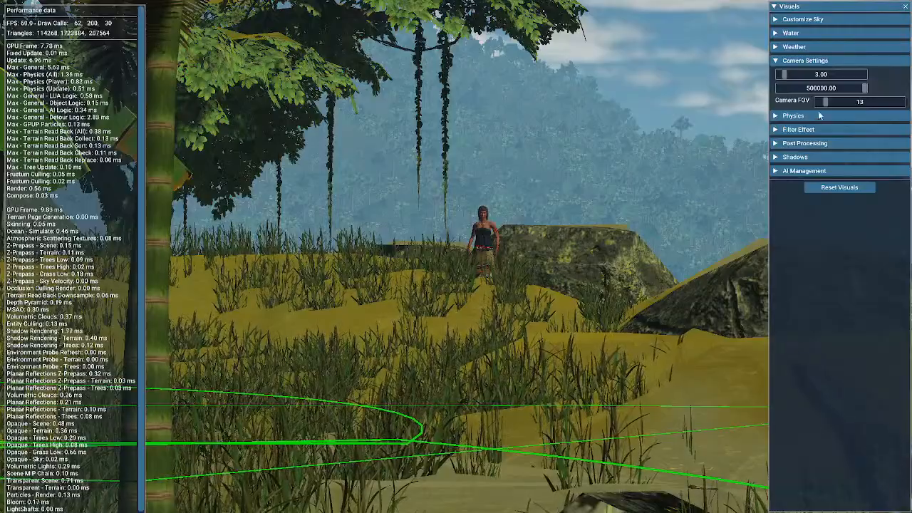
- Set the camera FOV to 48 and back away past the bamboo cage in the running level test
{"action": "left_click_drag", "start_coordinate": [825, 101], "coordinate": [849, 101]}
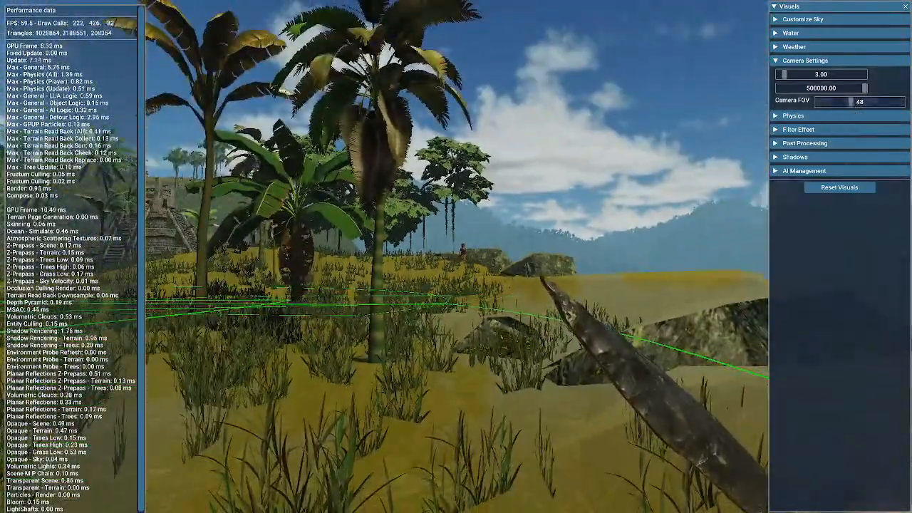
{"action": "key", "text": "Tab"}
{"action": "key", "text": "s"}
{"action": "key", "text": "a"}
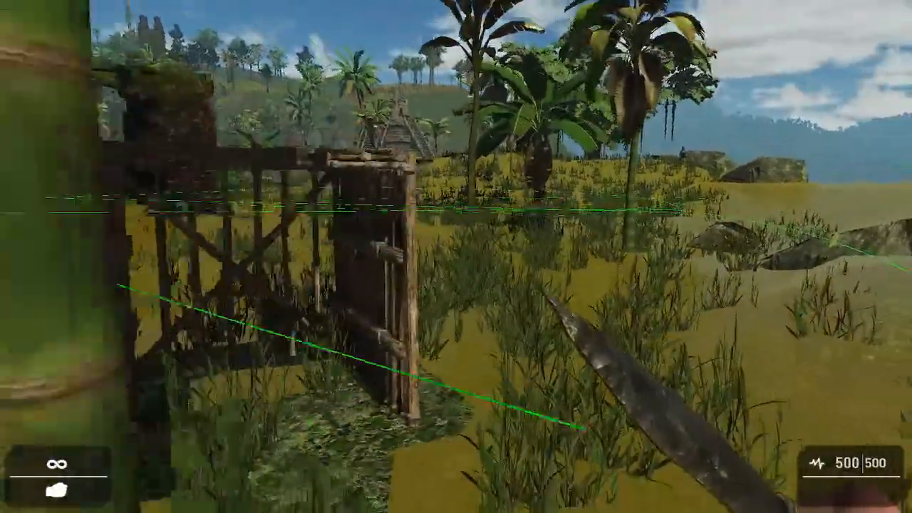
{"action": "key", "text": "d"}
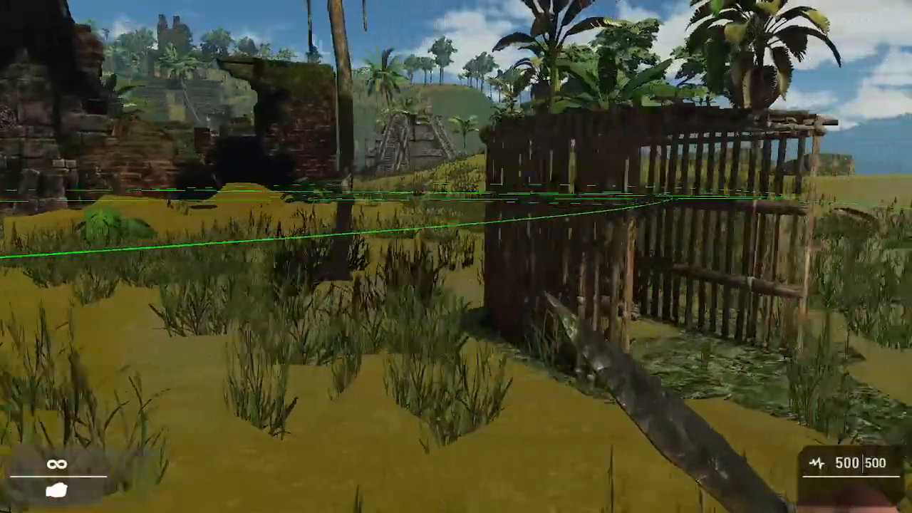
{"action": "key", "text": "a"}
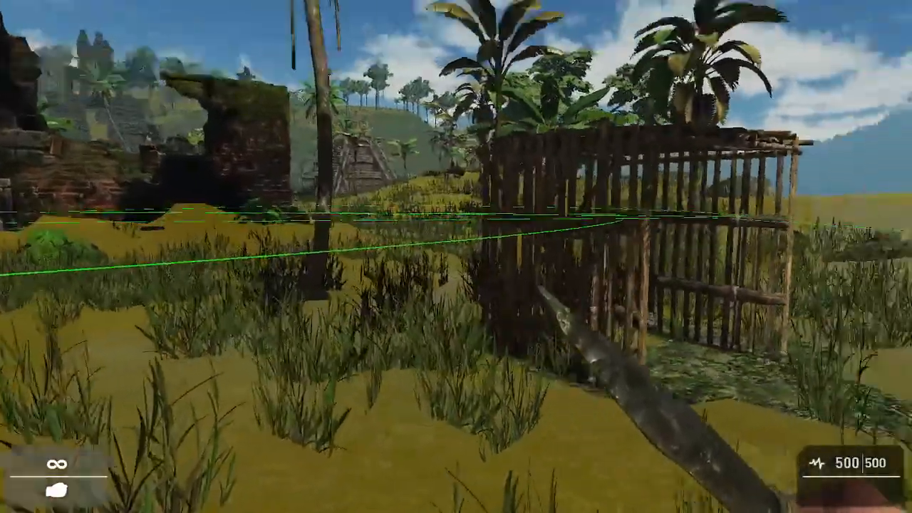
- Walk around the empty bamboo cage and the nearby stone gate to view the green navigation lines
{"action": "key", "text": "w"}
{"action": "key", "text": "d"}
{"action": "key", "text": "w"}
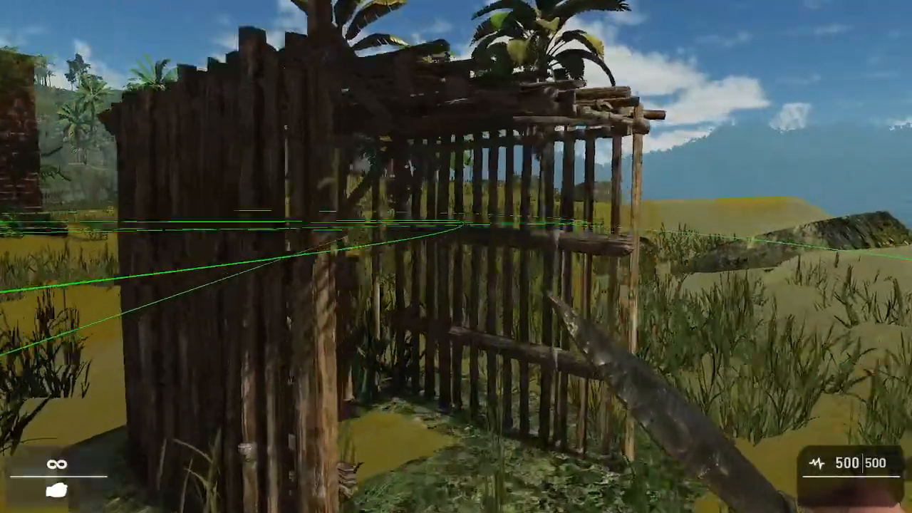
{"action": "key", "text": "d"}
{"action": "key", "text": "d"}
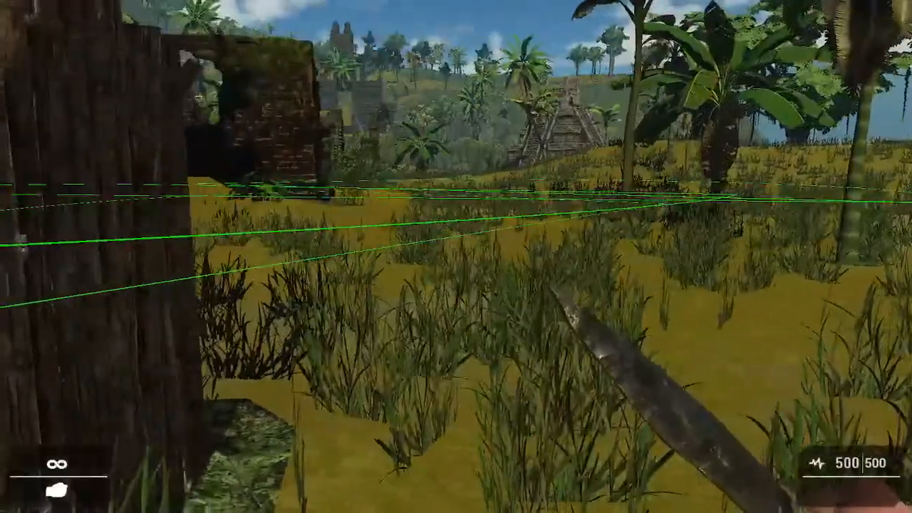
{"action": "key", "text": "w"}
{"action": "key", "text": "a"}
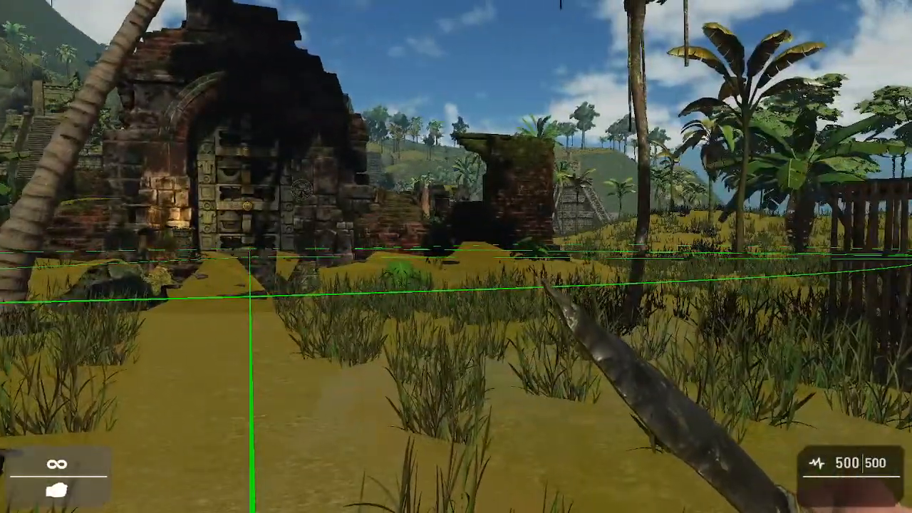
{"action": "key", "text": "d"}
{"action": "key", "text": "d"}
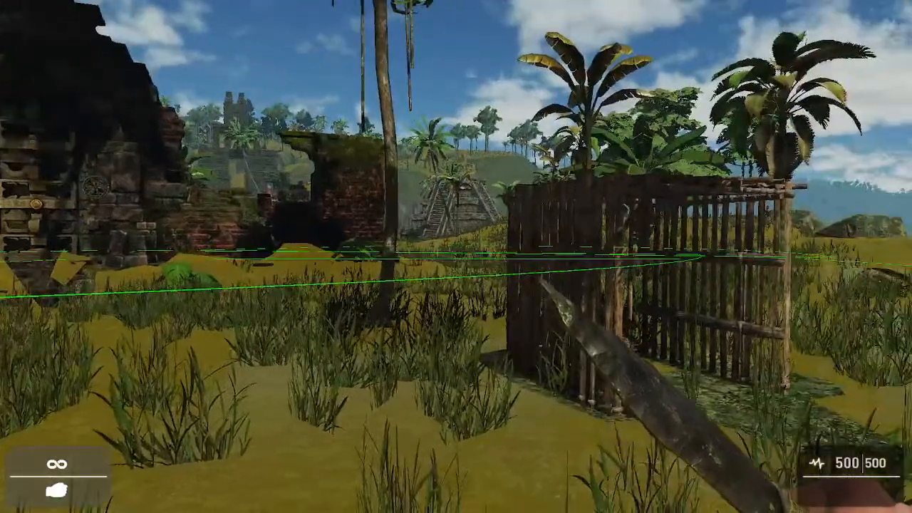
{"action": "key", "text": "a"}
{"action": "key", "text": "s"}
- Open the Behavior Editor from the AI management settings and look over the list of the level's behaviors
{"action": "key", "text": "Tab"}
{"action": "key", "text": "Tab"}
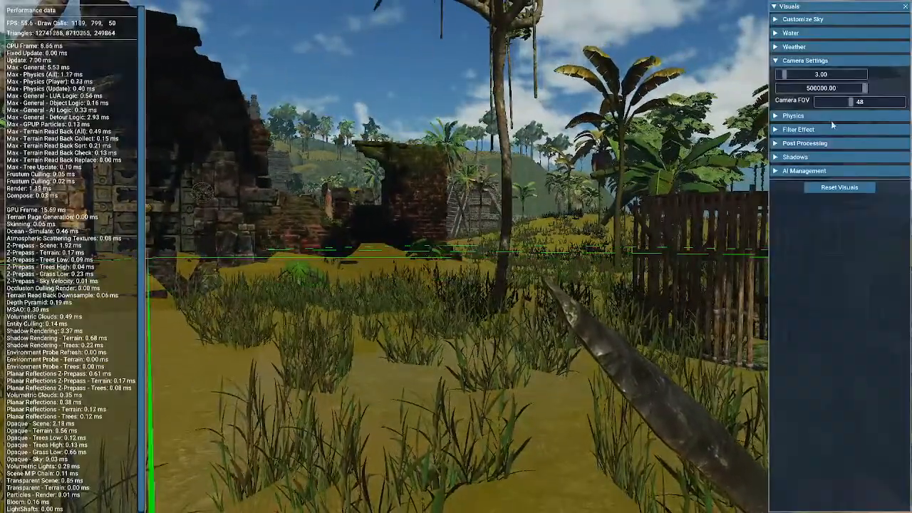
{"action": "left_click", "coordinate": [830, 172]}
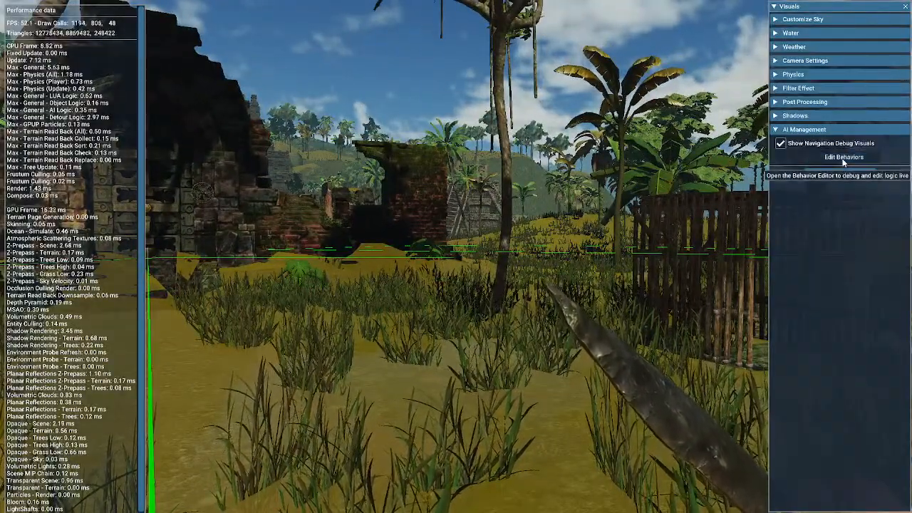
{"action": "left_click", "coordinate": [842, 158]}
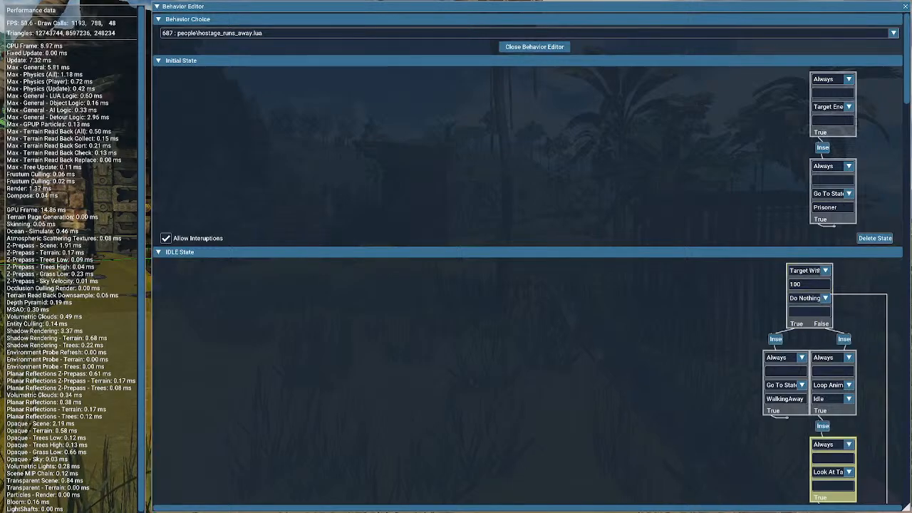
{"action": "left_click_drag", "start_coordinate": [908, 85], "coordinate": [899, 57]}
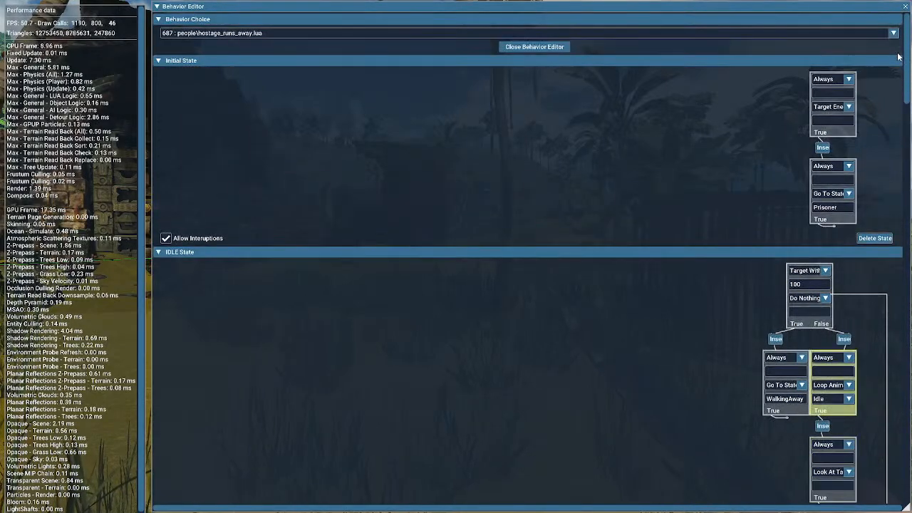
{"action": "left_click", "coordinate": [249, 33]}
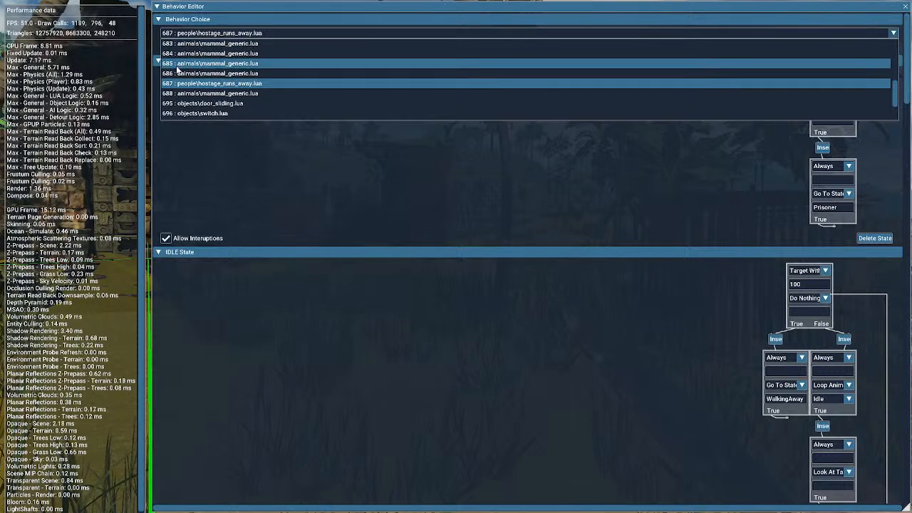
{"action": "left_click", "coordinate": [230, 32]}
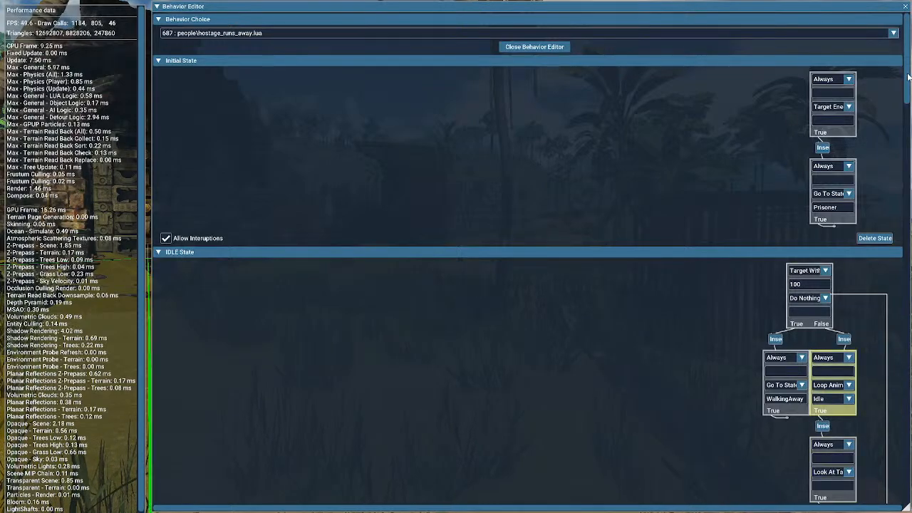
- Examine the WalkingAway state's branches in people\hostage_runs_away.lua and return to the Initial state
{"action": "left_click_drag", "start_coordinate": [908, 77], "coordinate": [879, 251]}
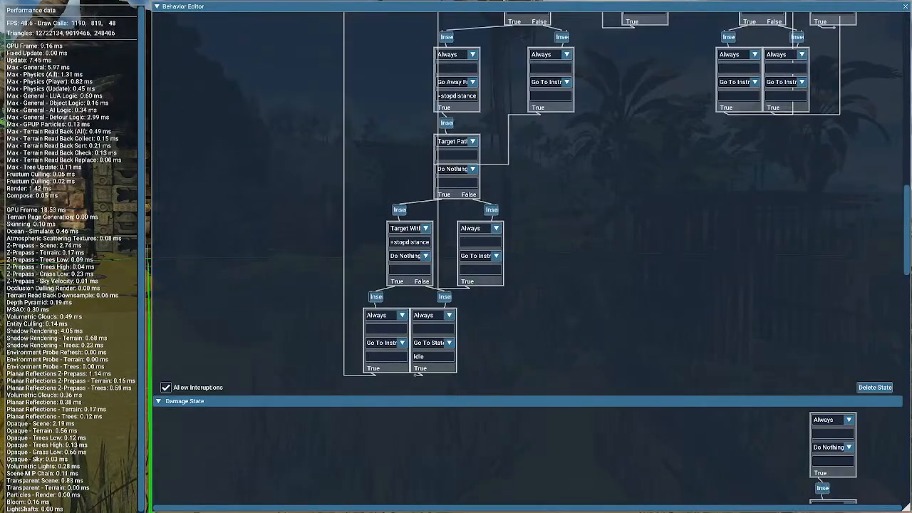
{"action": "scroll", "coordinate": [906, 216], "scroll_direction": "up", "scroll_amount": 3}
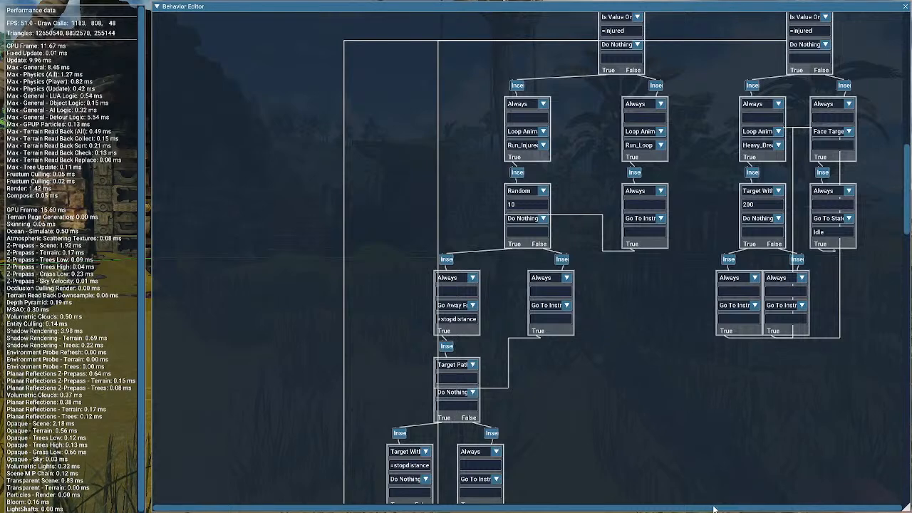
{"action": "scroll", "coordinate": [357, 79], "scroll_direction": "up", "scroll_amount": 5}
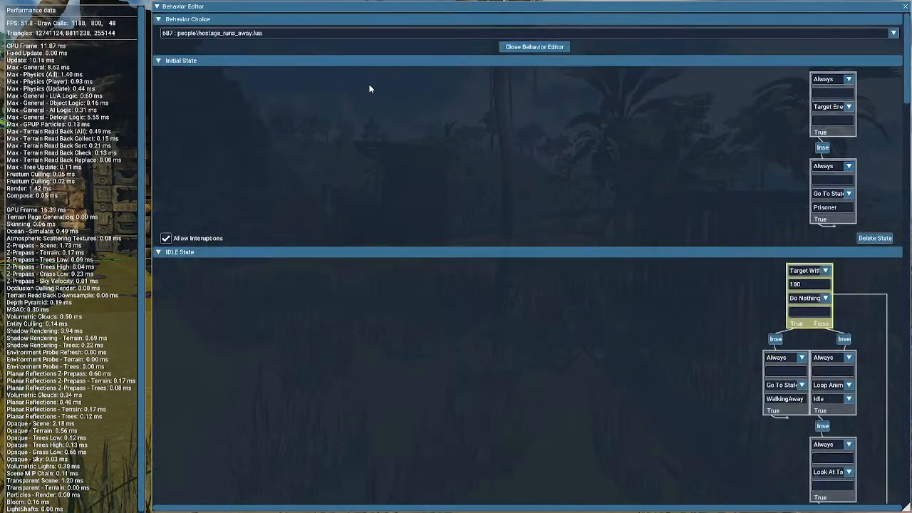
- Browse the level's behaviors and load 655 : animals\bird.lua for inspection
{"action": "left_click", "coordinate": [261, 33]}
{"action": "scroll", "coordinate": [265, 114], "scroll_direction": "up", "scroll_amount": 5}
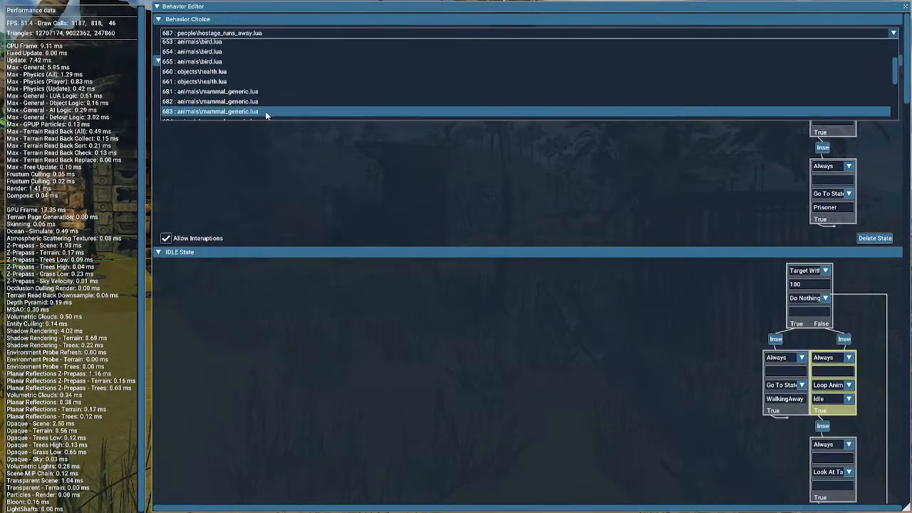
{"action": "scroll", "coordinate": [264, 114], "scroll_direction": "up", "scroll_amount": 2}
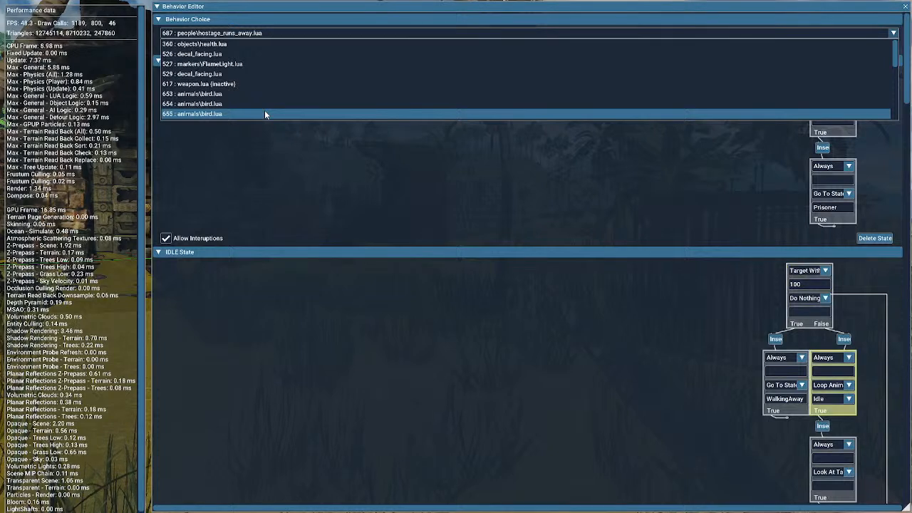
{"action": "scroll", "coordinate": [269, 81], "scroll_direction": "down", "scroll_amount": 3}
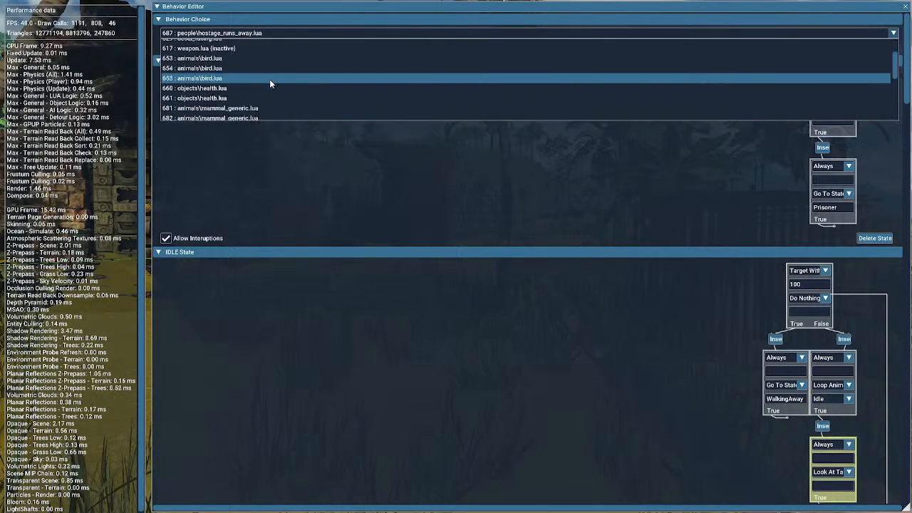
{"action": "left_click", "coordinate": [270, 79]}
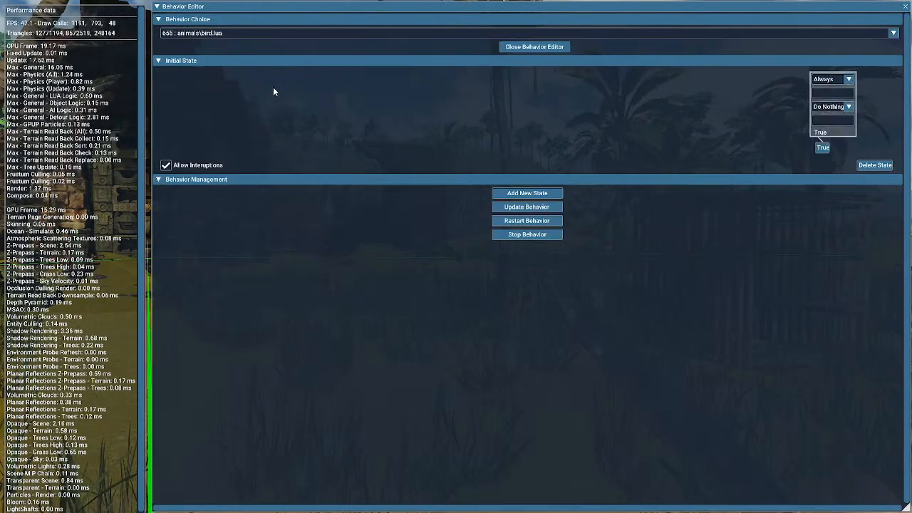
- Load behavior 702 : people\melee_attack.lua in the Behavior Editor
{"action": "left_click", "coordinate": [232, 34]}
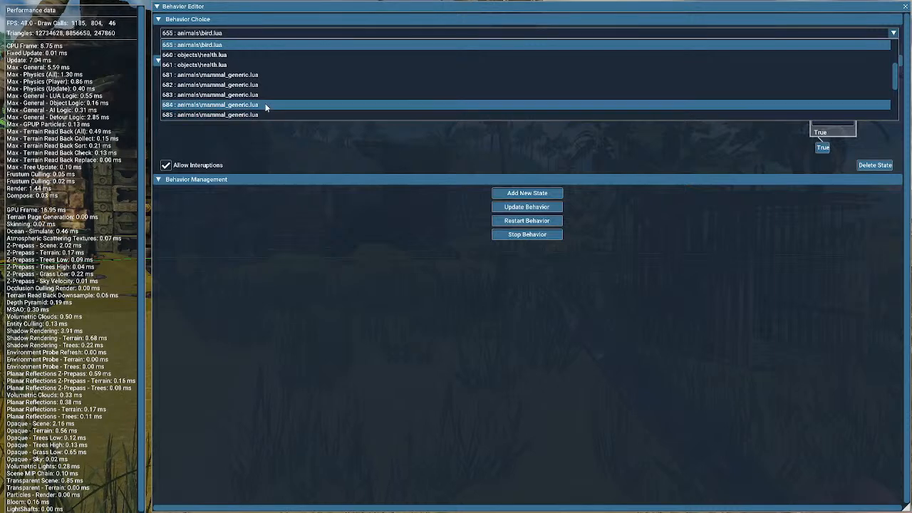
{"action": "scroll", "coordinate": [265, 105], "scroll_direction": "down", "scroll_amount": 5}
{"action": "left_click", "coordinate": [253, 107]}
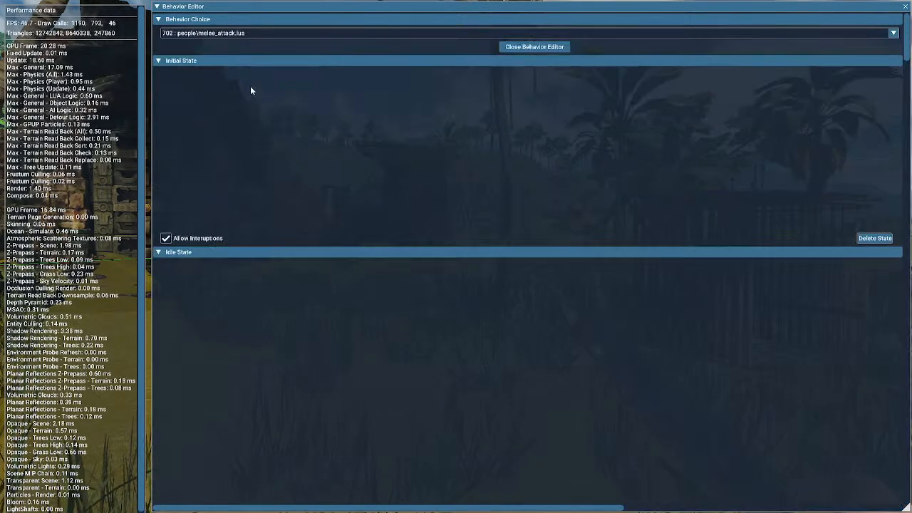
- Examine the melee attack behavior's attack animation, target damage, hit reaction and Run Away To Recharge branches
{"action": "scroll", "coordinate": [517, 163], "scroll_direction": "down", "scroll_amount": 10}
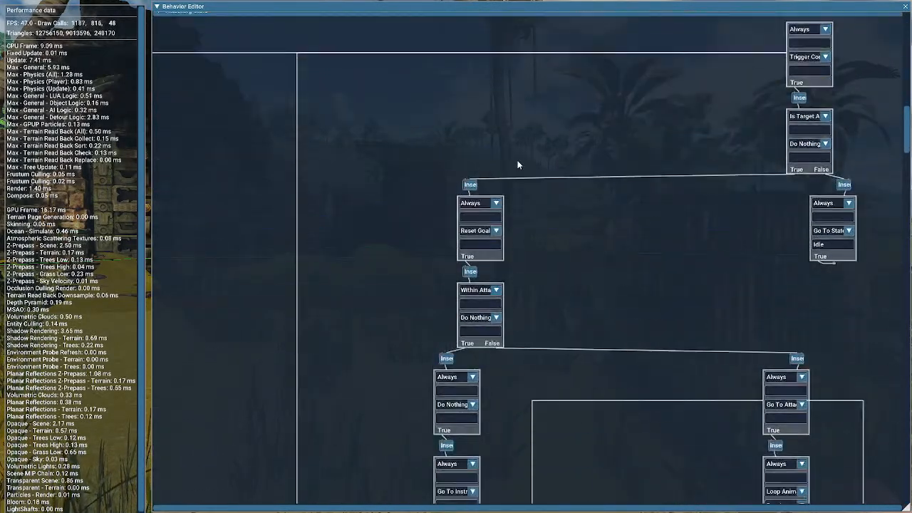
{"action": "scroll", "coordinate": [517, 163], "scroll_direction": "down", "scroll_amount": 8}
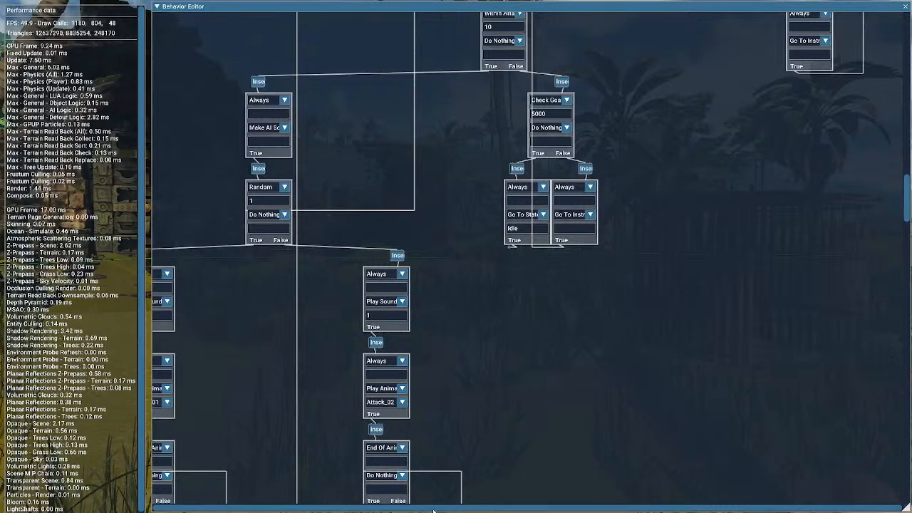
{"action": "scroll", "coordinate": [459, 344], "scroll_direction": "down", "scroll_amount": 3}
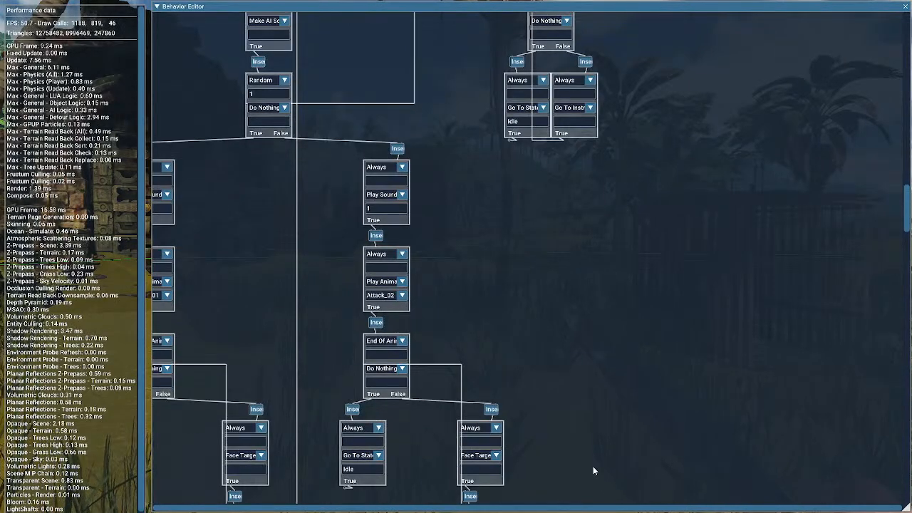
{"action": "scroll", "coordinate": [607, 299], "scroll_direction": "down", "scroll_amount": 15}
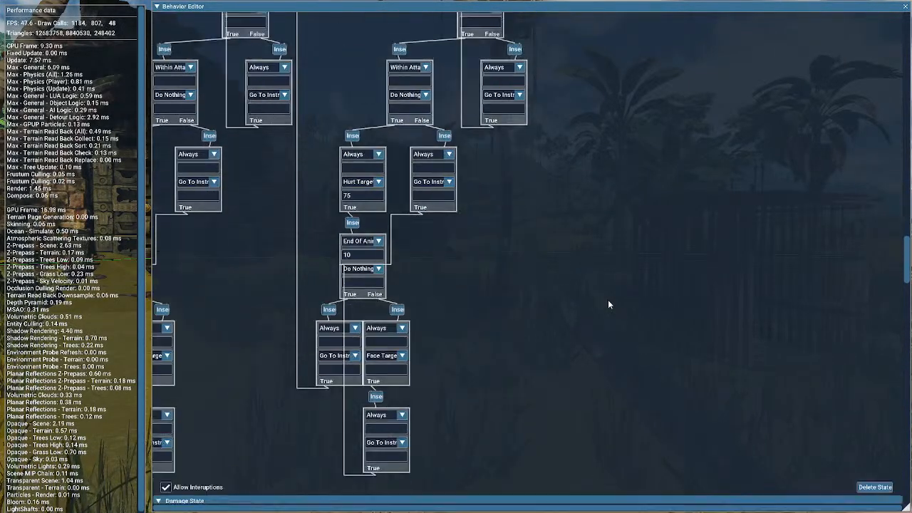
{"action": "scroll", "coordinate": [609, 304], "scroll_direction": "down", "scroll_amount": 15}
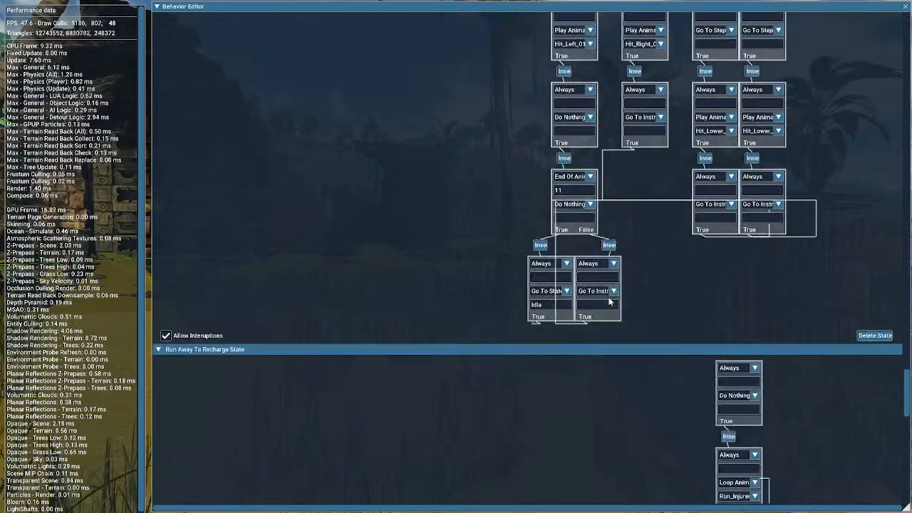
{"action": "scroll", "coordinate": [609, 301], "scroll_direction": "up", "scroll_amount": 15}
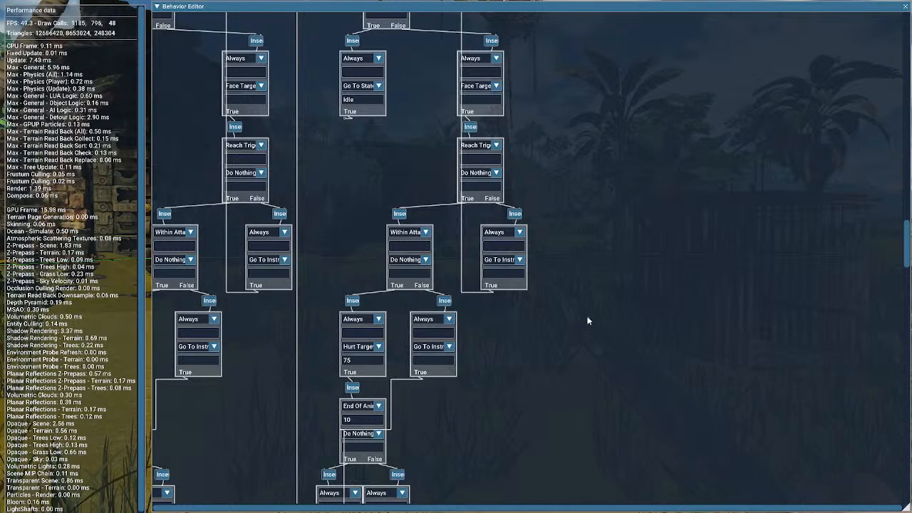
{"action": "scroll", "coordinate": [560, 277], "scroll_direction": "up", "scroll_amount": 5}
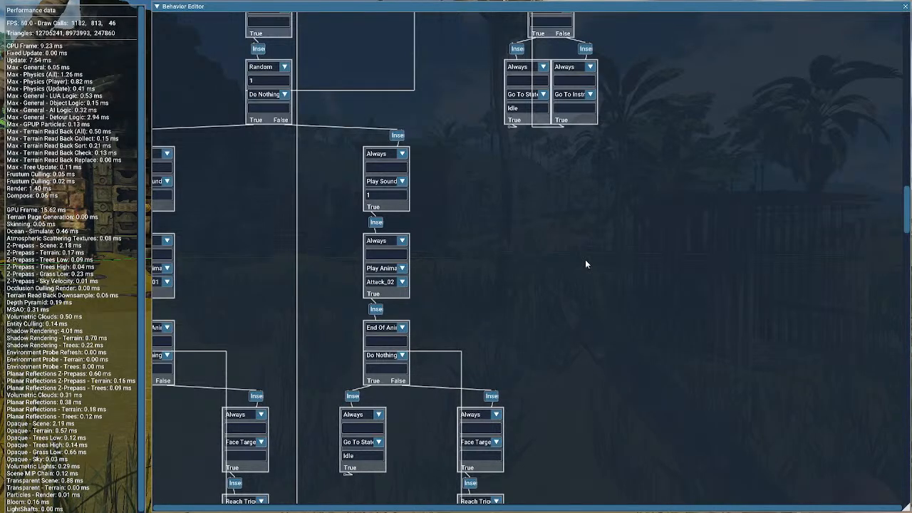
- Review the melee attack behavior's Idle, Attacking, Damage and Run Away To Recharge states and close the Behavior Editor
{"action": "scroll", "coordinate": [575, 242], "scroll_direction": "up", "scroll_amount": 15}
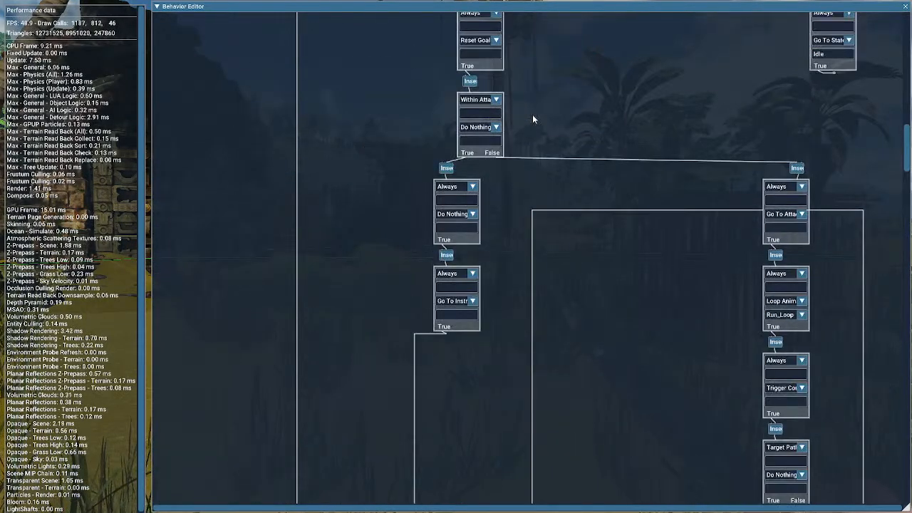
{"action": "scroll", "coordinate": [499, 135], "scroll_direction": "up", "scroll_amount": 3}
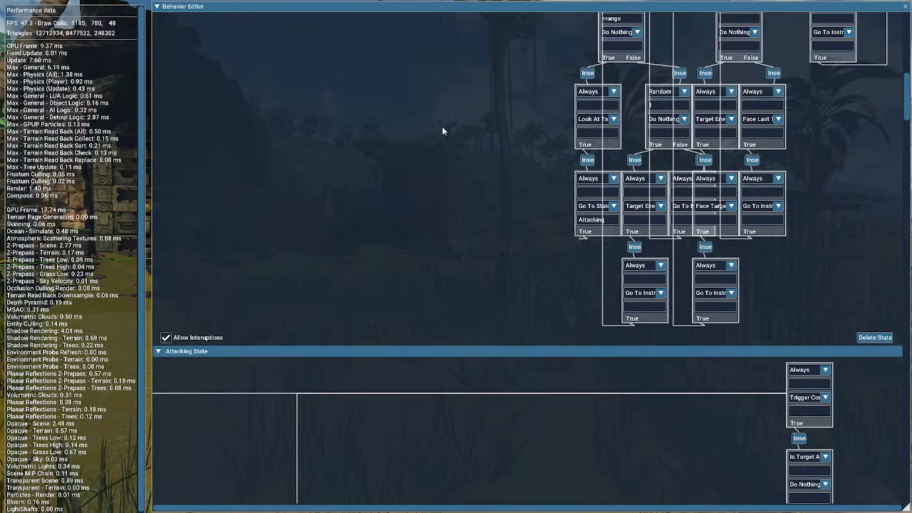
{"action": "scroll", "coordinate": [541, 271], "scroll_direction": "down", "scroll_amount": 15}
{"action": "scroll", "coordinate": [508, 227], "scroll_direction": "down", "scroll_amount": 10}
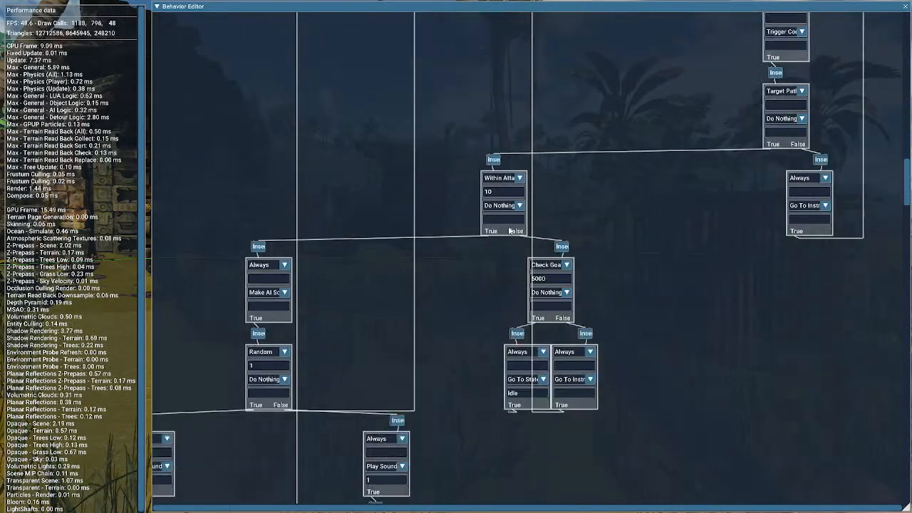
{"action": "scroll", "coordinate": [516, 238], "scroll_direction": "down", "scroll_amount": 5}
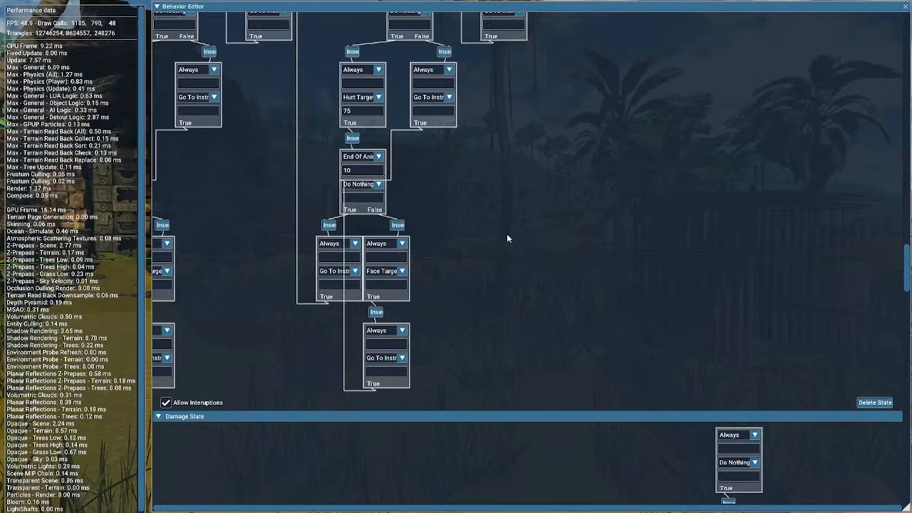
{"action": "scroll", "coordinate": [513, 317], "scroll_direction": "down", "scroll_amount": 15}
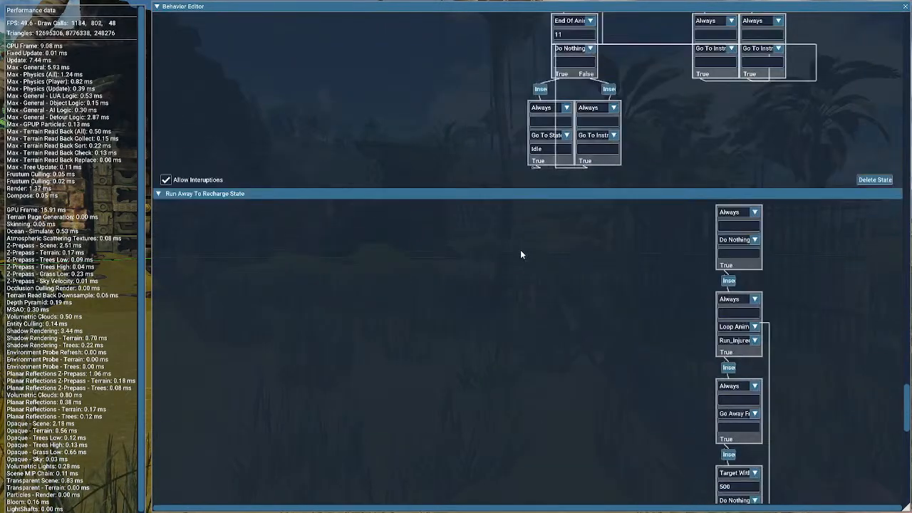
{"action": "scroll", "coordinate": [531, 283], "scroll_direction": "up", "scroll_amount": 20}
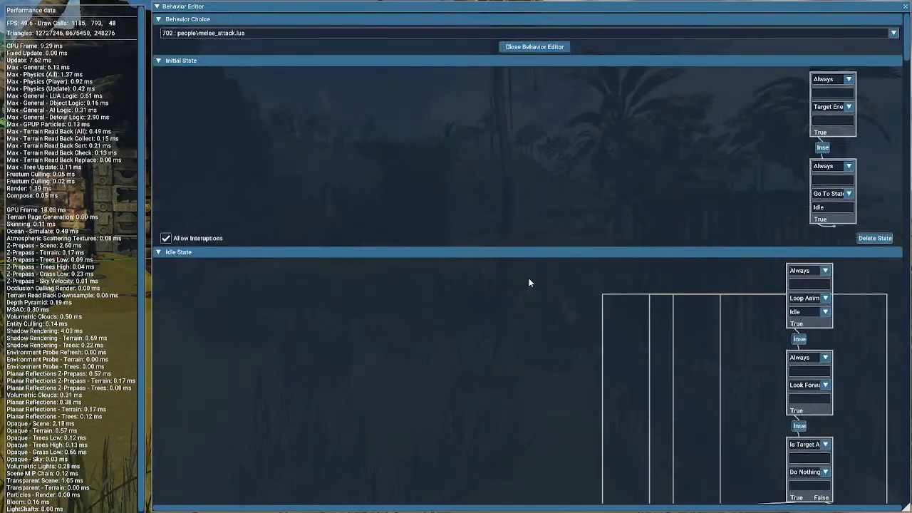
{"action": "left_click", "coordinate": [538, 48]}
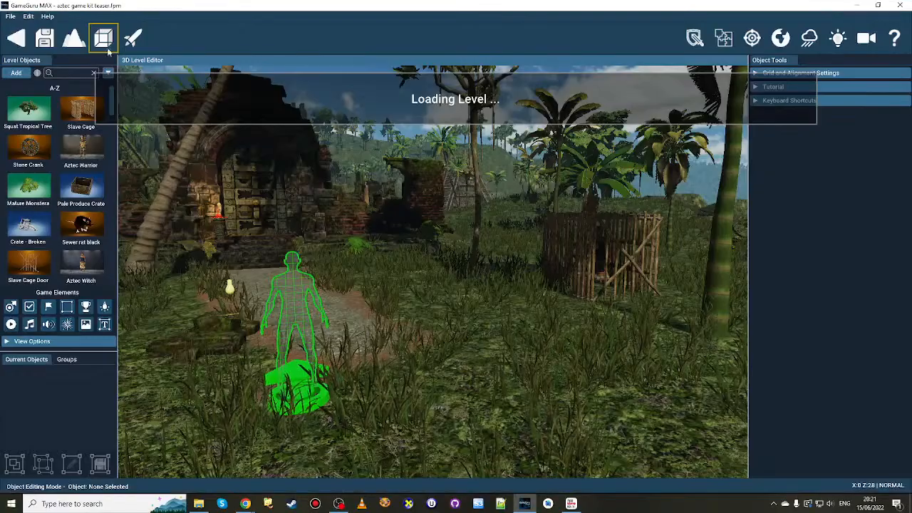
- Return to the game storyboard and reposition the aztec game kit teaser, About Screen, Load Game Screen and Game Paused nodes
{"action": "left_click", "coordinate": [17, 38]}
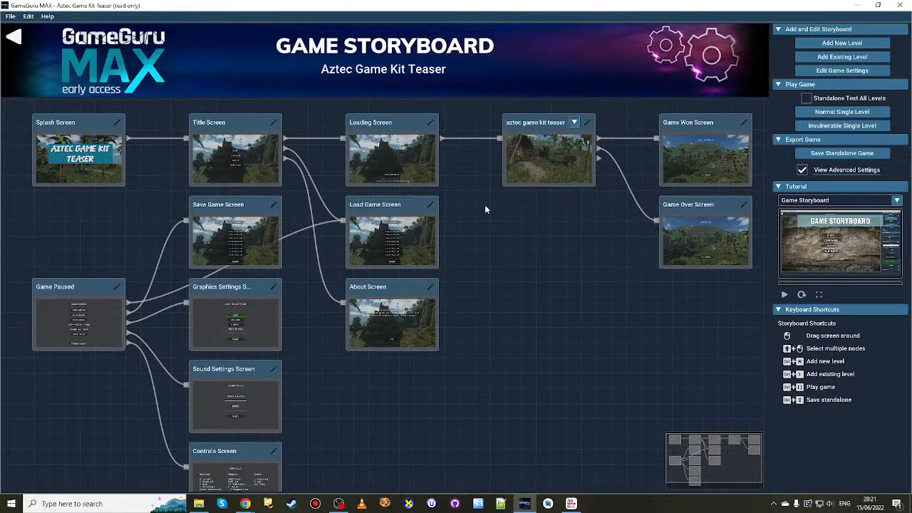
{"action": "left_click_drag", "start_coordinate": [576, 150], "coordinate": [559, 176]}
{"action": "left_click_drag", "start_coordinate": [382, 287], "coordinate": [379, 347]}
{"action": "left_click_drag", "start_coordinate": [392, 207], "coordinate": [404, 207]}
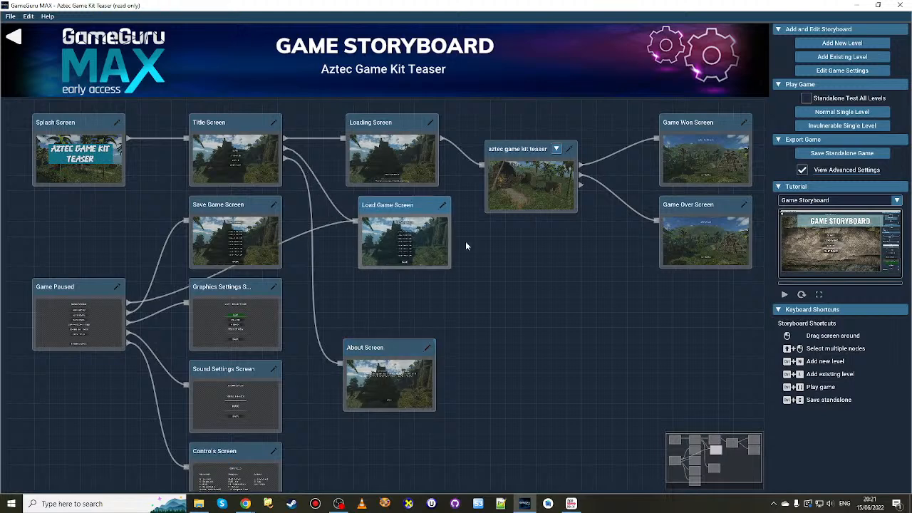
{"action": "left_click_drag", "start_coordinate": [466, 246], "coordinate": [407, 238]}
{"action": "left_click_drag", "start_coordinate": [77, 288], "coordinate": [89, 303]}
{"action": "left_click_drag", "start_coordinate": [395, 349], "coordinate": [386, 316]}
{"action": "mouse_move", "coordinate": [424, 243]}
{"action": "left_mouse_down"}
{"action": "mouse_move", "coordinate": [549, 253]}
{"action": "mouse_move", "coordinate": [380, 231]}
{"action": "mouse_move", "coordinate": [413, 236]}
{"action": "left_mouse_up"}
- Adjust the placement of the Game Paused, Splash Screen, Title Screen, Save Game Screen and About Screen nodes
{"action": "left_click_drag", "start_coordinate": [98, 302], "coordinate": [134, 322]}
{"action": "left_click_drag", "start_coordinate": [110, 124], "coordinate": [90, 125]}
{"action": "left_click_drag", "start_coordinate": [253, 133], "coordinate": [232, 133]}
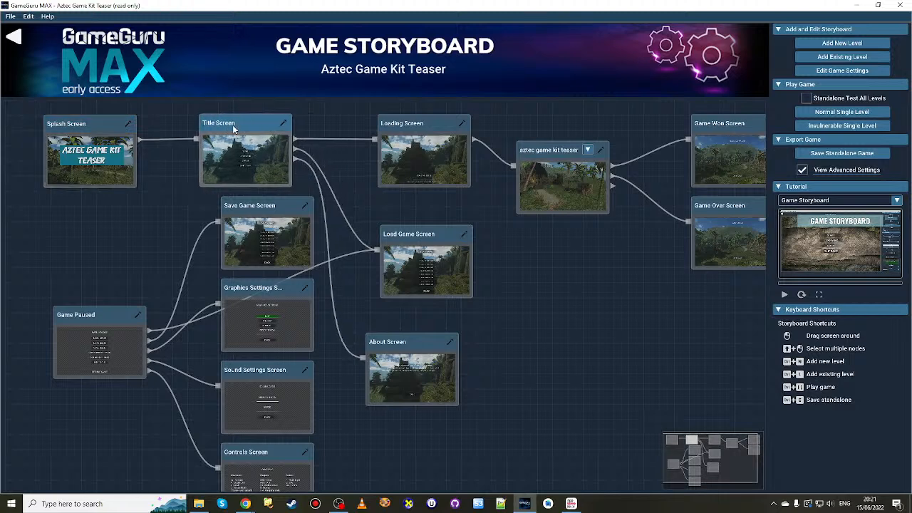
{"action": "left_click_drag", "start_coordinate": [260, 214], "coordinate": [247, 215]}
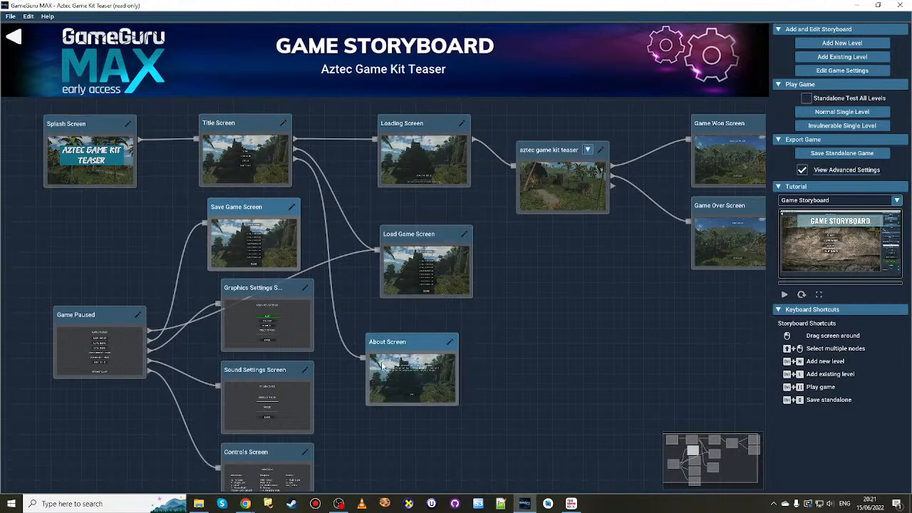
{"action": "left_click_drag", "start_coordinate": [401, 349], "coordinate": [412, 338]}
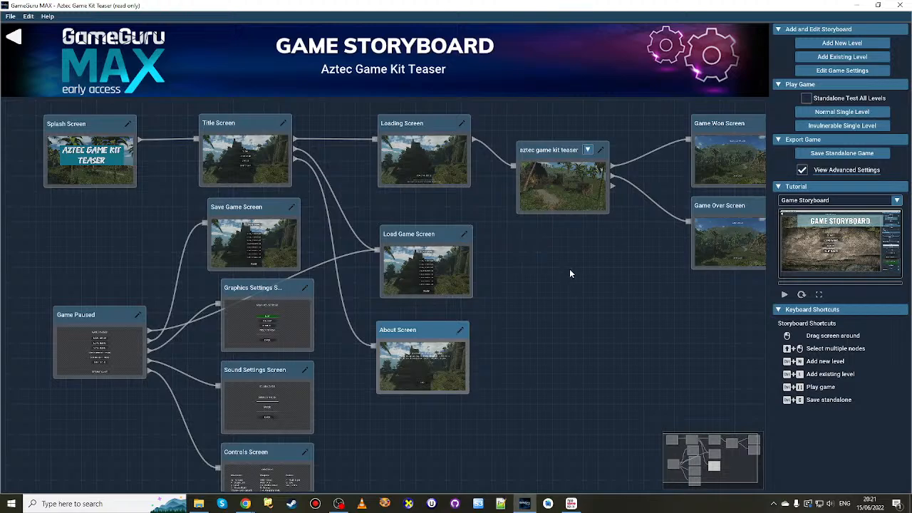
{"action": "left_click_drag", "start_coordinate": [731, 468], "coordinate": [703, 450]}
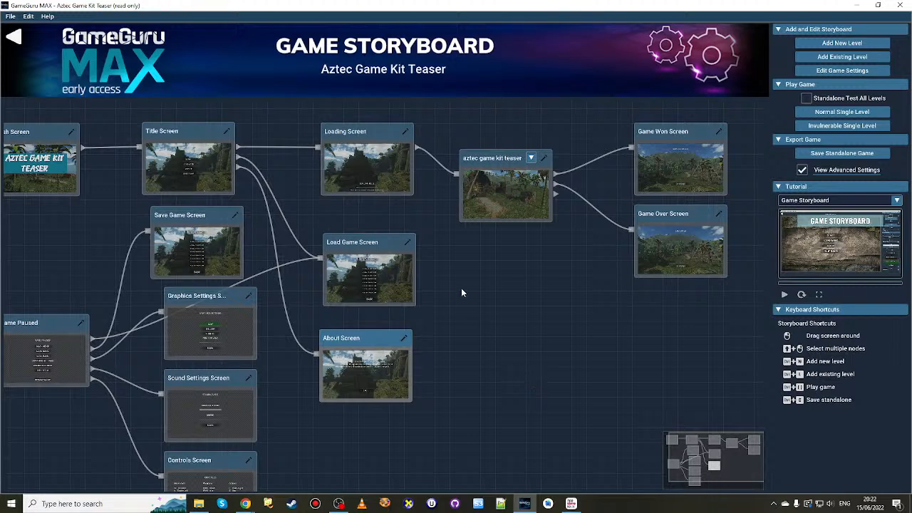
- Open the aztec game kit teaser level and place an Aztec Witch on the grass beside the slave cage
{"action": "left_click", "coordinate": [506, 199]}
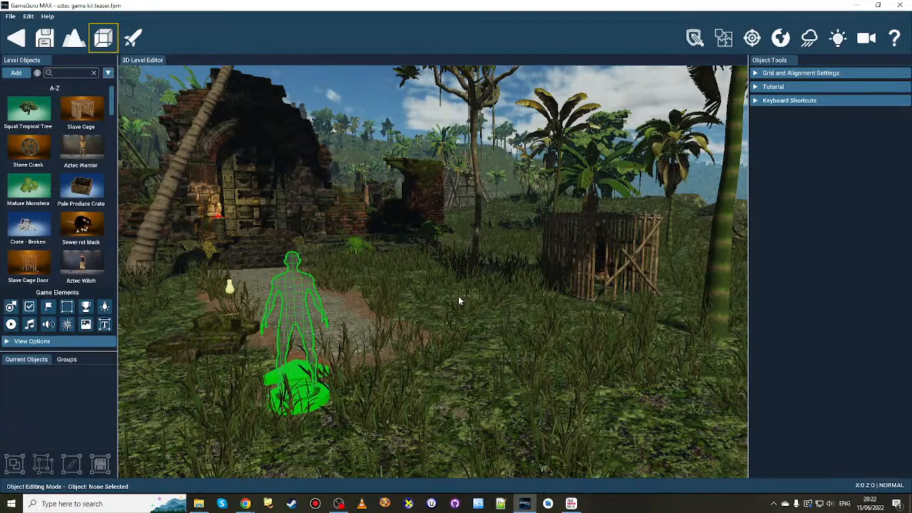
{"action": "left_click", "coordinate": [75, 267]}
{"action": "left_click", "coordinate": [504, 345]}
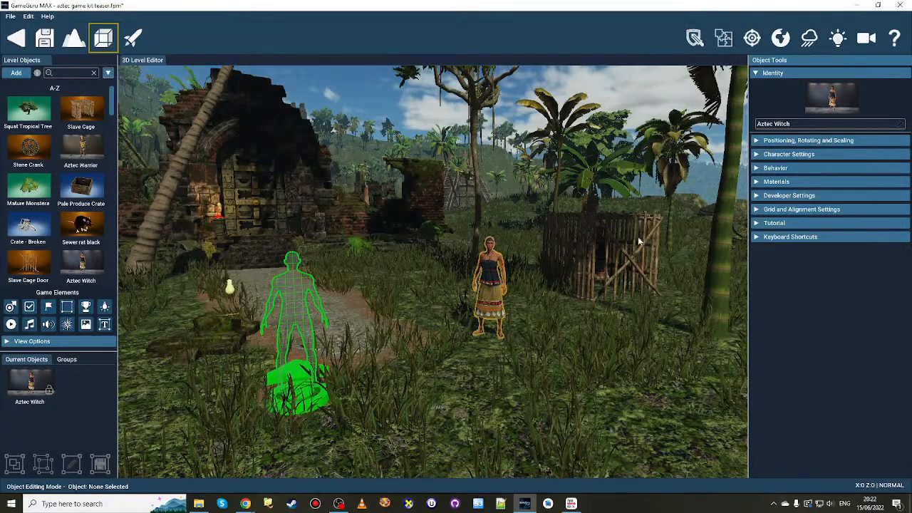
- Assign the Hostage Runs Away behavior to the Aztec Witch and switch its Injured option on and off again
{"action": "left_click", "coordinate": [775, 169]}
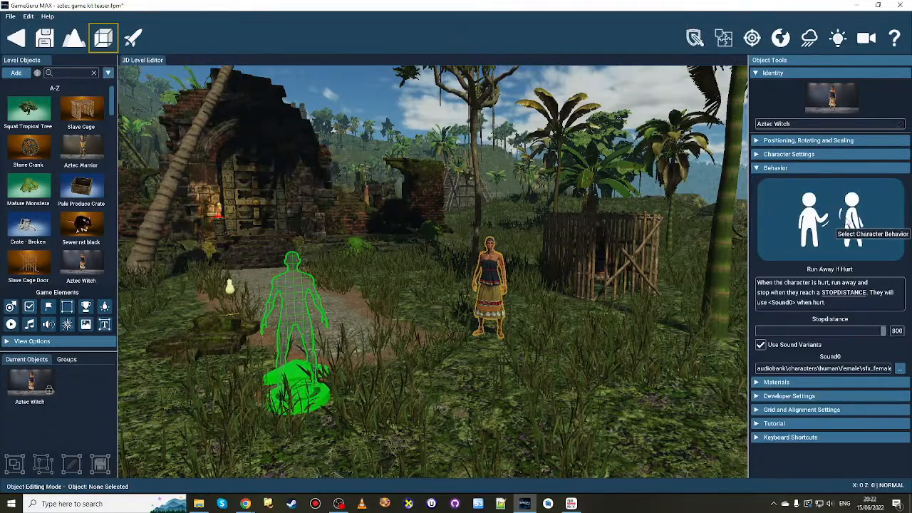
{"action": "left_click", "coordinate": [852, 222]}
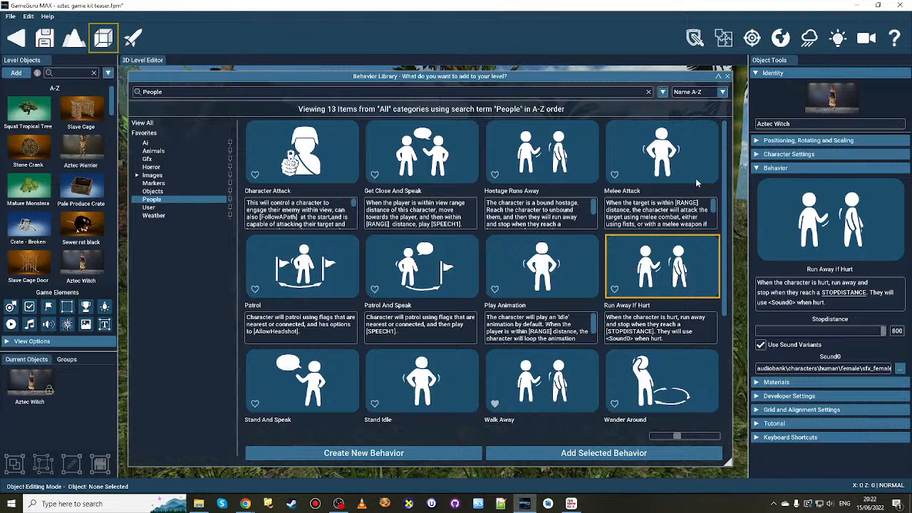
{"action": "left_click_drag", "start_coordinate": [594, 75], "coordinate": [590, 74]}
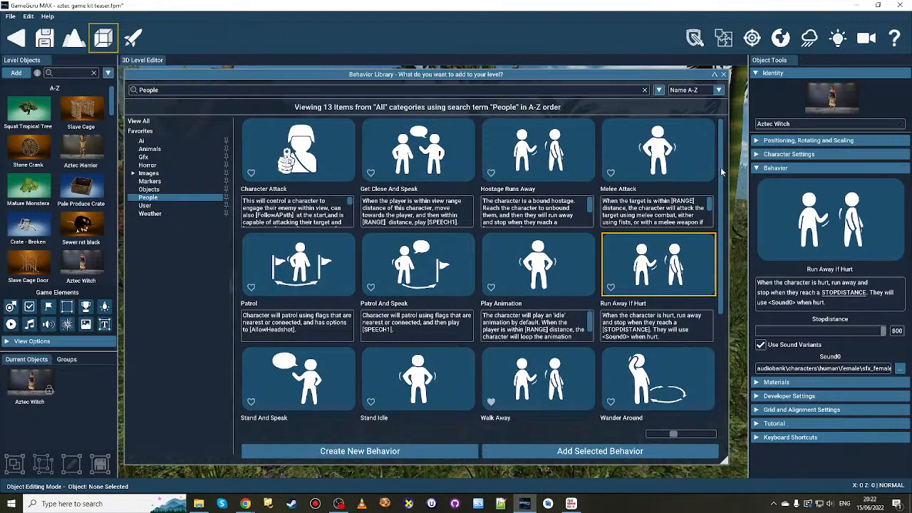
{"action": "scroll", "coordinate": [719, 185], "scroll_direction": "down", "scroll_amount": 2}
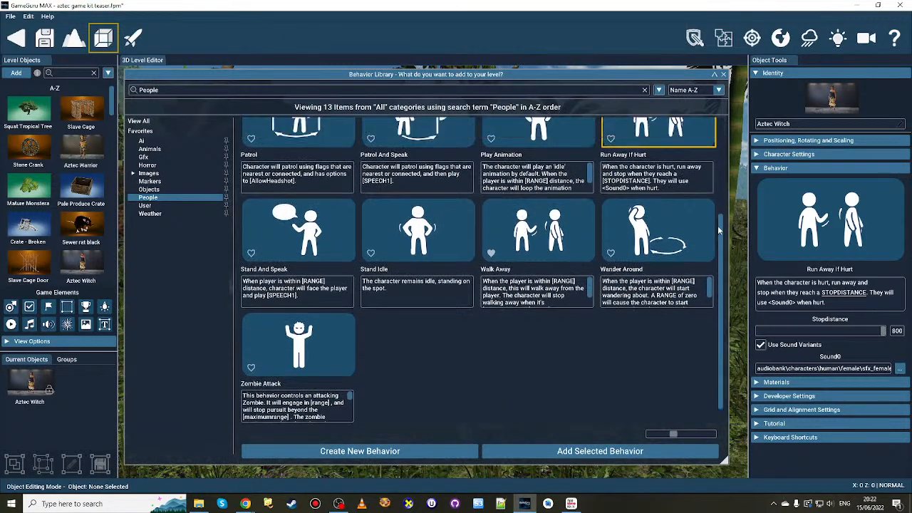
{"action": "scroll", "coordinate": [717, 225], "scroll_direction": "up", "scroll_amount": 2}
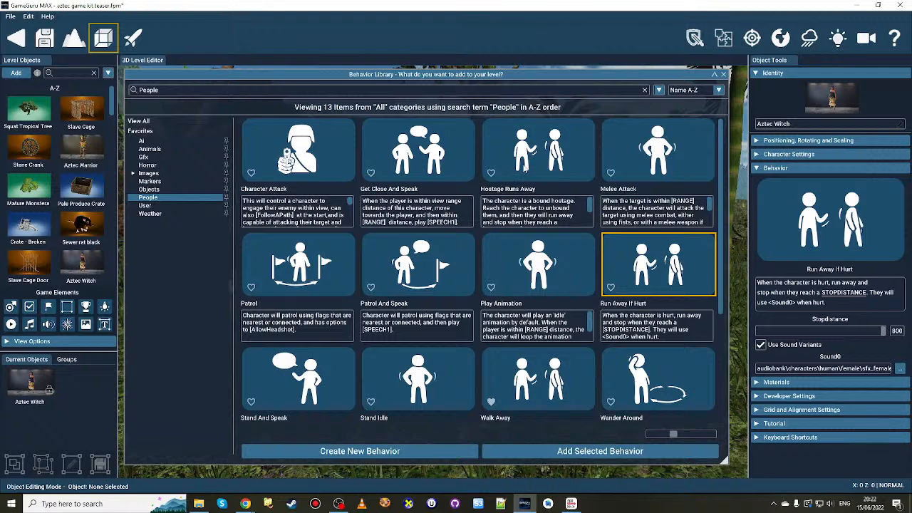
{"action": "left_click", "coordinate": [541, 181]}
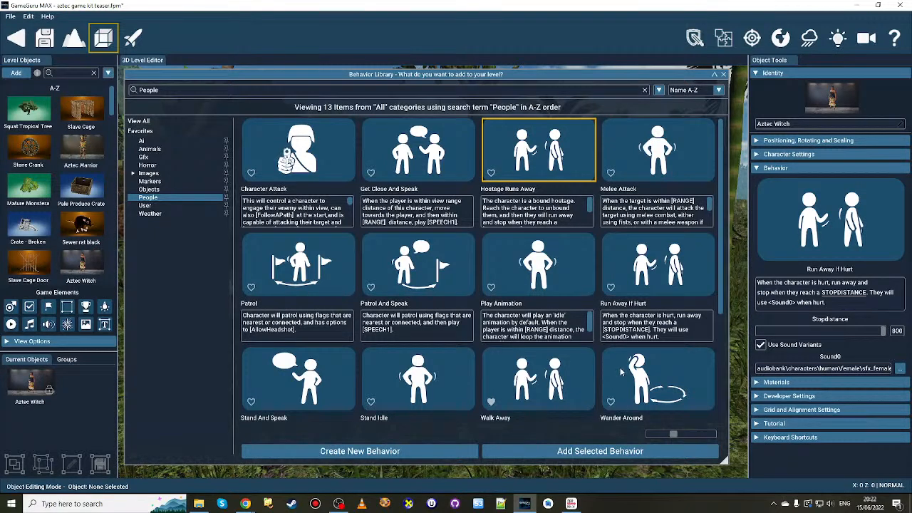
{"action": "left_click", "coordinate": [606, 449]}
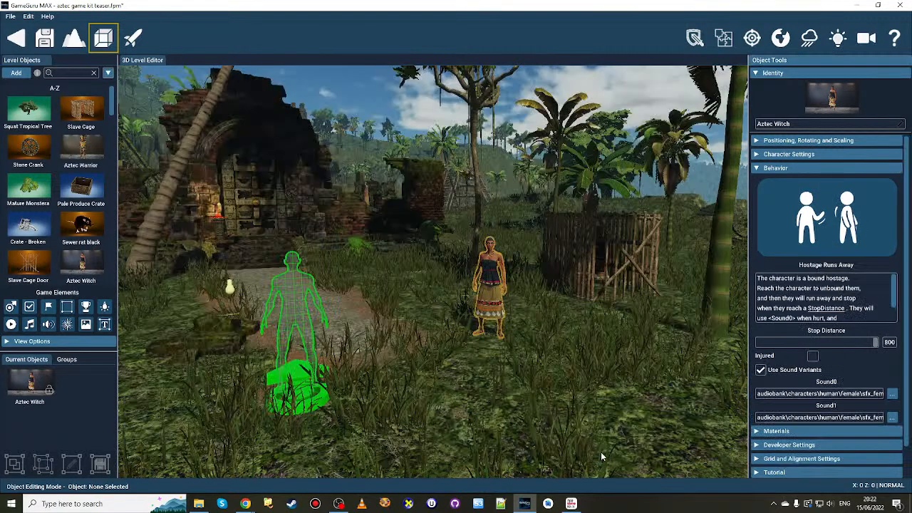
{"action": "left_click", "coordinate": [813, 356]}
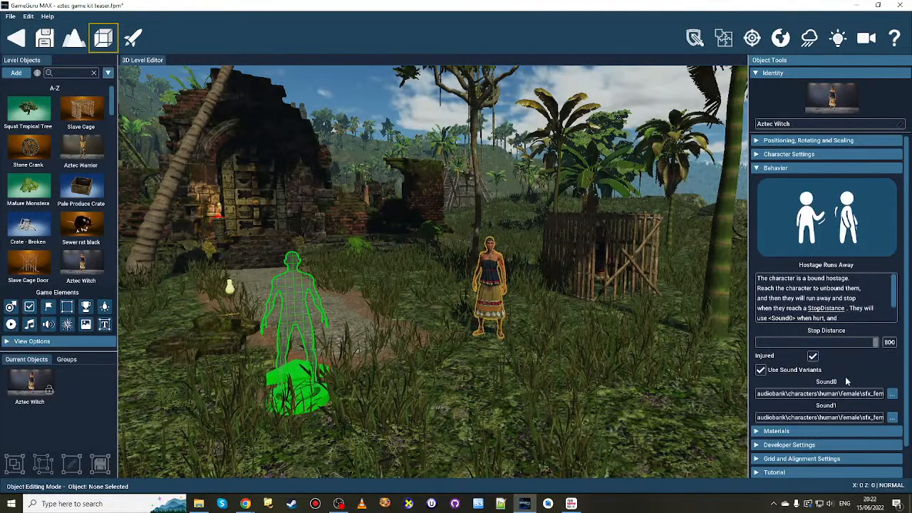
{"action": "left_click", "coordinate": [813, 356]}
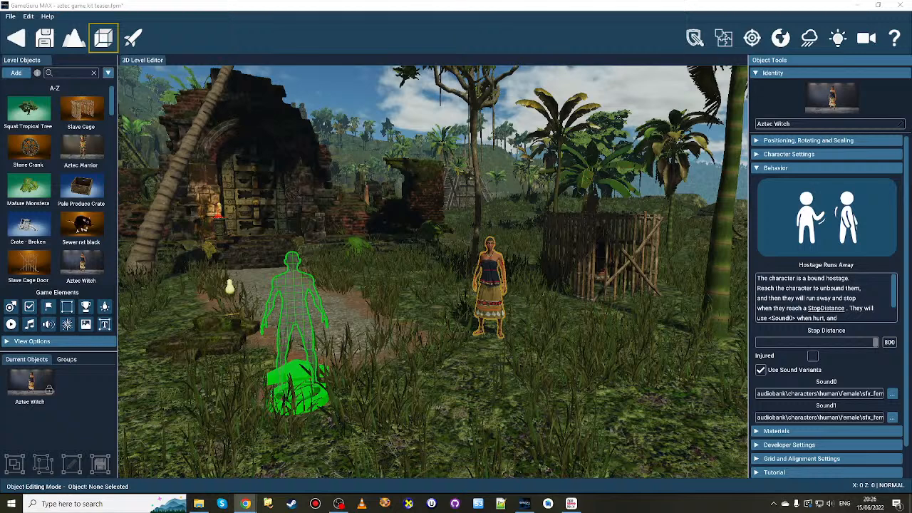
- View the marketplace from the Object Library and close the library without adding an object
{"action": "left_click", "coordinate": [15, 74]}
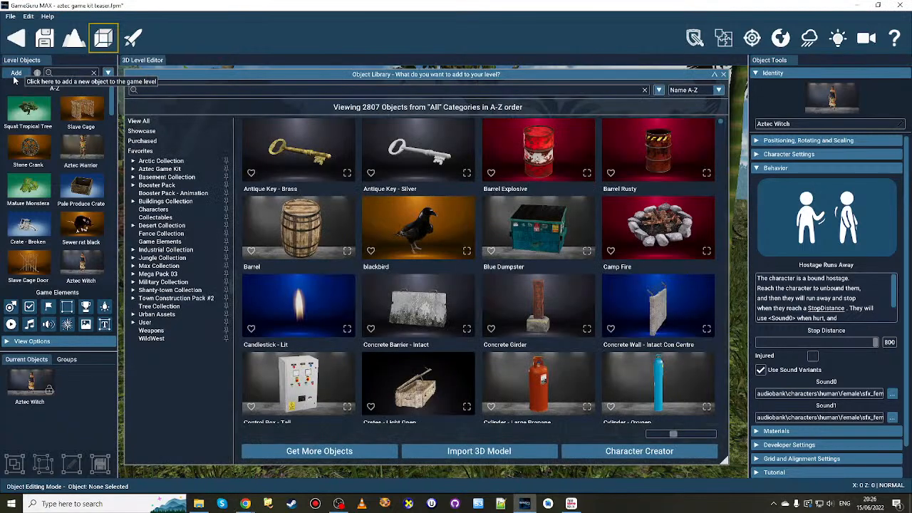
{"action": "left_click", "coordinate": [304, 453]}
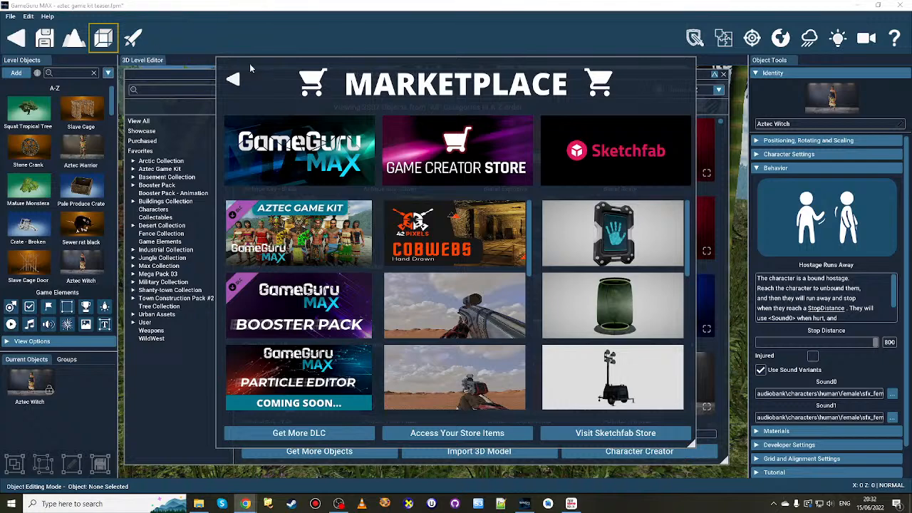
{"action": "left_click", "coordinate": [232, 79]}
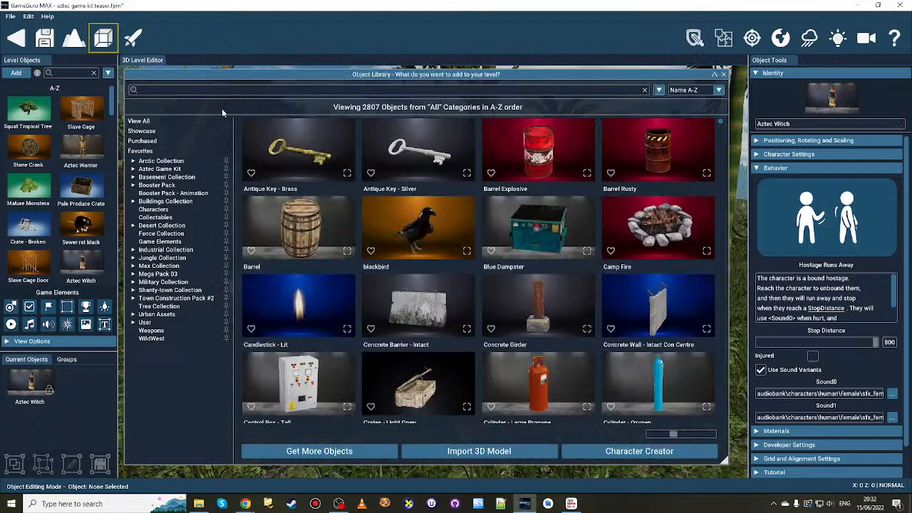
{"action": "left_click", "coordinate": [723, 74]}
- Return to the hub without saving the level changes and view the Trapped demo game's details
{"action": "left_click", "coordinate": [17, 37]}
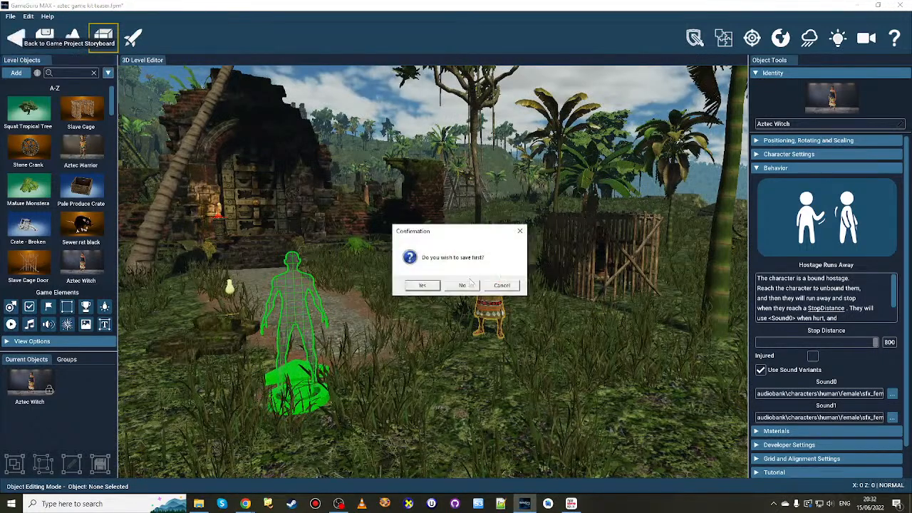
{"action": "left_click", "coordinate": [470, 286]}
{"action": "left_click", "coordinate": [13, 38]}
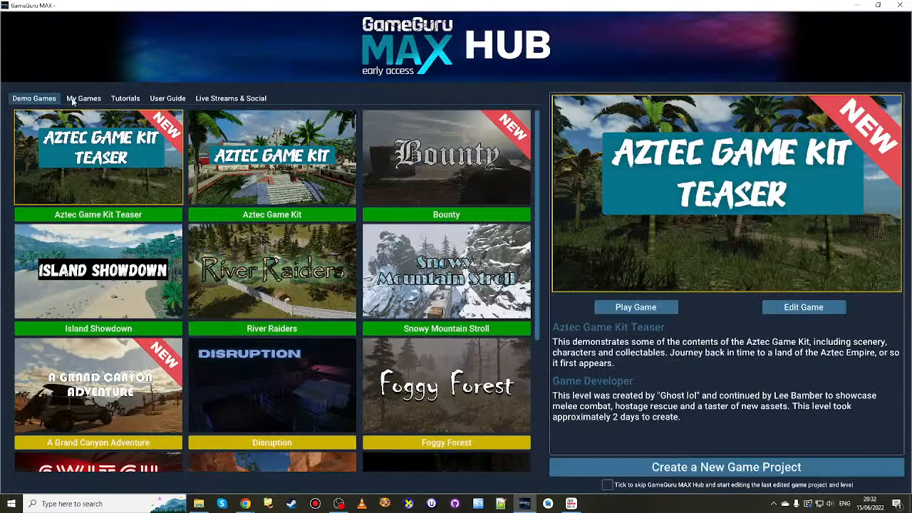
{"action": "left_click_drag", "start_coordinate": [537, 322], "coordinate": [537, 402]}
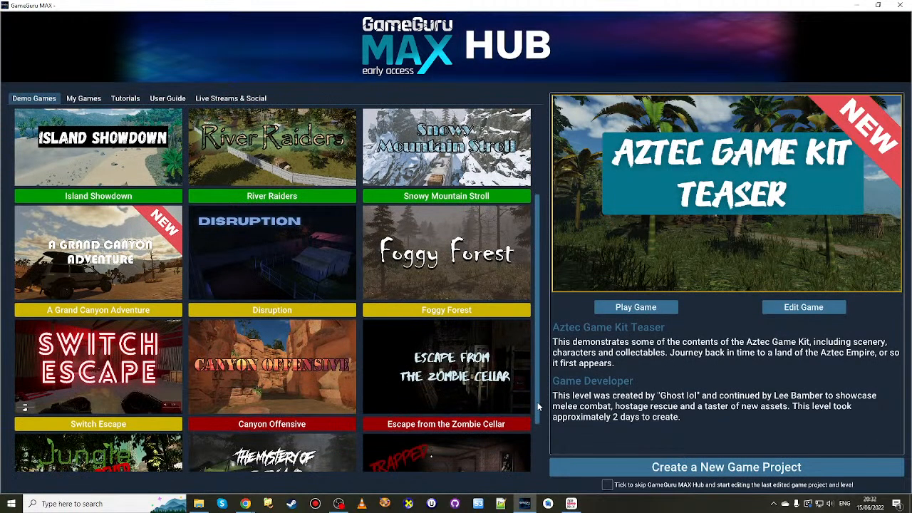
{"action": "left_click", "coordinate": [455, 456]}
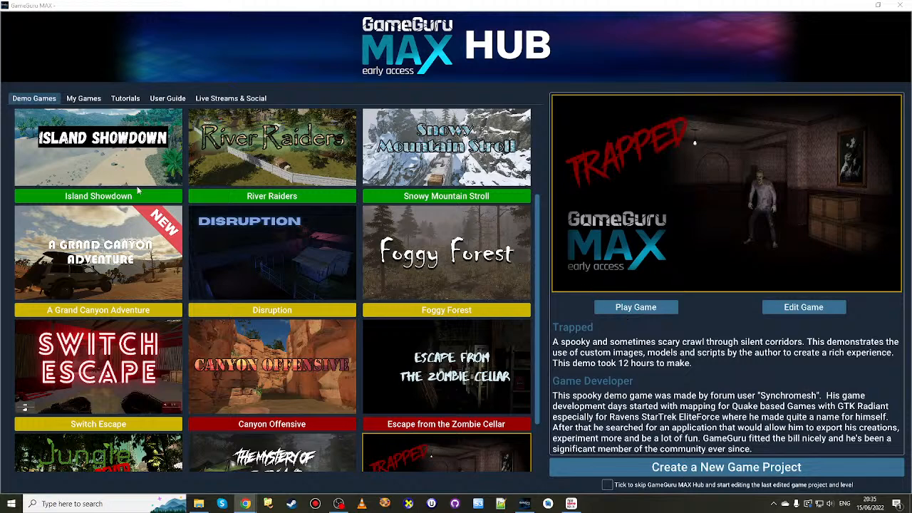
- Create a new game project named BIOME and select the Plains terrain theme
{"action": "left_click", "coordinate": [82, 100]}
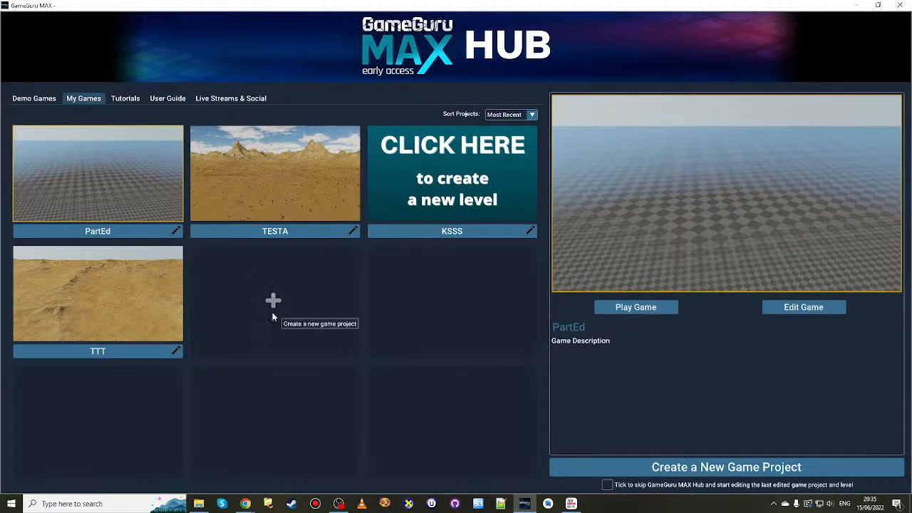
{"action": "left_click", "coordinate": [274, 303]}
{"action": "type", "text": "BIOME"}
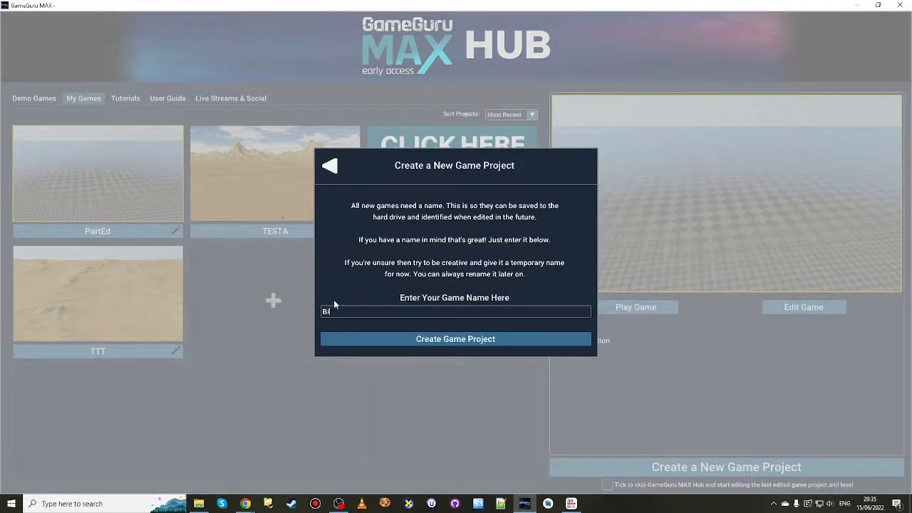
{"action": "left_click", "coordinate": [425, 339]}
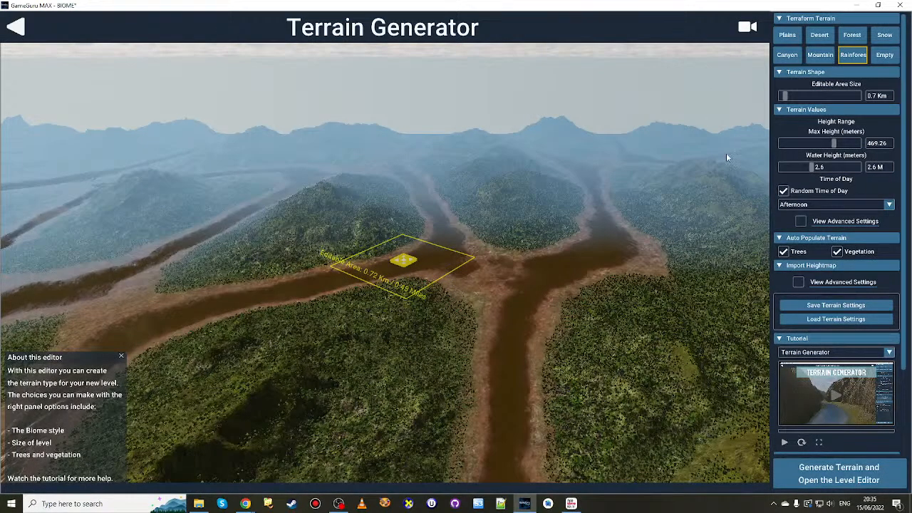
{"action": "left_click", "coordinate": [787, 35]}
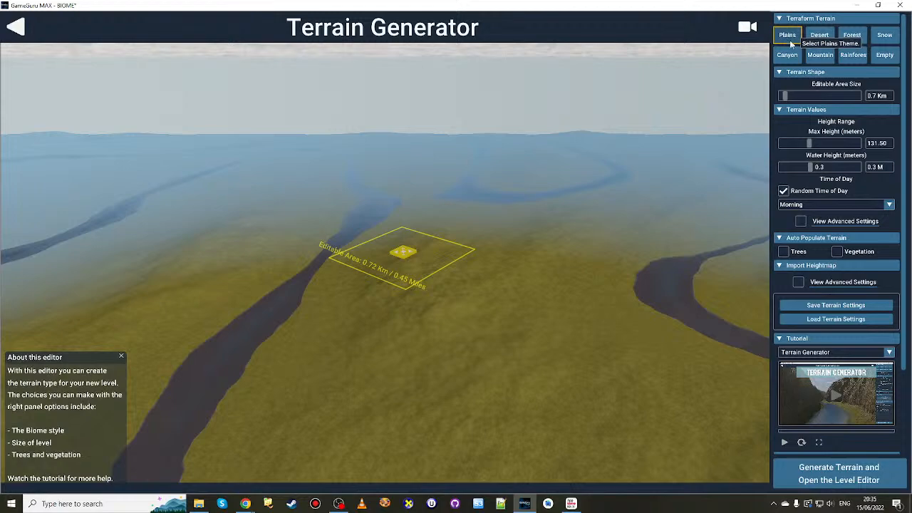
- Select the Desert terrain theme and raise its maximum height to about 624 meters
{"action": "left_click", "coordinate": [823, 36]}
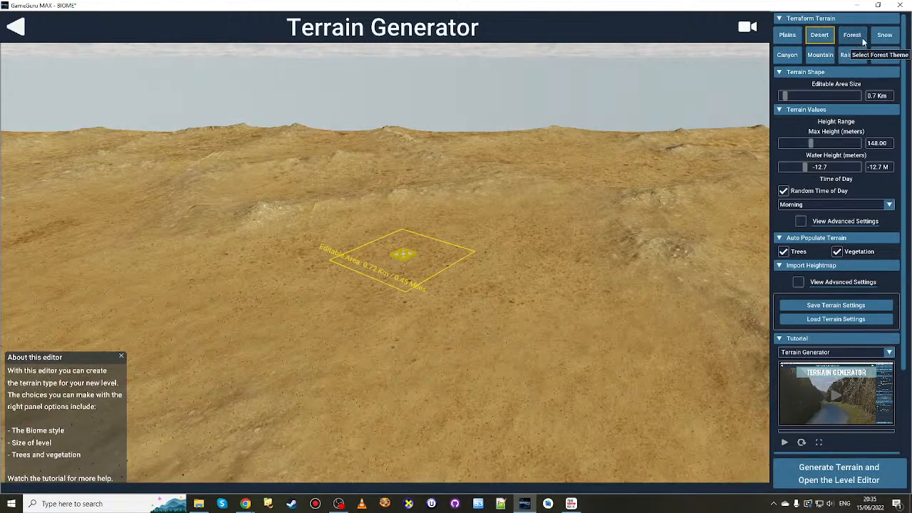
{"action": "left_click", "coordinate": [823, 143]}
{"action": "left_click_drag", "start_coordinate": [823, 143], "coordinate": [842, 143]}
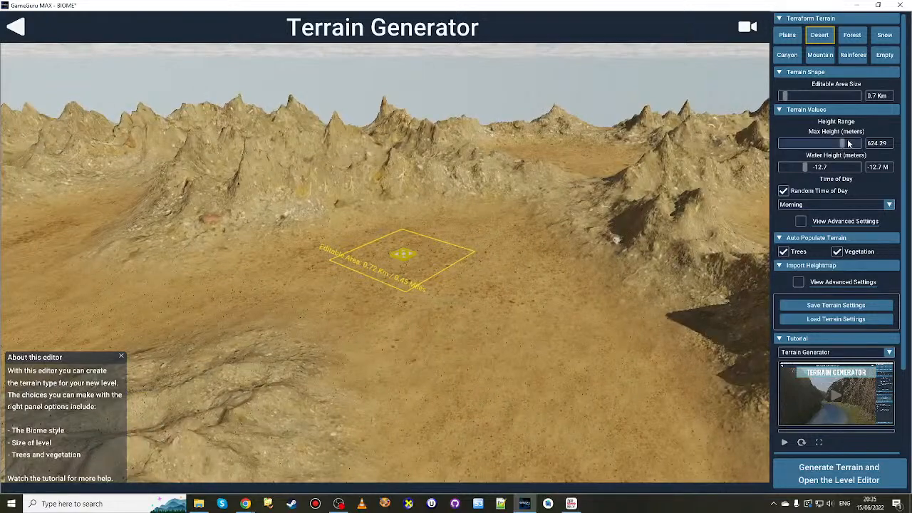
- Preview the Forest, Snow, Canyon, Mountain, Rainforest and Empty terrain themes one after another
{"action": "left_click", "coordinate": [853, 37]}
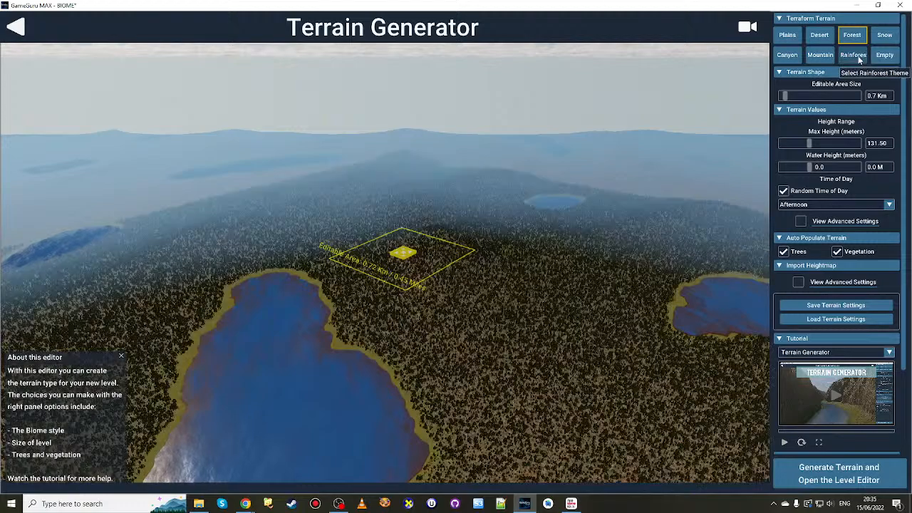
{"action": "left_click", "coordinate": [874, 41]}
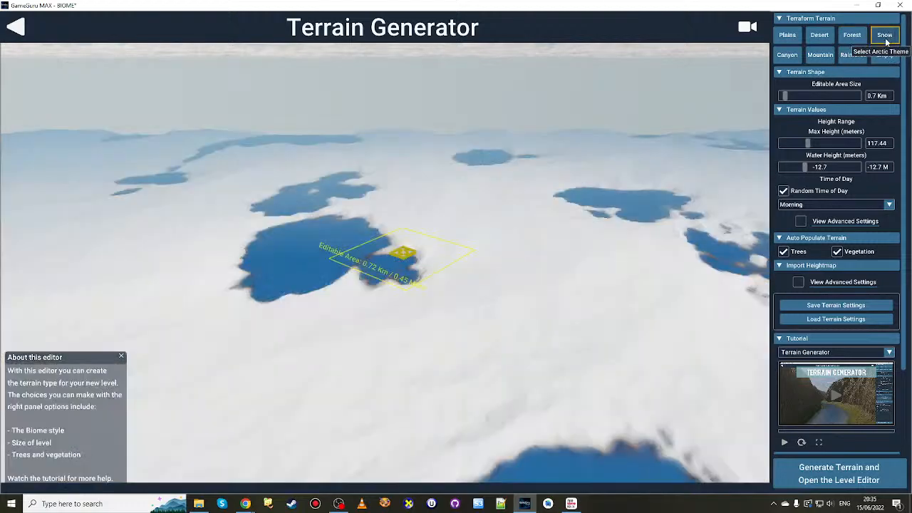
{"action": "left_click", "coordinate": [788, 55]}
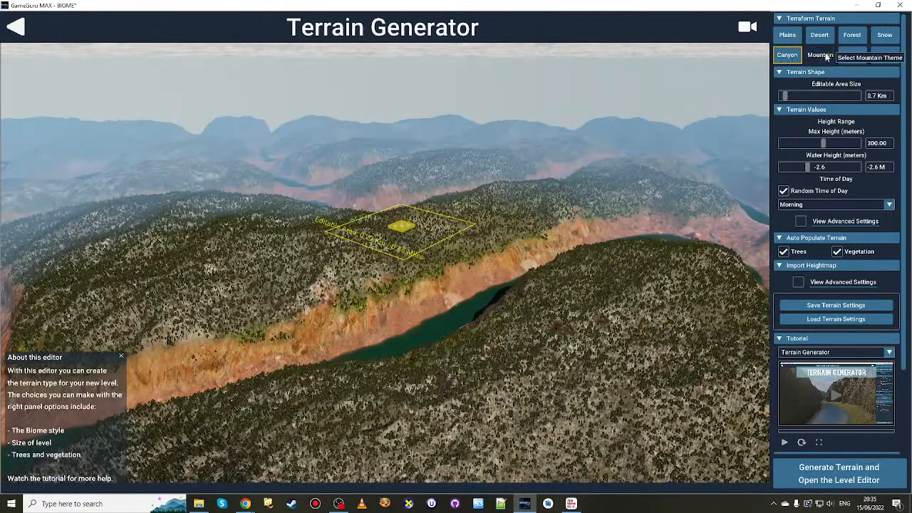
{"action": "left_click", "coordinate": [820, 57]}
{"action": "left_click", "coordinate": [858, 59]}
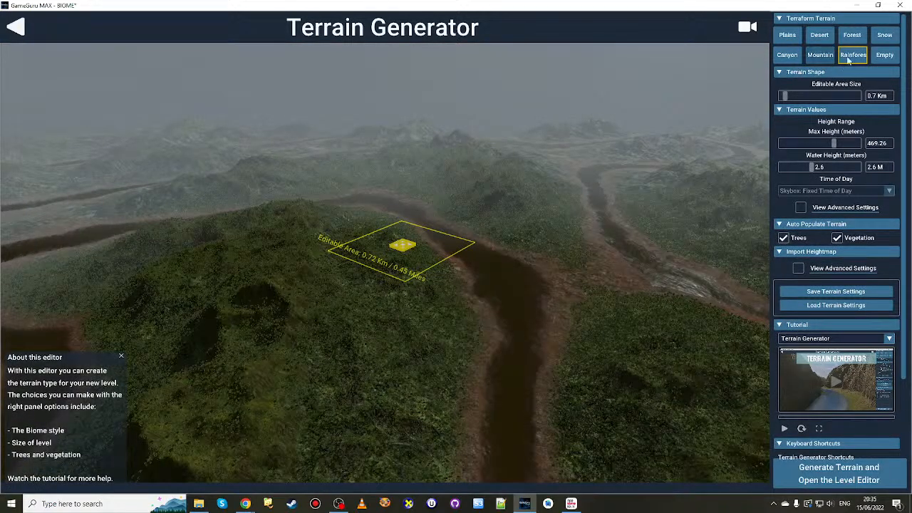
{"action": "left_click", "coordinate": [881, 57]}
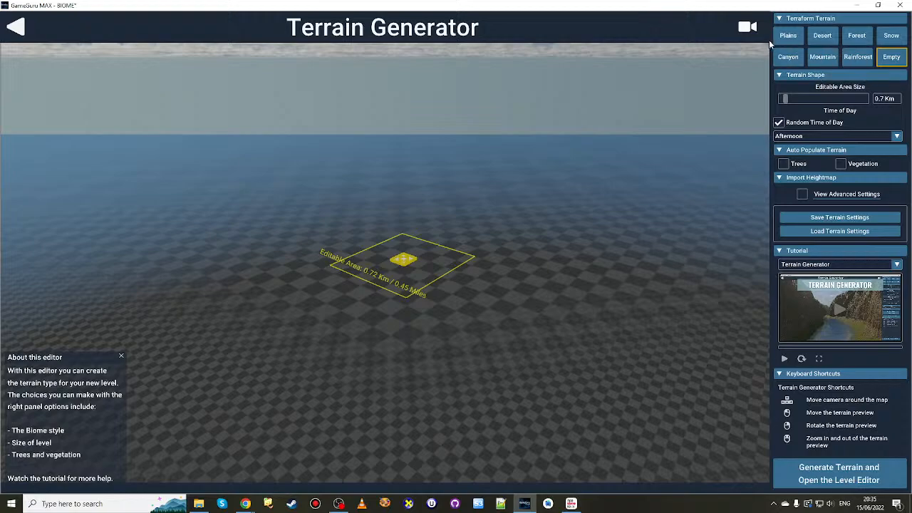
- Switch the terrain preview back and forth among the Plains, Mountain and Desert themes, followed by Forest and Snow
{"action": "left_click", "coordinate": [788, 36]}
{"action": "left_click", "coordinate": [820, 55]}
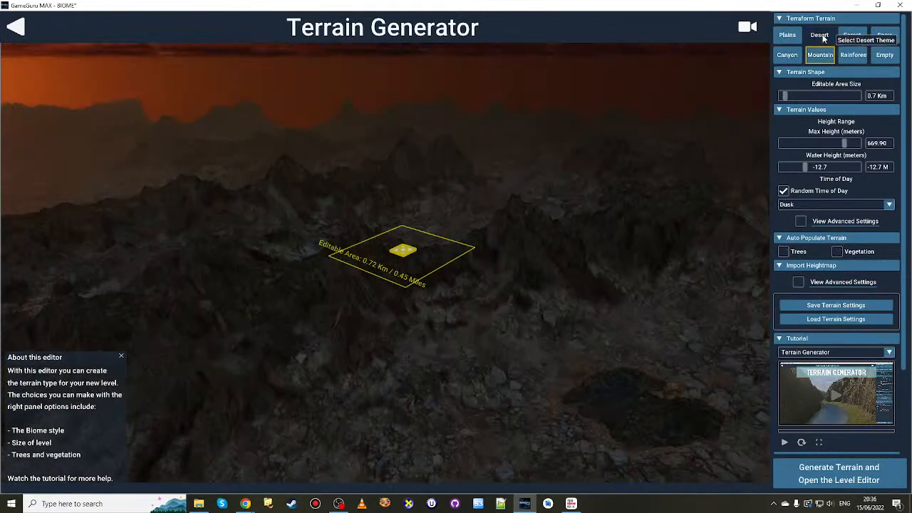
{"action": "left_click", "coordinate": [823, 37]}
{"action": "left_click", "coordinate": [794, 35]}
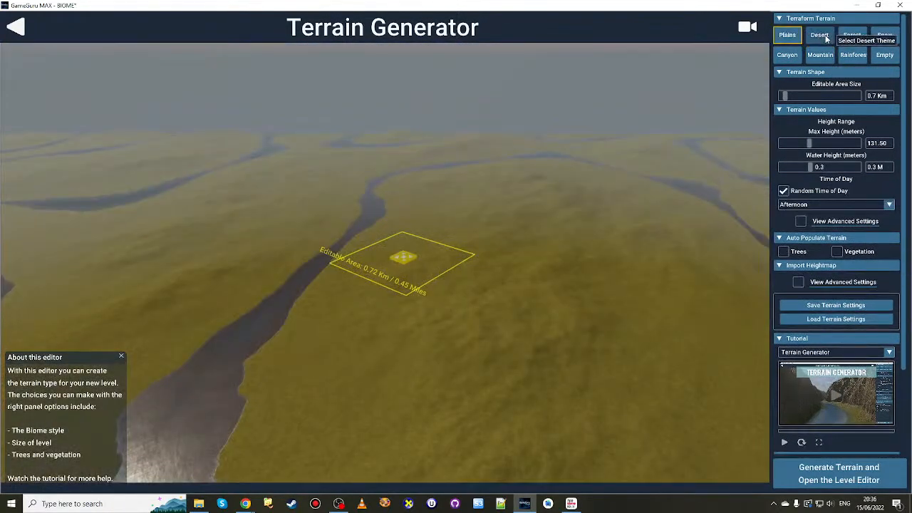
{"action": "left_click", "coordinate": [825, 37]}
{"action": "left_click", "coordinate": [862, 37]}
{"action": "left_click", "coordinate": [885, 35]}
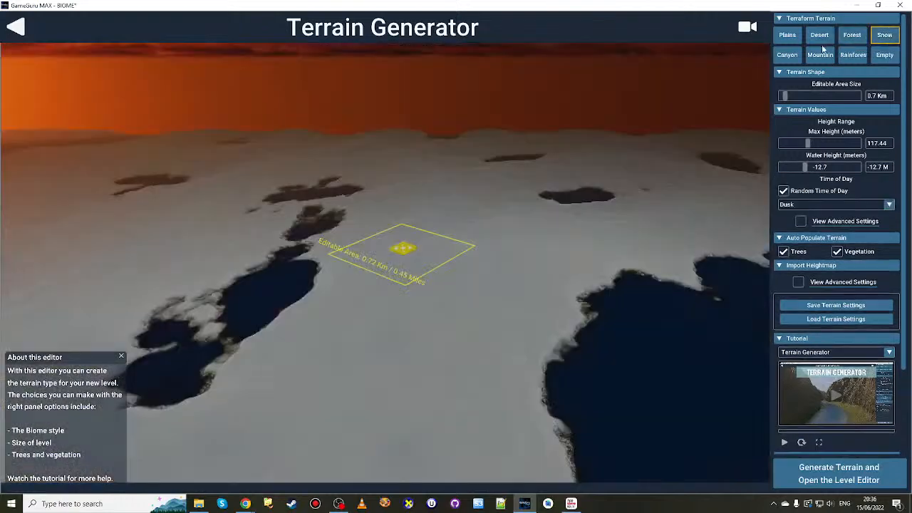
- Preview the Canyon and Mountain themes and select the Rainforest terrain theme
{"action": "left_click", "coordinate": [788, 55]}
{"action": "left_click", "coordinate": [821, 55]}
{"action": "left_click", "coordinate": [852, 55]}
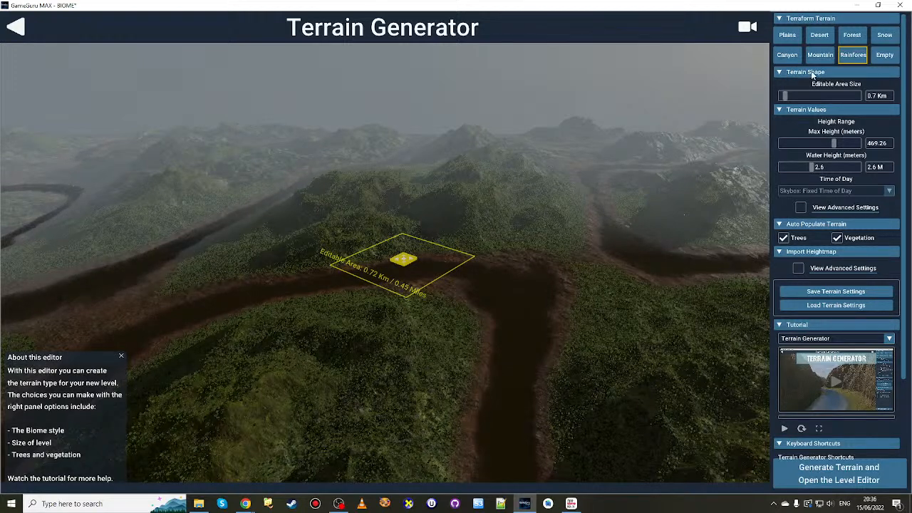
- Show the advanced terrain values, examine the height, noise and seed settings of the Rainforest theme, and hide them again
{"action": "left_click", "coordinate": [818, 74]}
{"action": "left_click", "coordinate": [809, 71]}
{"action": "left_click", "coordinate": [801, 207]}
{"action": "scroll", "coordinate": [823, 227], "scroll_direction": "down", "scroll_amount": 4}
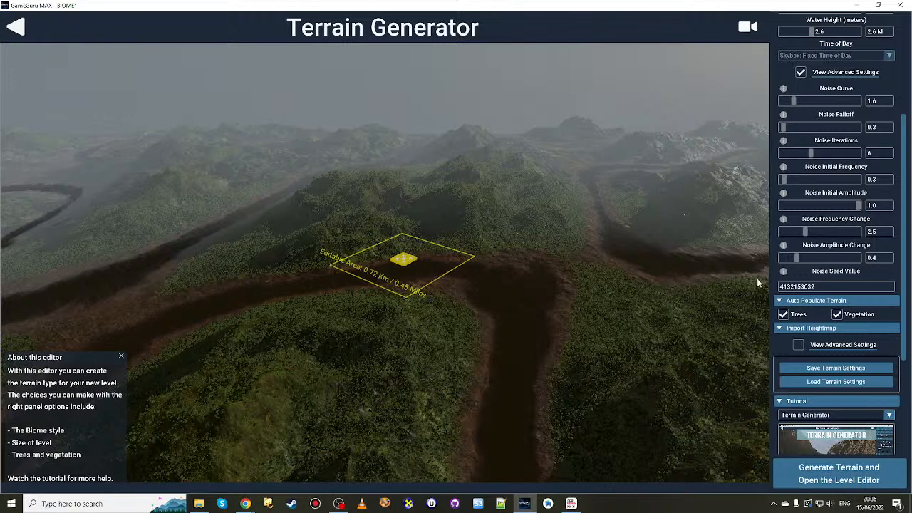
{"action": "scroll", "coordinate": [795, 189], "scroll_direction": "up", "scroll_amount": 3}
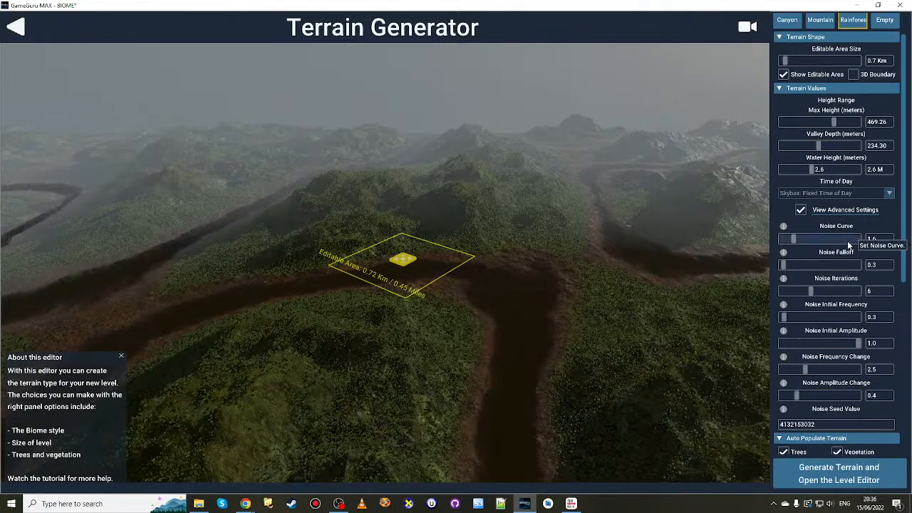
{"action": "scroll", "coordinate": [859, 360], "scroll_direction": "down", "scroll_amount": 2}
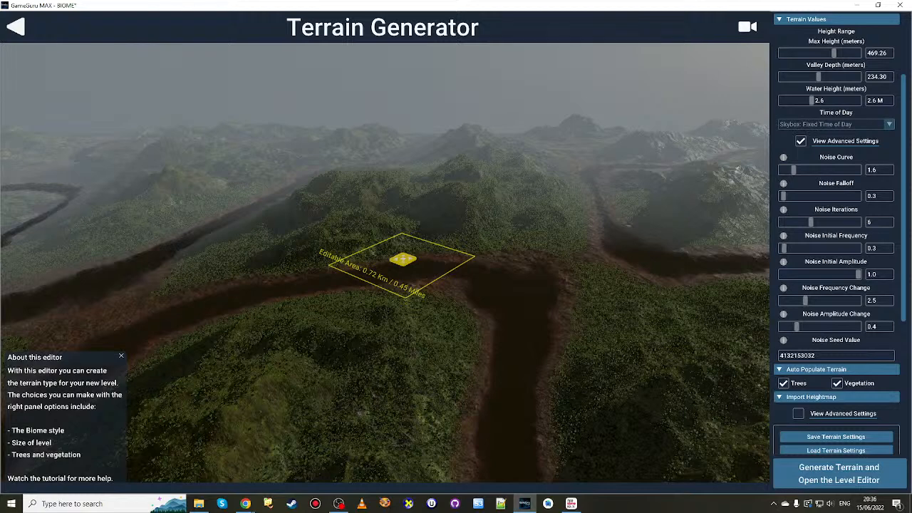
{"action": "scroll", "coordinate": [826, 242], "scroll_direction": "up", "scroll_amount": 3}
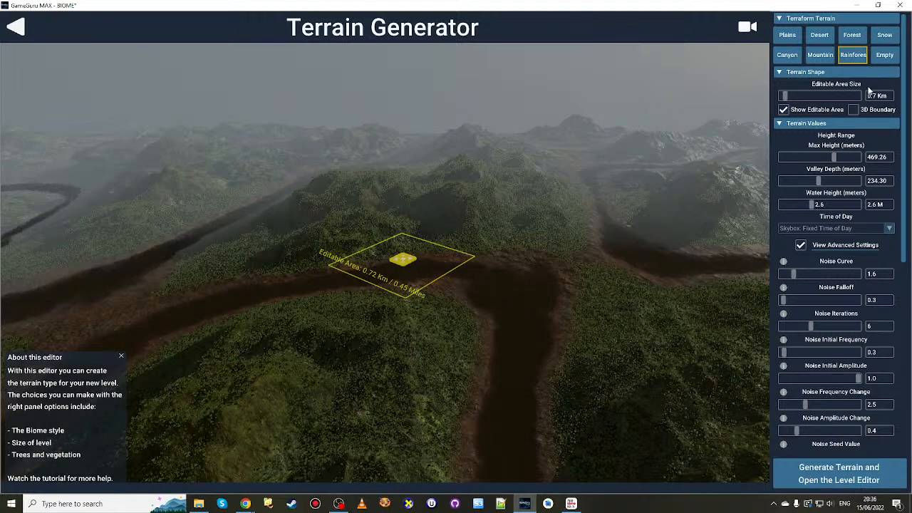
{"action": "scroll", "coordinate": [878, 409], "scroll_direction": "down", "scroll_amount": 3}
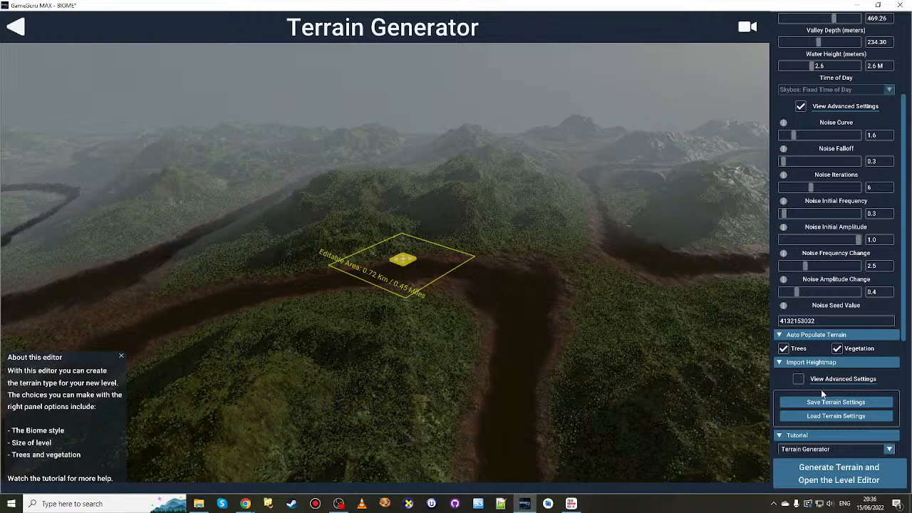
{"action": "scroll", "coordinate": [849, 233], "scroll_direction": "up", "scroll_amount": 1}
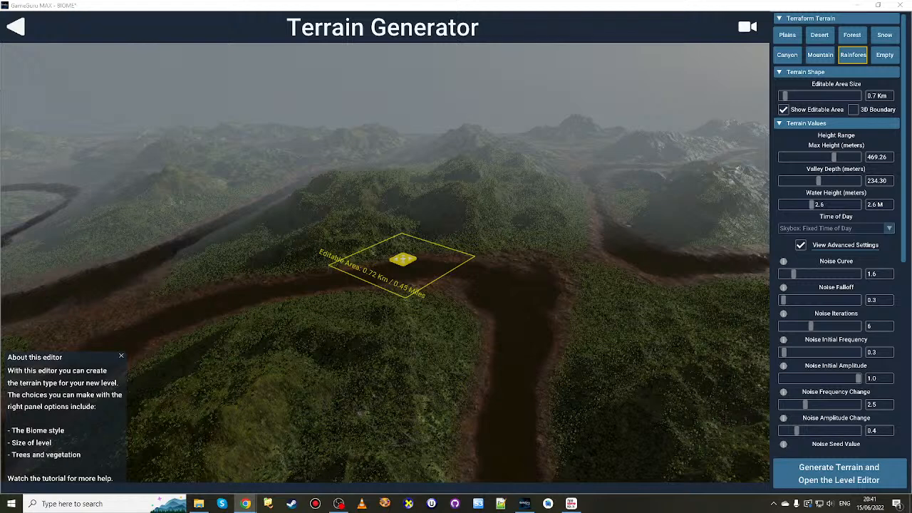
{"action": "left_click", "coordinate": [801, 245]}
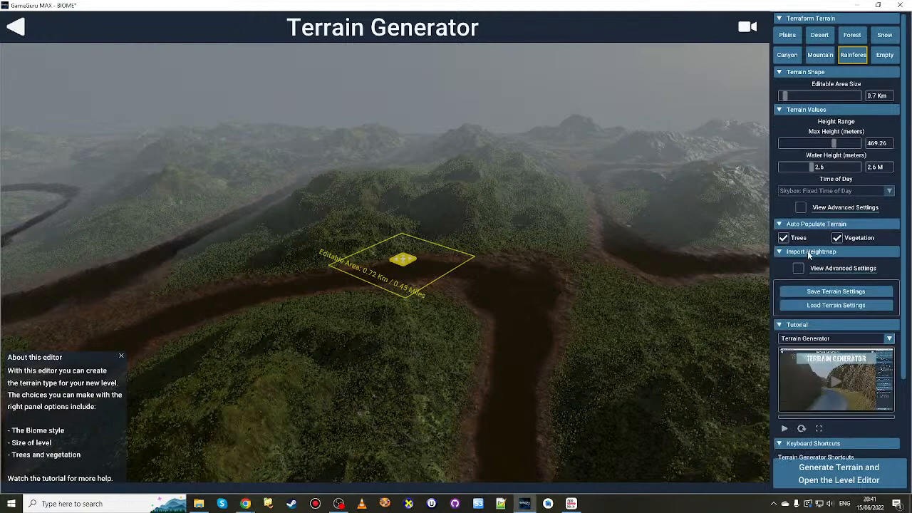